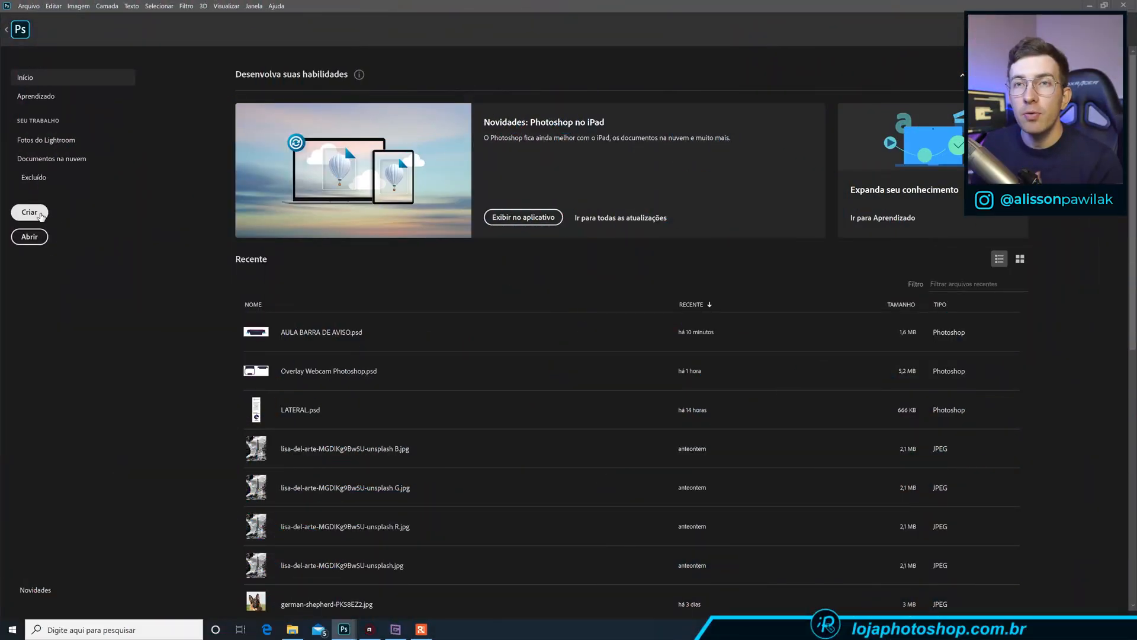
# - Create a new 800 × 300 pixel document at 72 ppi in RGB and dock its window
pyautogui.click(43, 216)
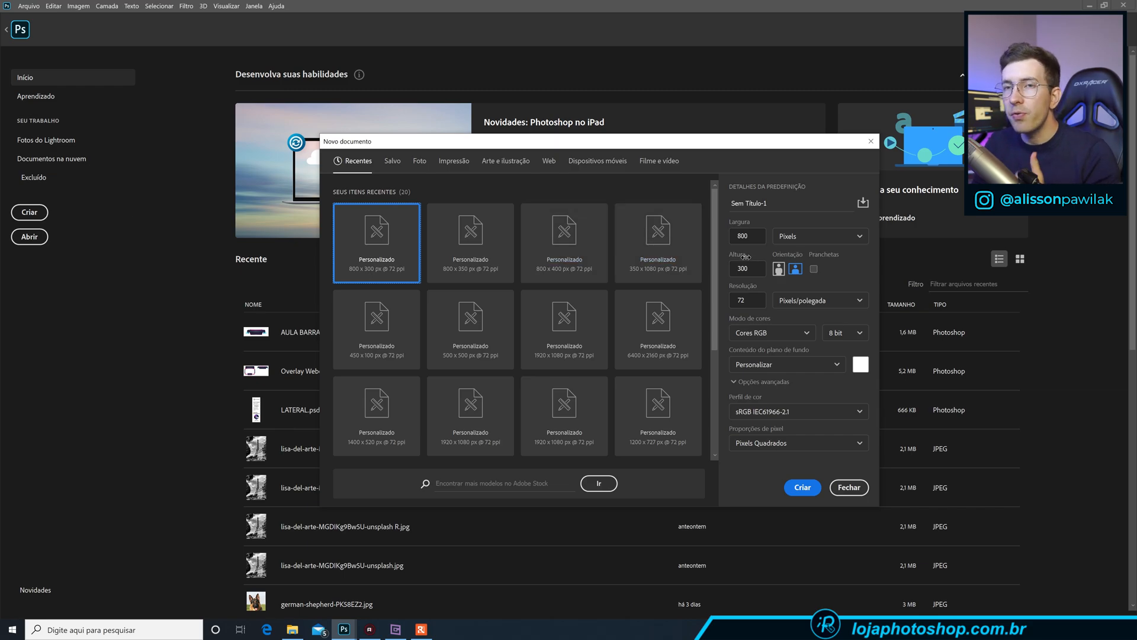
pyautogui.click(802, 486)
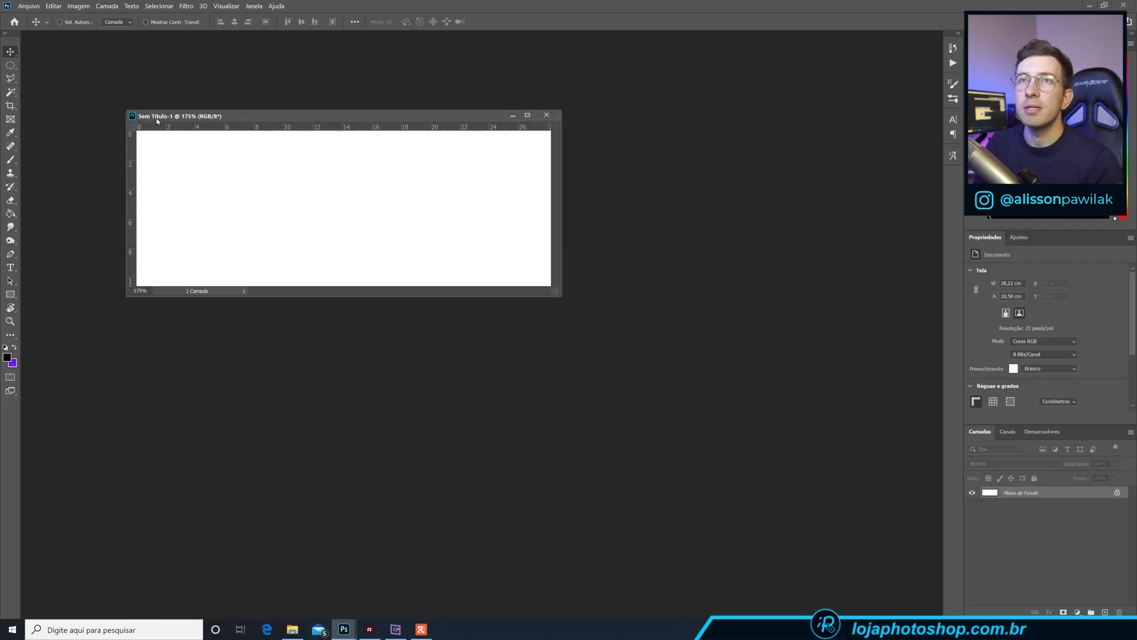
pyautogui.moveTo(157, 120); pyautogui.dragTo(100, 39)
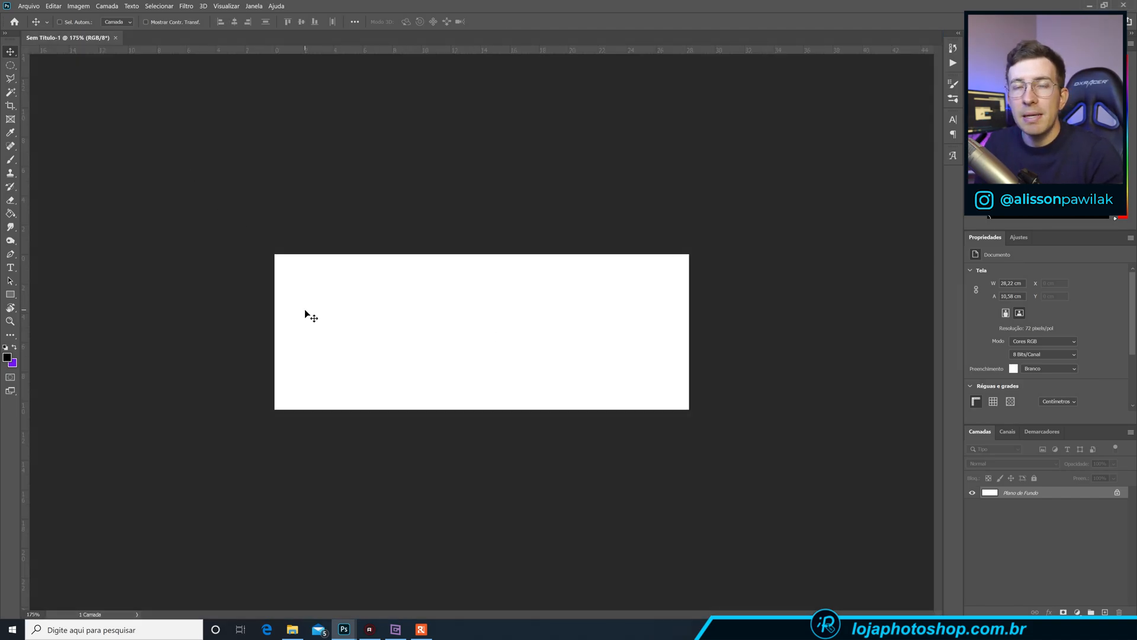
# - Draw a rounded rectangle of about 623 × 89 px with a 30 px corner radius and center it on the canvas
pyautogui.click(7, 295)
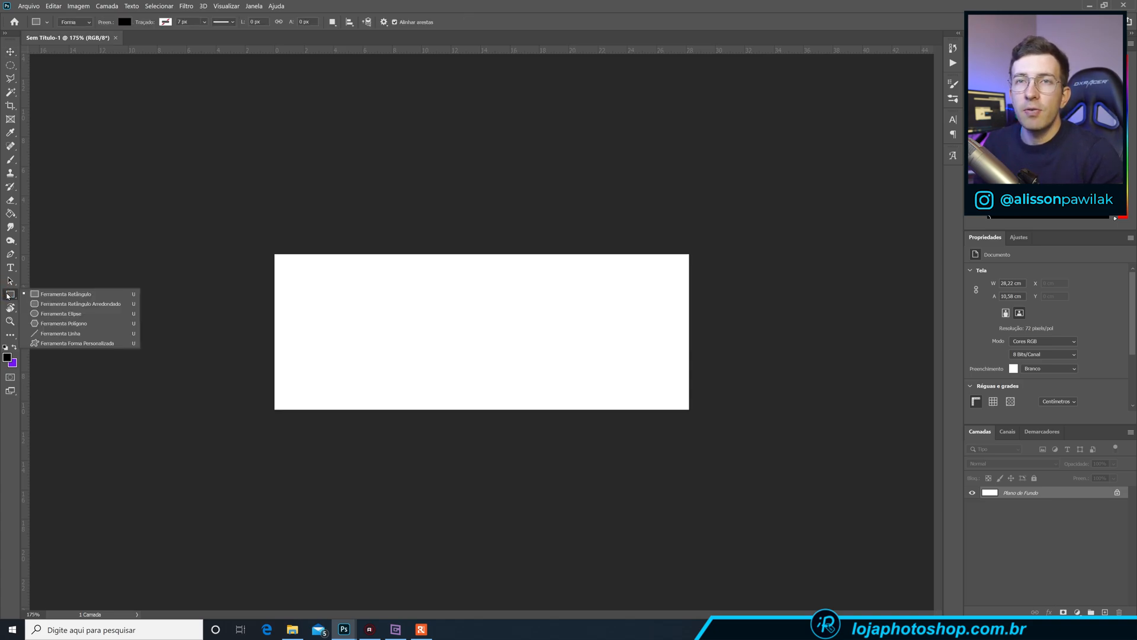
pyautogui.click(58, 304)
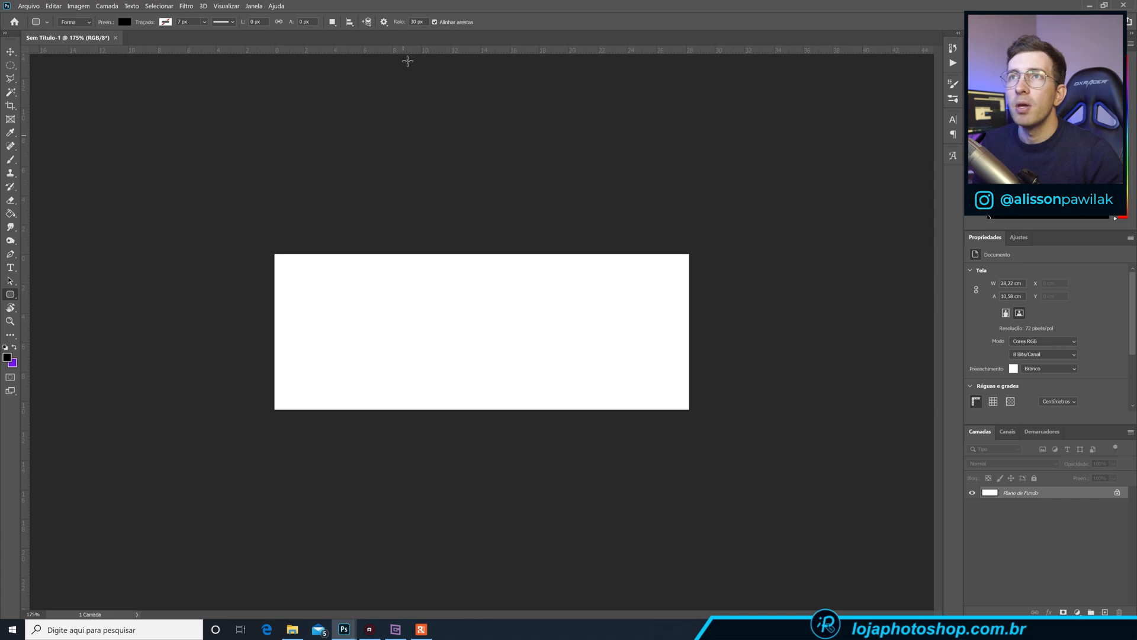
pyautogui.doubleClick(414, 22)
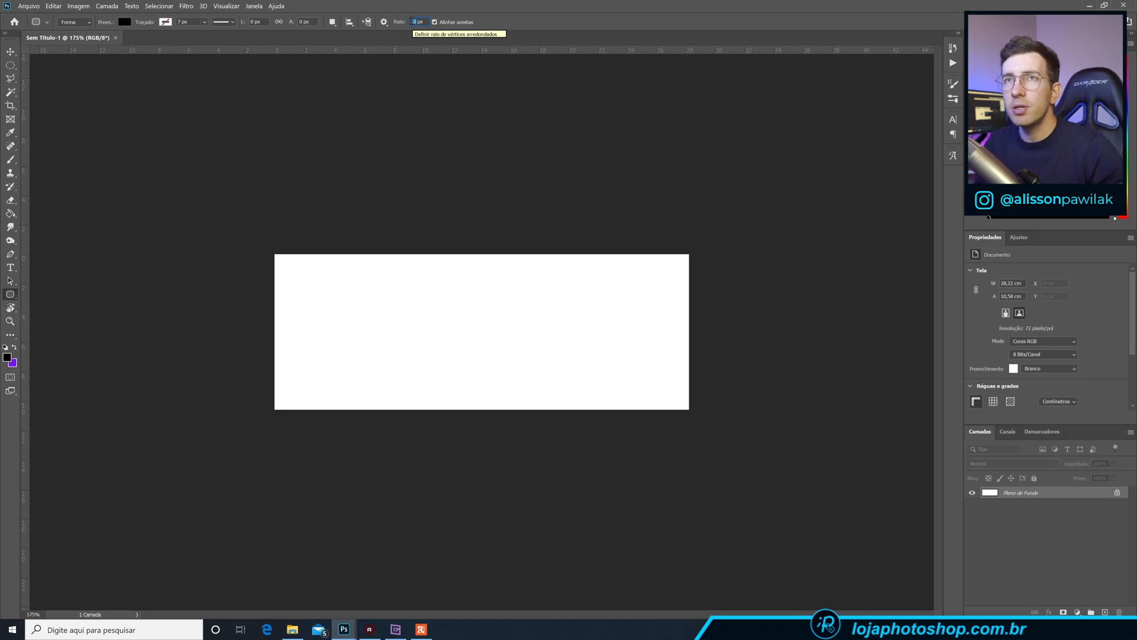
pyautogui.moveTo(329, 297); pyautogui.dragTo(652, 344)
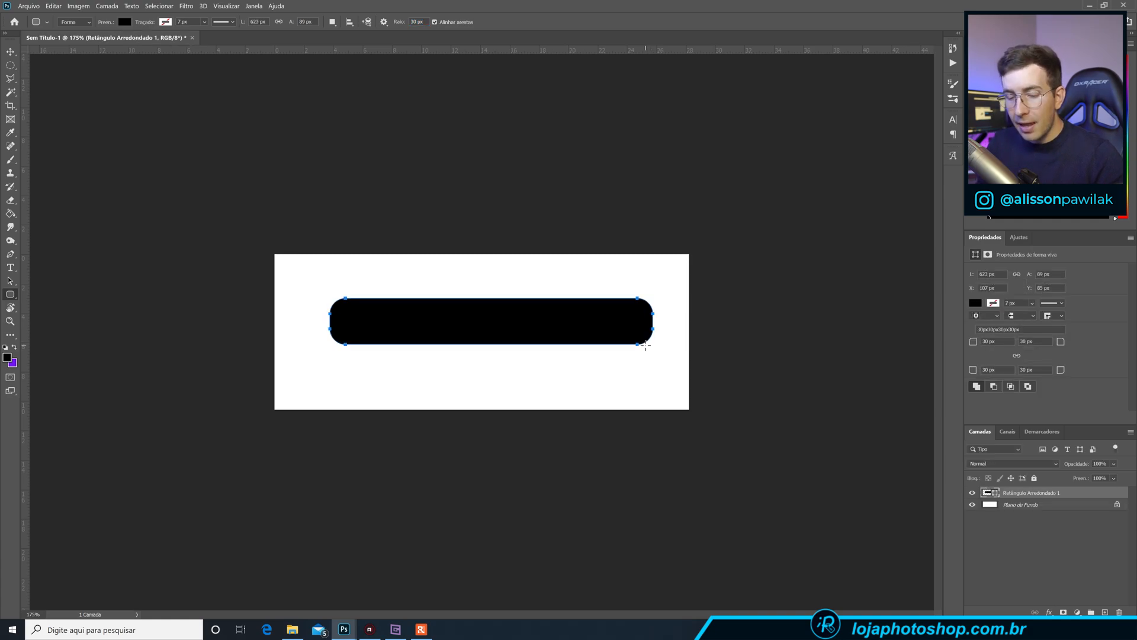
pyautogui.press('v')
pyautogui.moveTo(595, 333)
pyautogui.mouseDown()
pyautogui.moveTo(577, 344)
pyautogui.moveTo(612, 348)
pyautogui.mouseUp()
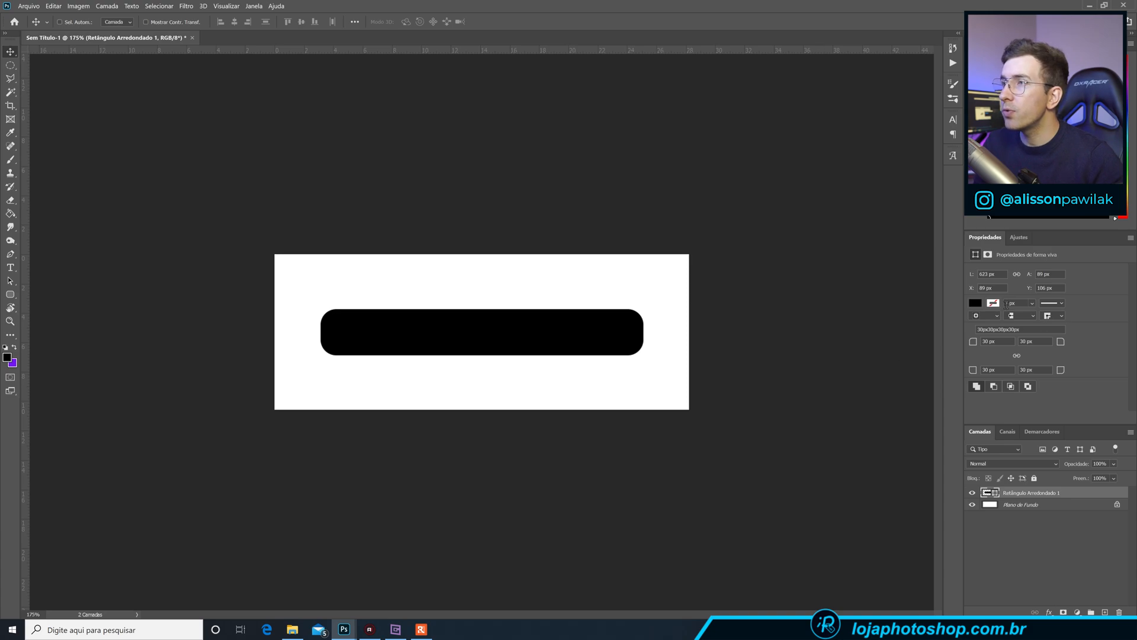
# - Fill the rounded rectangle with the recently used dark navy color #2d2c45
pyautogui.click(975, 303)
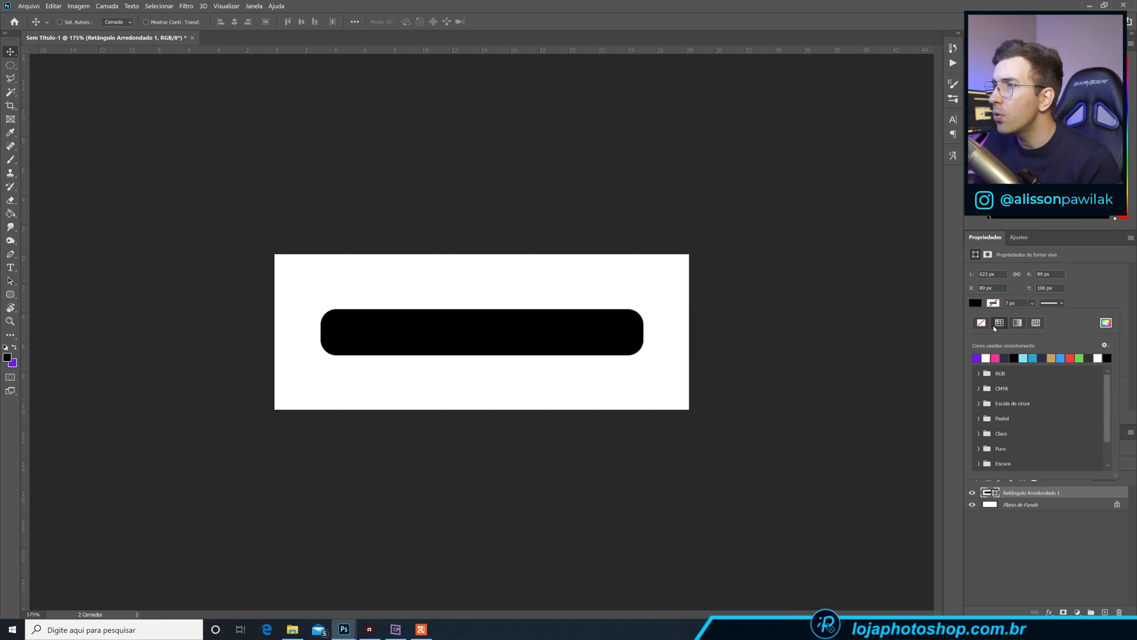
pyautogui.click(1006, 356)
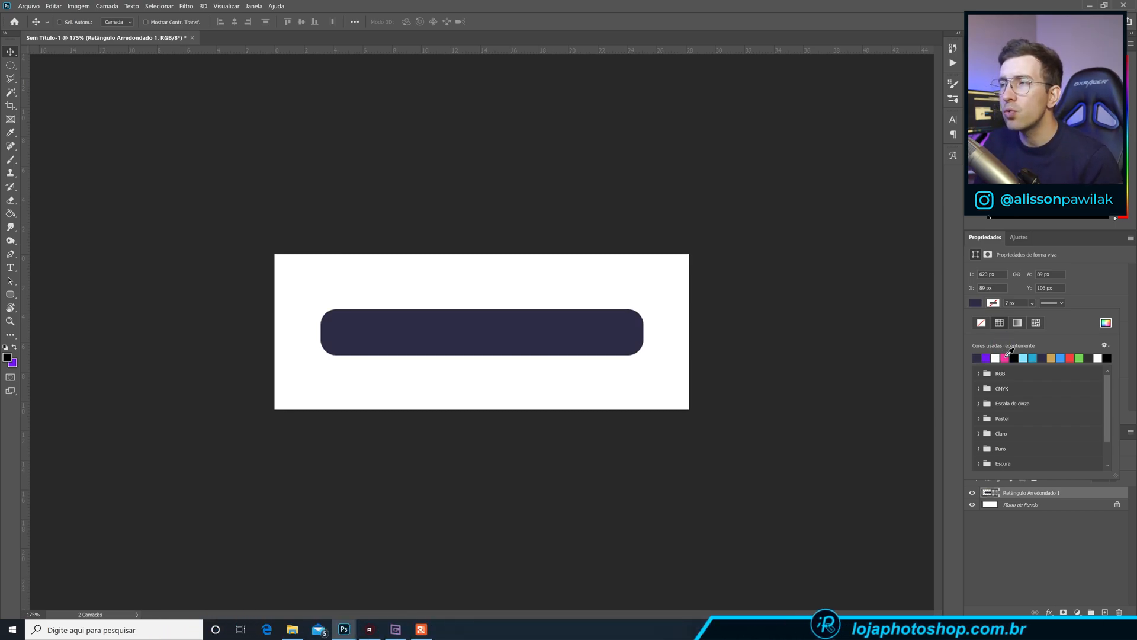
pyautogui.click(1105, 323)
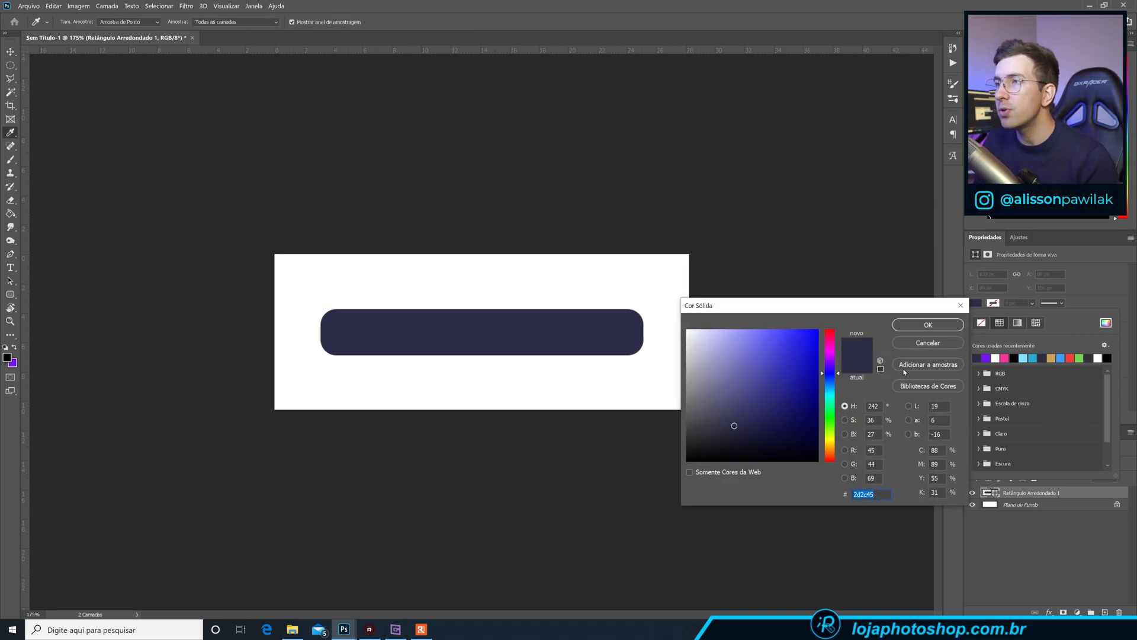
pyautogui.click(912, 341)
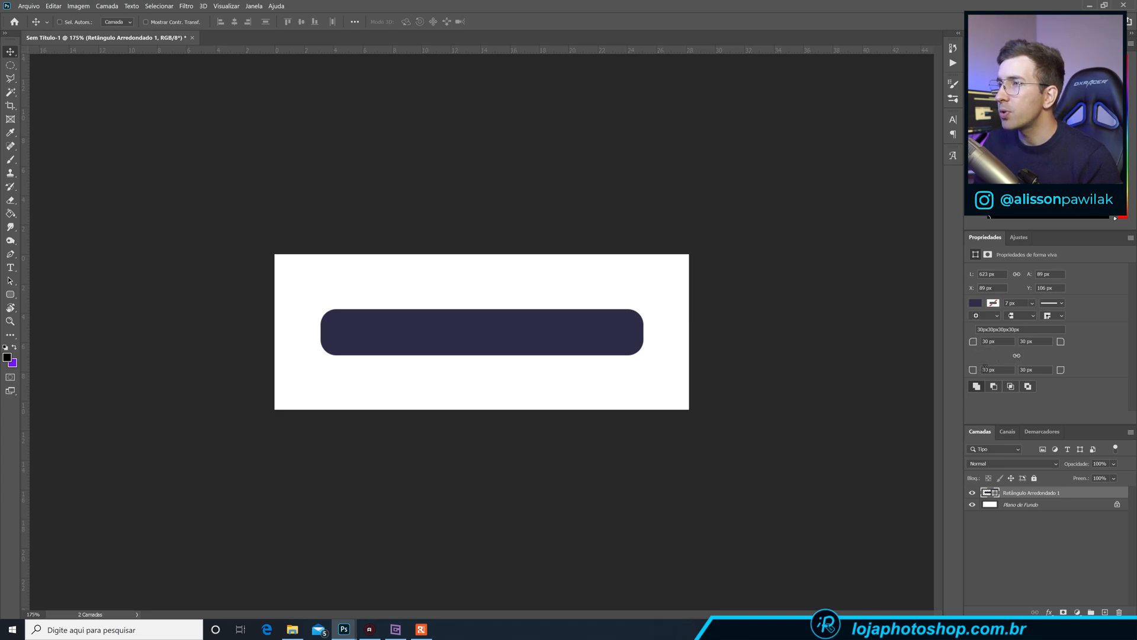
# - Set the radius of both bottom corners of the rounded rectangle to 0 px
pyautogui.click(986, 368)
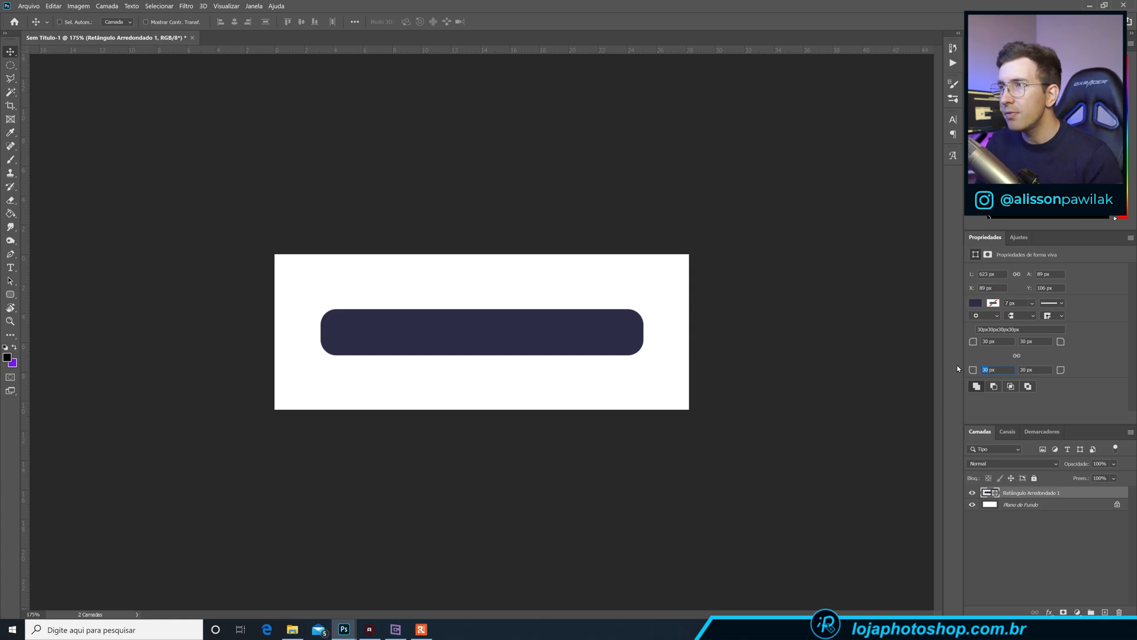
pyautogui.write('0')
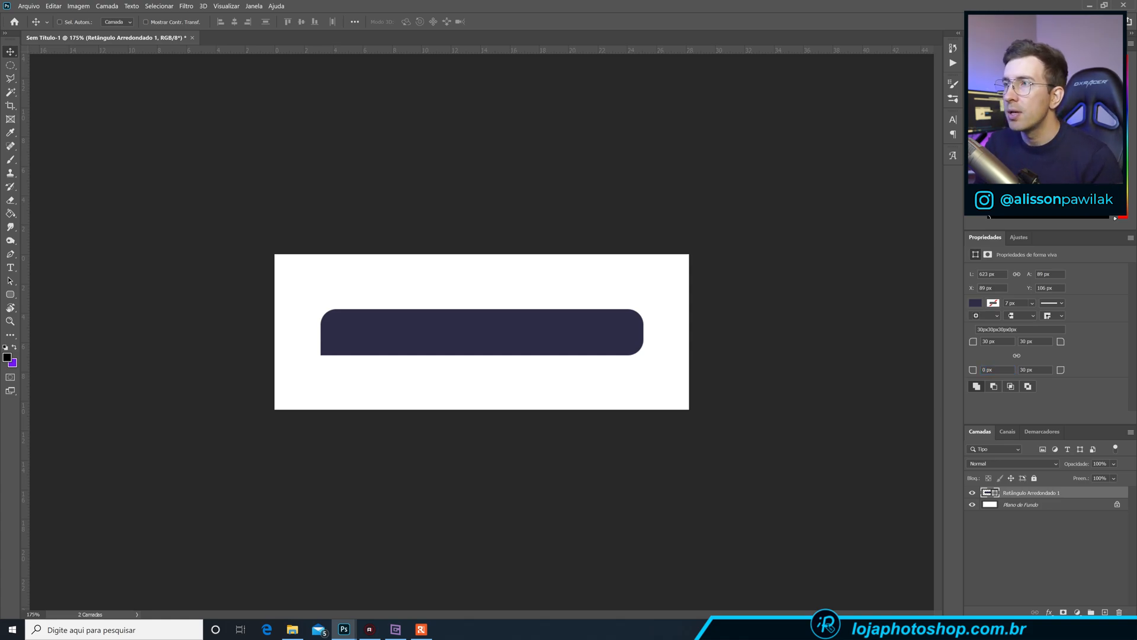
pyautogui.click(1024, 368)
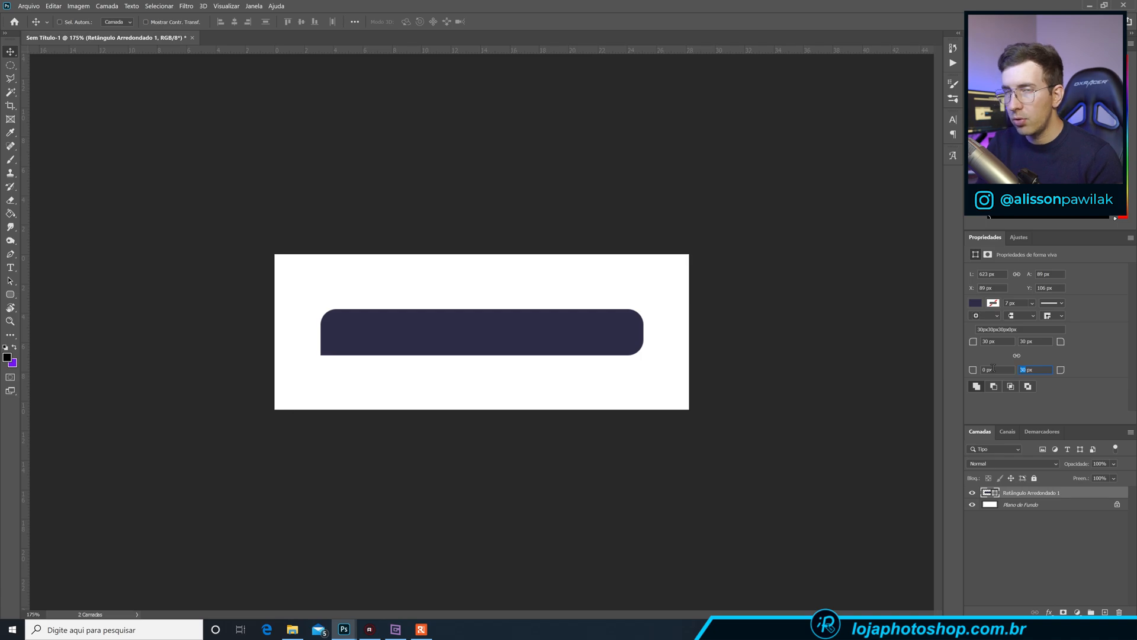
pyautogui.write('0')
pyautogui.press('Return')
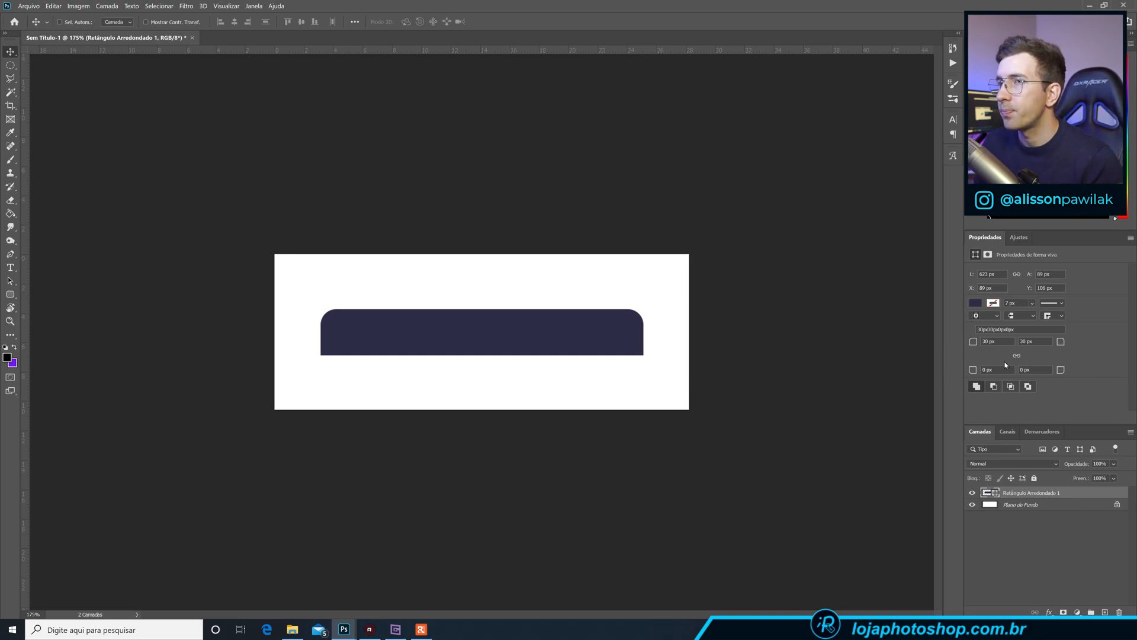
# - Place the perforated metal image 0794.jpg_wh860 from the file folder into the document at its default size
pyautogui.click(292, 629)
pyautogui.doubleClick(118, 138)
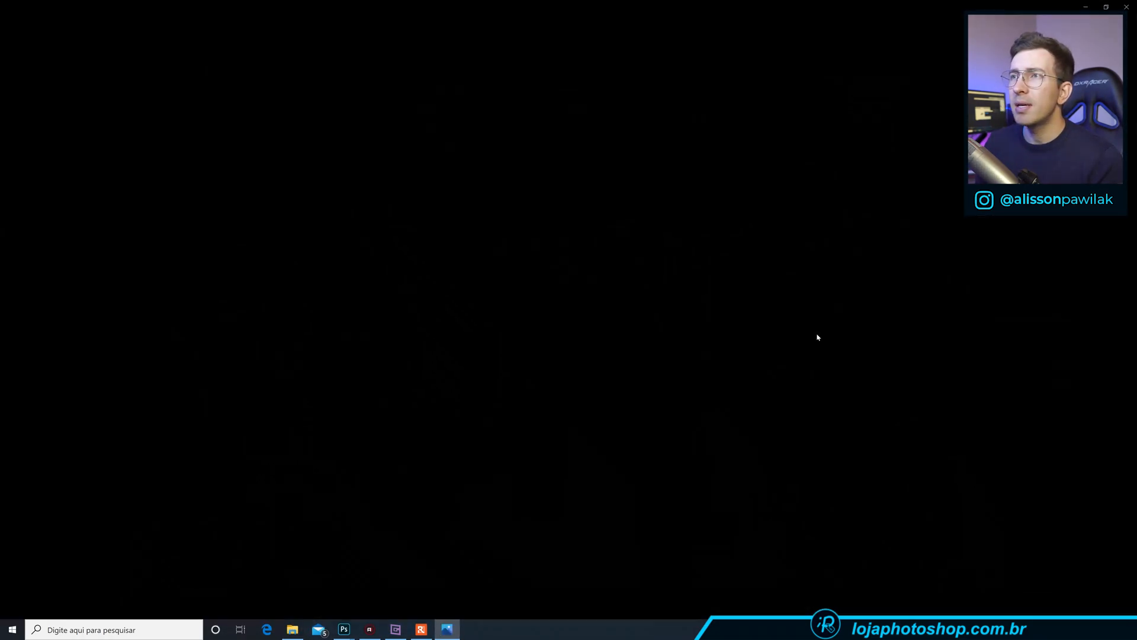
pyautogui.hotkey('alt', 'F4')
pyautogui.moveTo(137, 142); pyautogui.dragTo(477, 320)
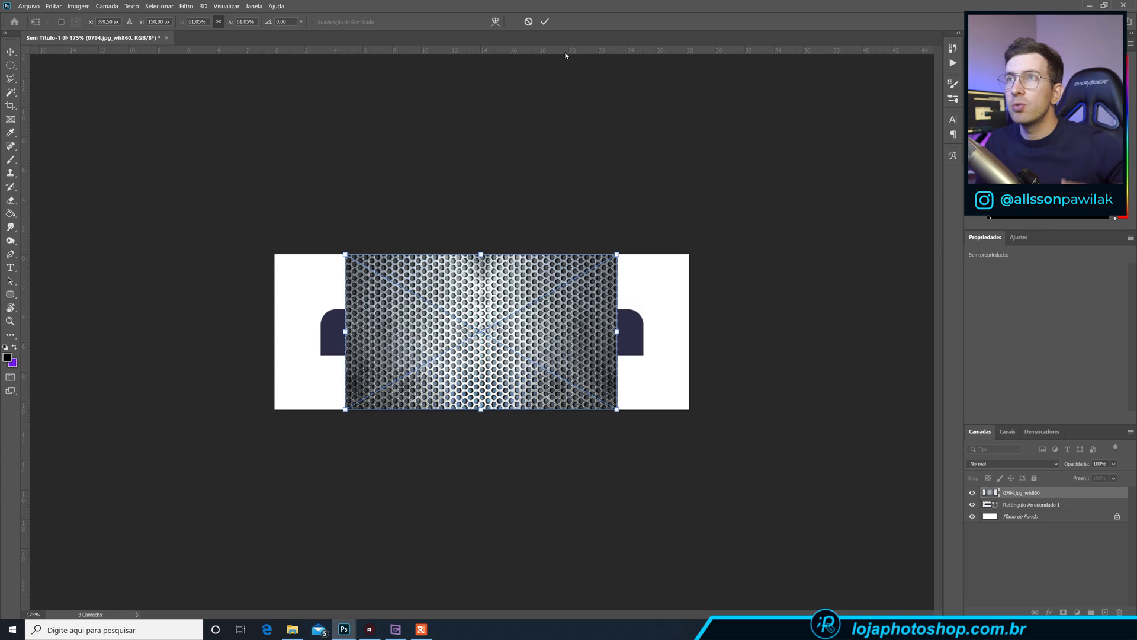
pyautogui.click(544, 22)
# - Clip the perforated metal layer to the rounded rectangle and add a layer mask to it
pyautogui.scroll(2, 675, 384)
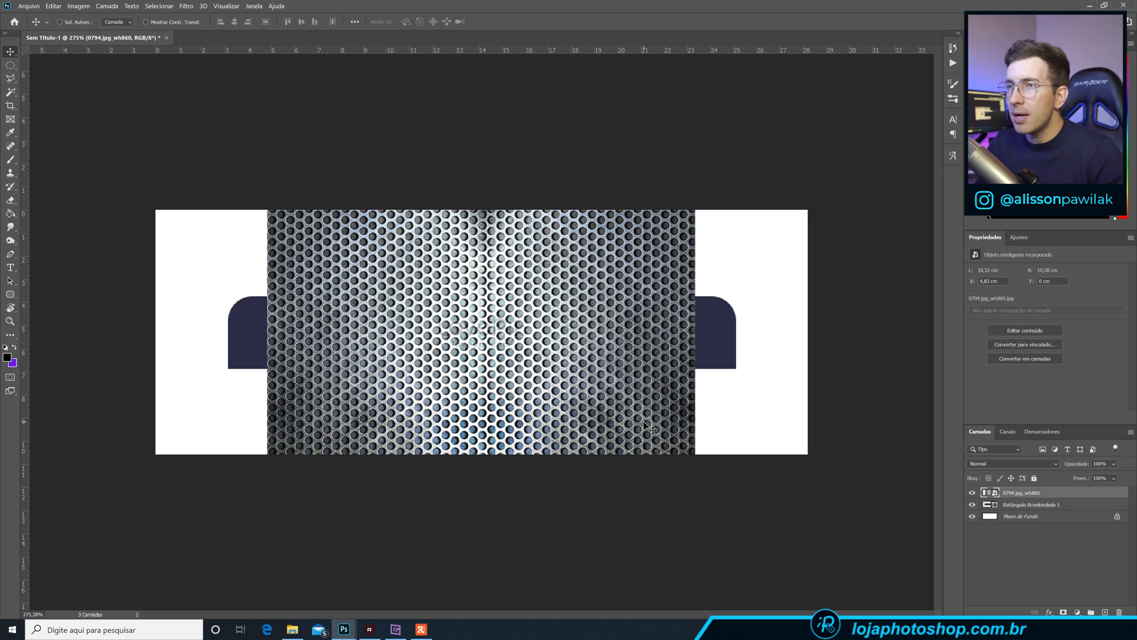
pyautogui.press('alt')
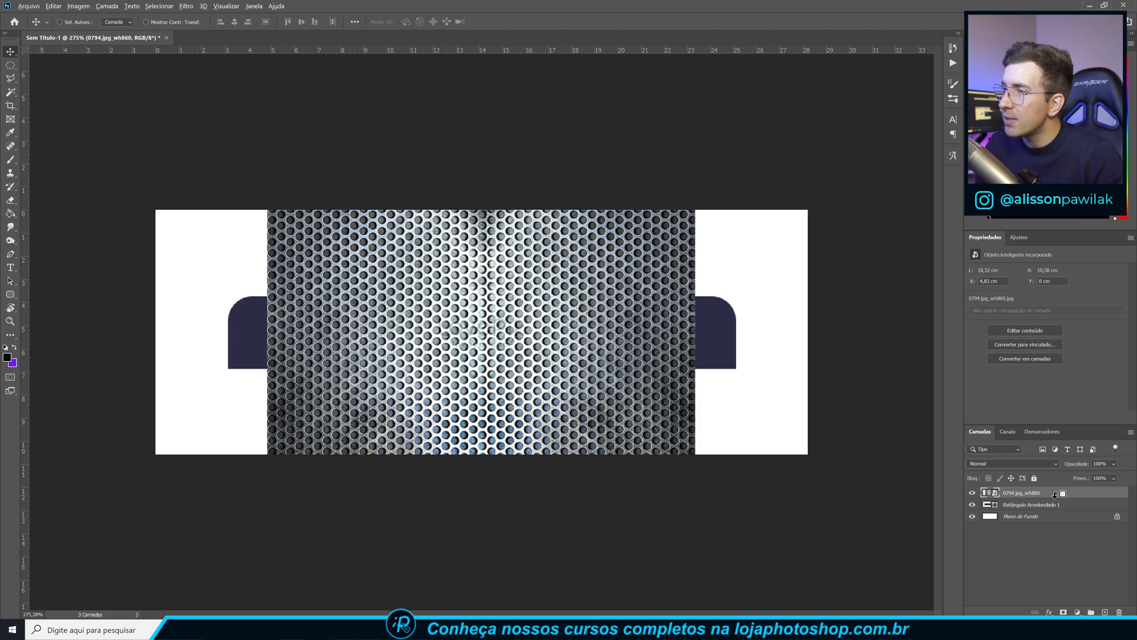
pyautogui.keyDown('alt'); pyautogui.click(1054, 498); pyautogui.keyUp('alt')
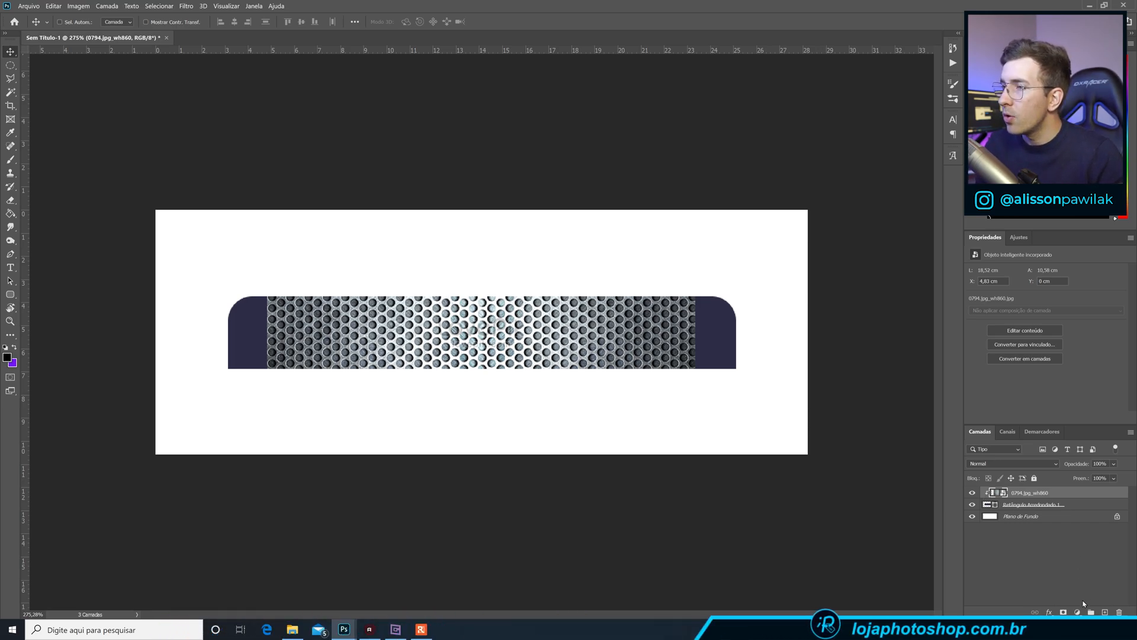
pyautogui.click(1063, 611)
# - Paint black on the texture's mask with a large soft brush at 0% hardness to fade both ends into the bar
pyautogui.click(10, 159)
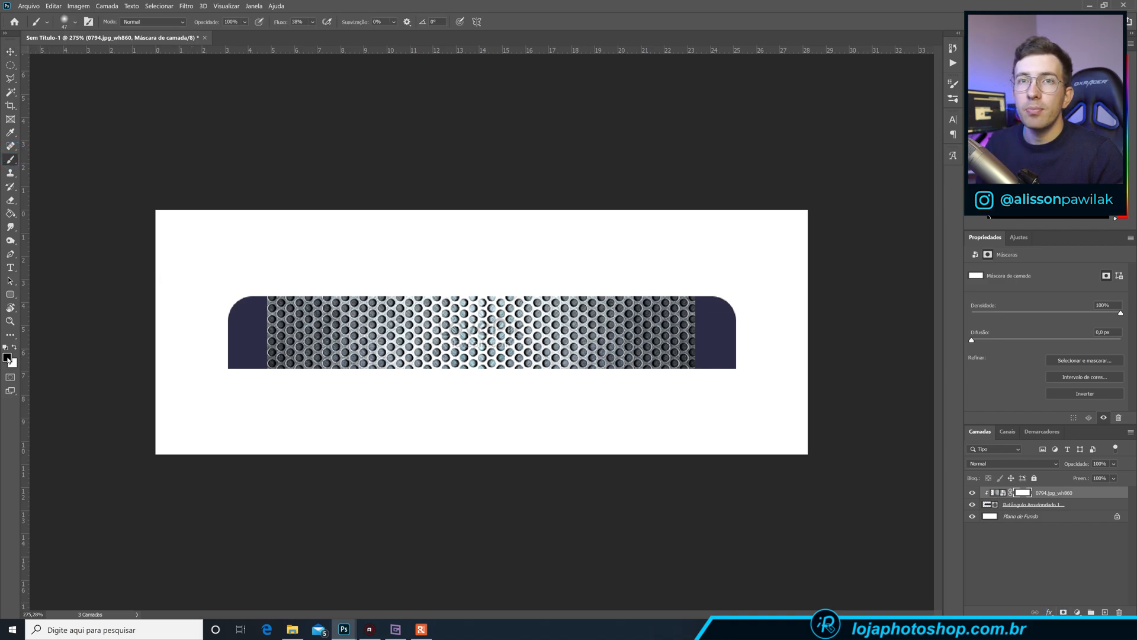
pyautogui.click(75, 23)
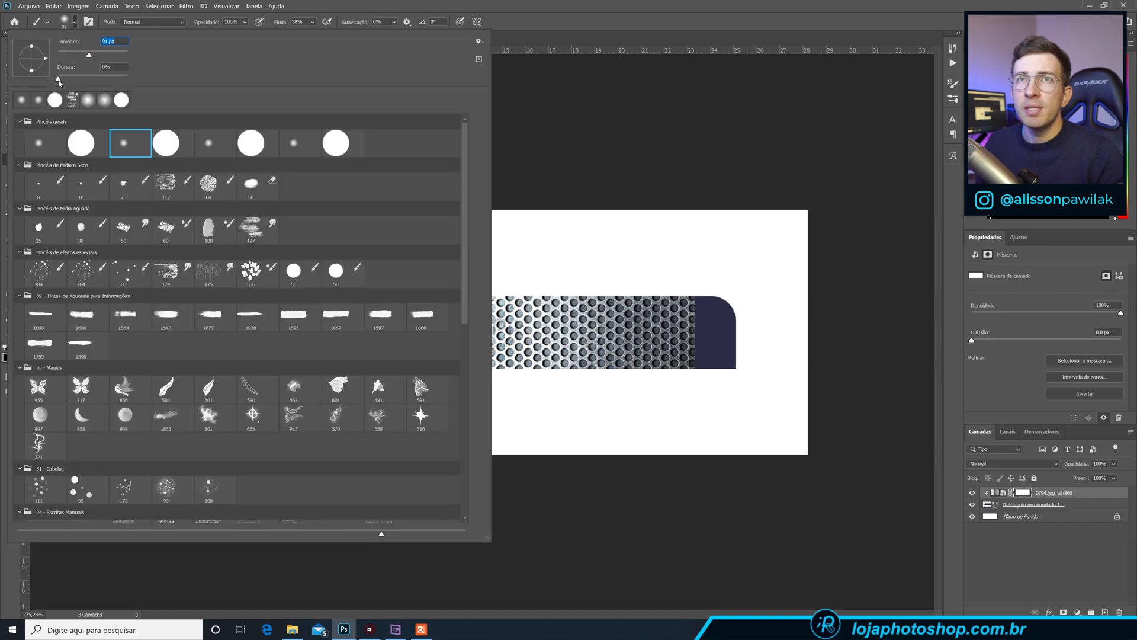
pyautogui.click(599, 38)
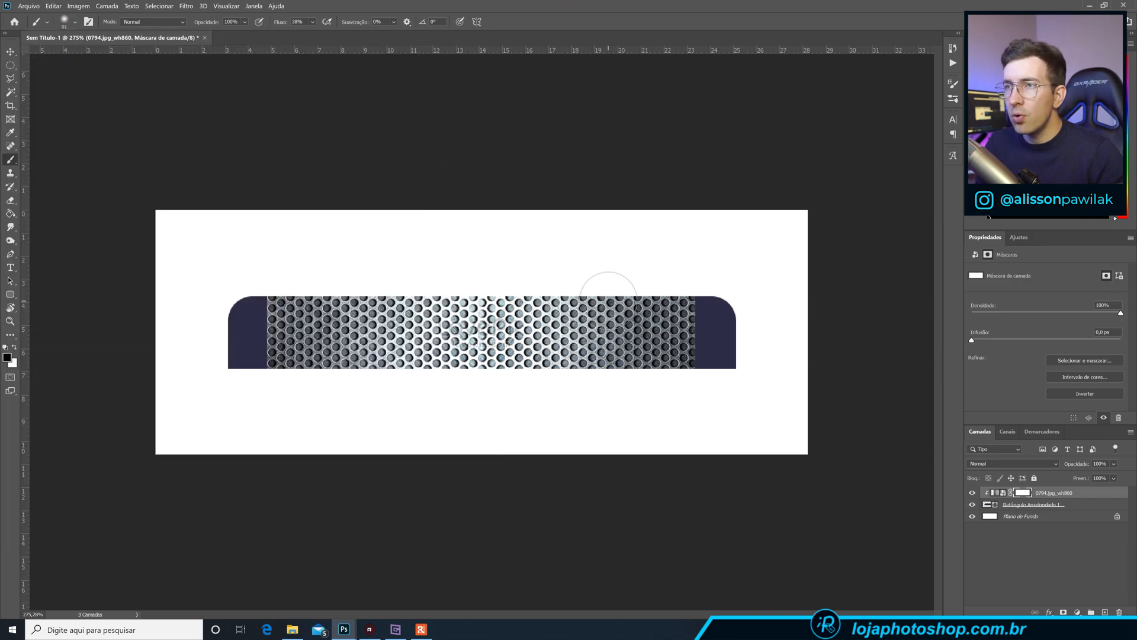
pyautogui.moveTo(608, 299)
pyautogui.mouseDown()
pyautogui.moveTo(672, 299)
pyautogui.moveTo(709, 326)
pyautogui.moveTo(786, 314)
pyautogui.mouseUp()
pyautogui.click(738, 341)
pyautogui.click(695, 332)
pyautogui.click(696, 347)
pyautogui.click(696, 334)
pyautogui.click(693, 319)
pyautogui.click(224, 305)
pyautogui.click(227, 316)
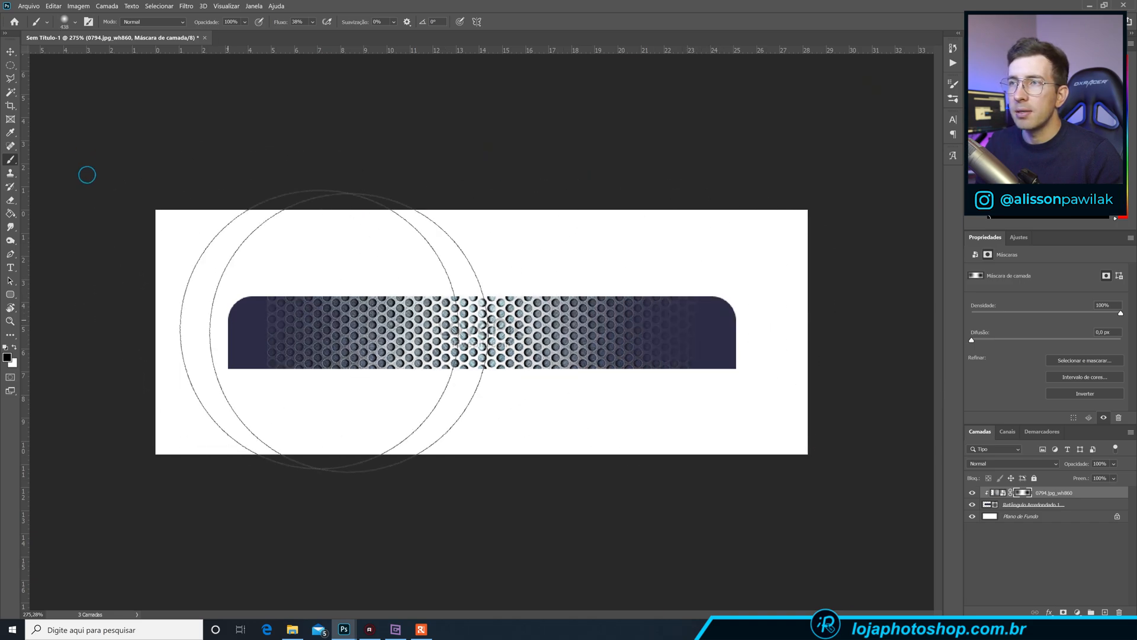
pyautogui.click(242, 310)
pyautogui.click(241, 309)
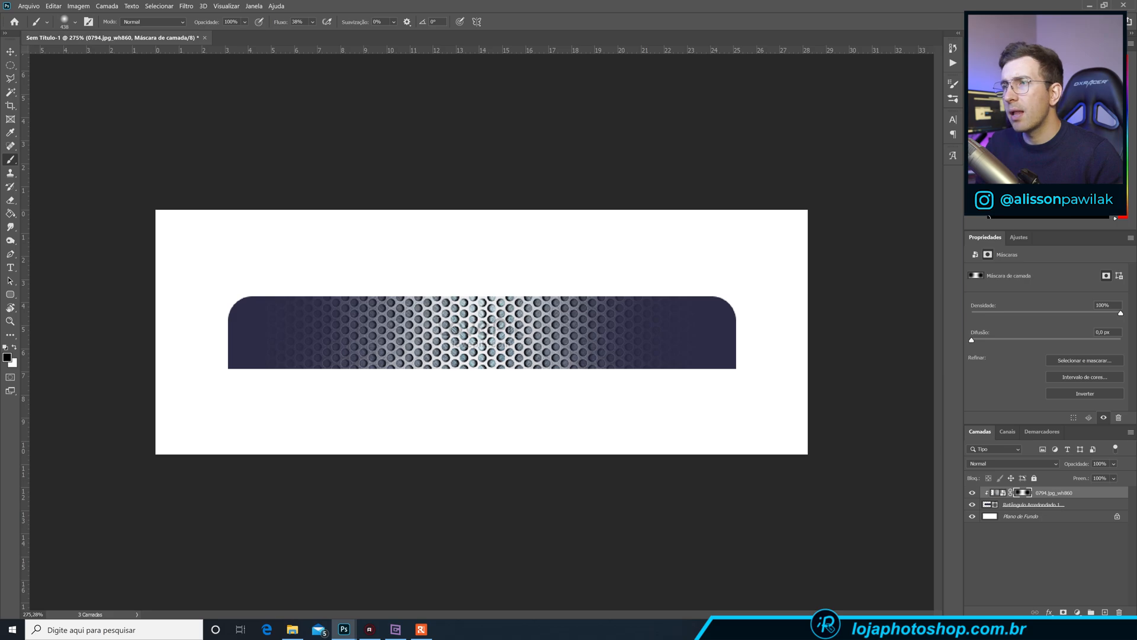
# - Set the texture layer's blend mode to Luz Indireta and lower its opacity to about 62%
pyautogui.click(1046, 464)
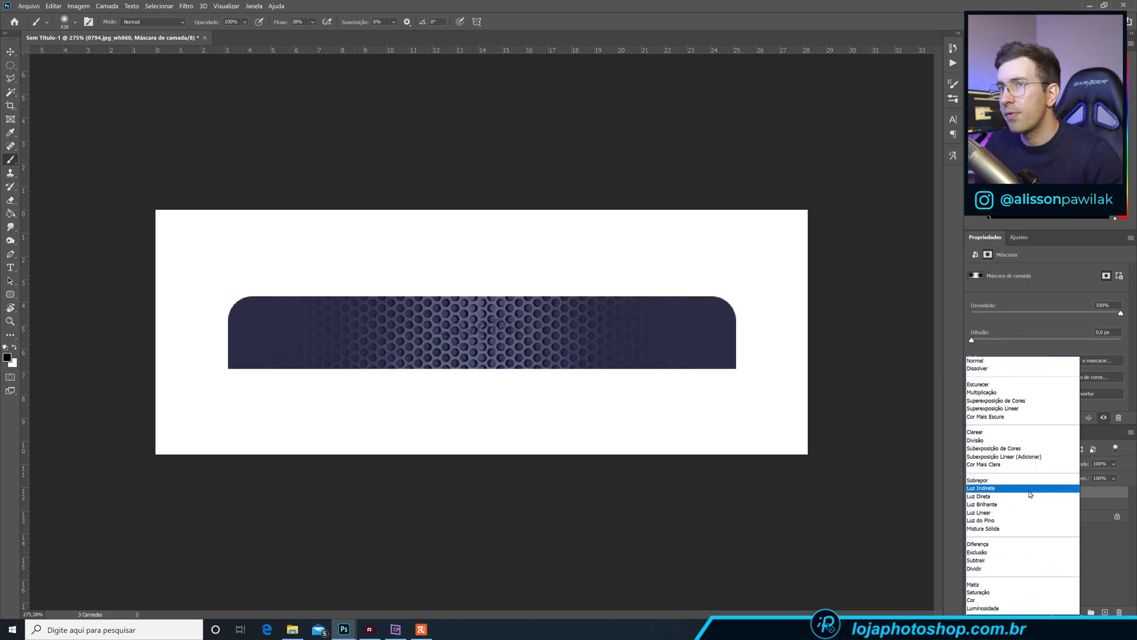
pyautogui.click(1029, 493)
pyautogui.moveTo(1120, 478); pyautogui.dragTo(1112, 477)
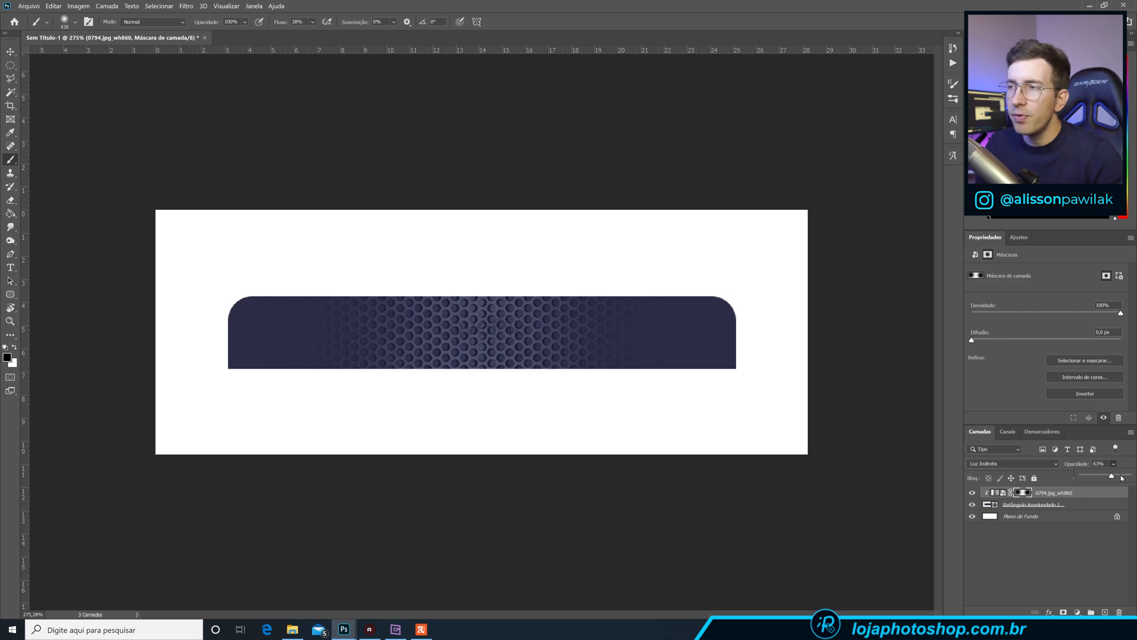
pyautogui.click(1113, 492)
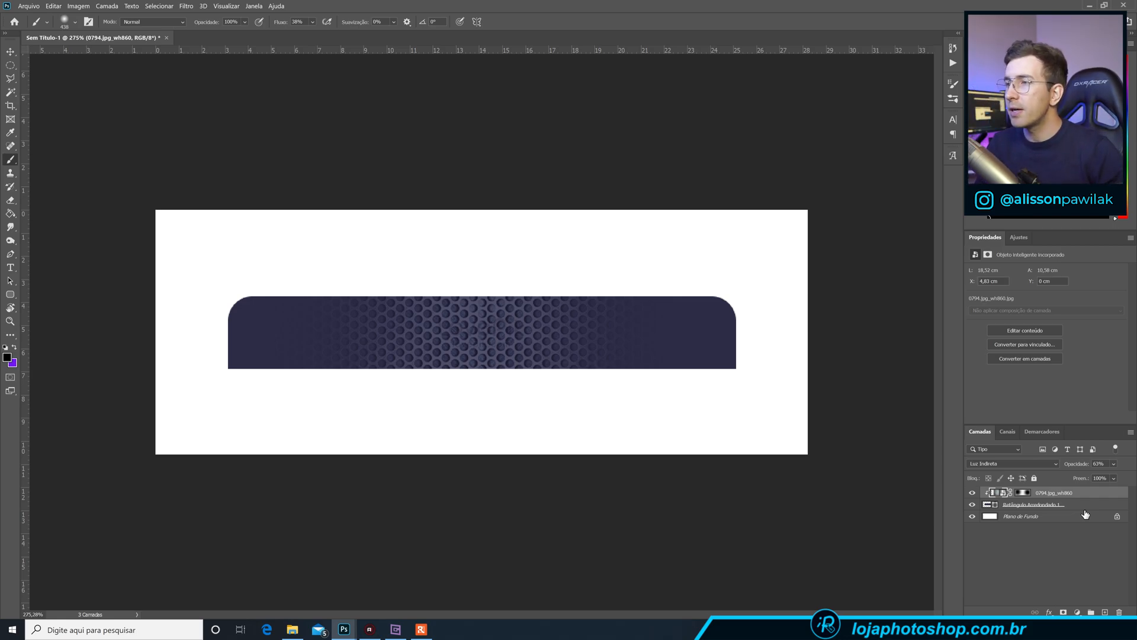
# - Add a new layer directly above the background and set the Pen tool's shape fill to blue #26a8cf
pyautogui.click(1063, 516)
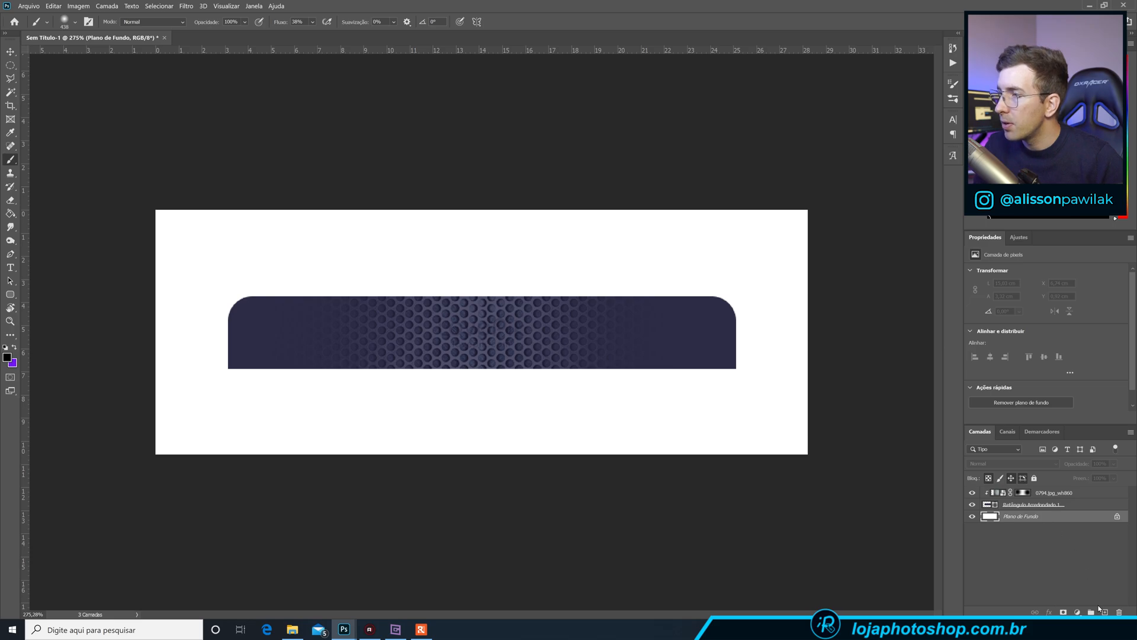
pyautogui.click(1105, 612)
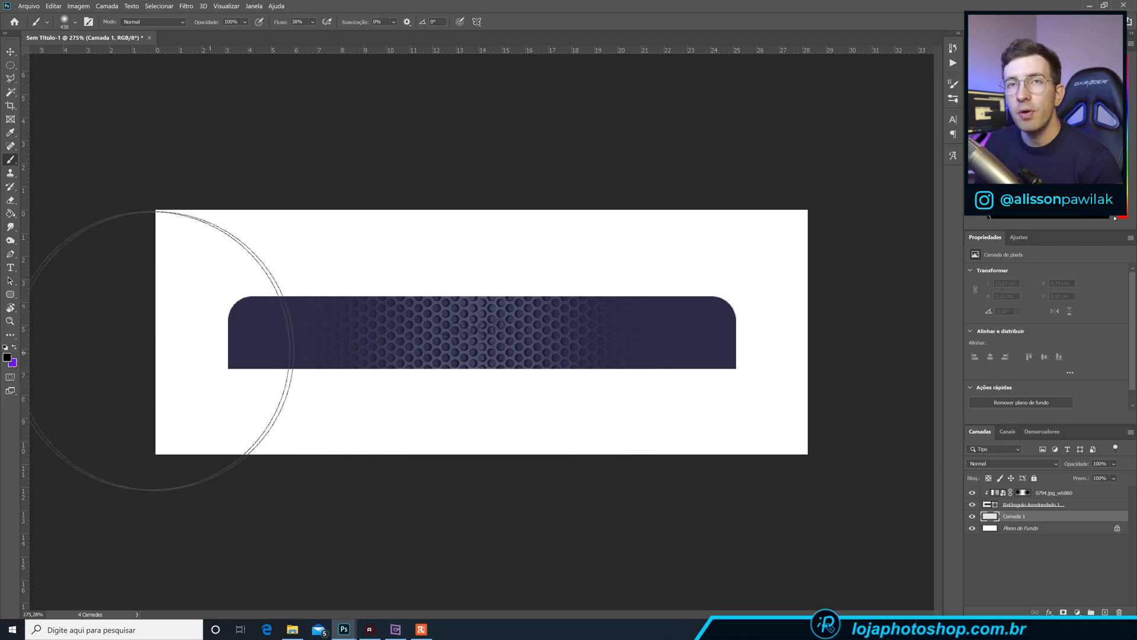
pyautogui.click(10, 253)
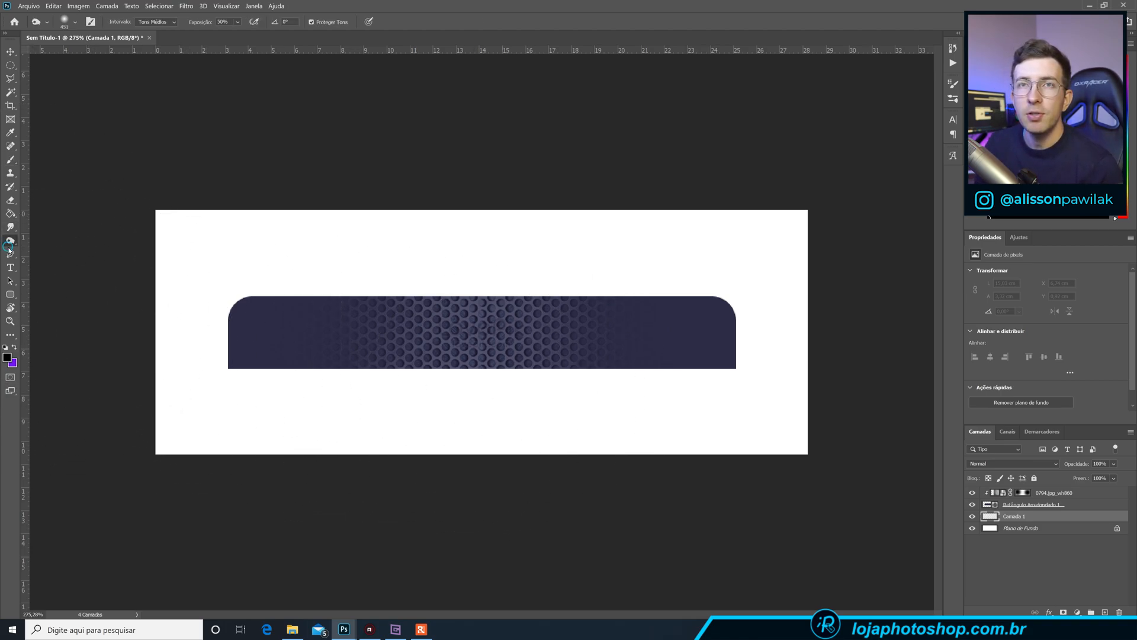
pyautogui.click(125, 23)
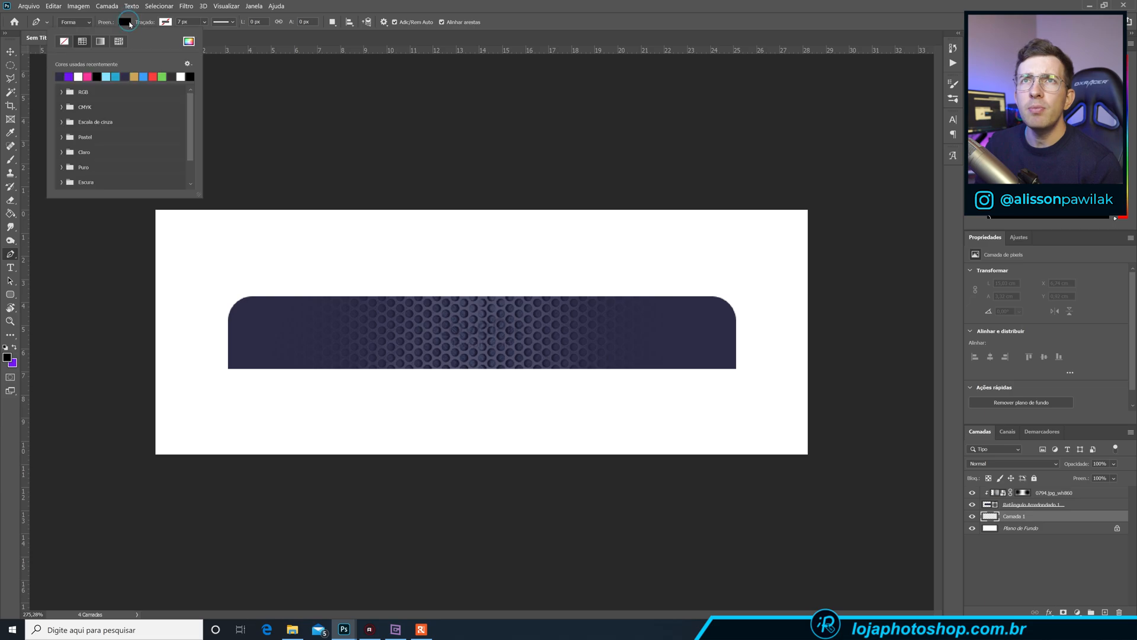
pyautogui.click(119, 76)
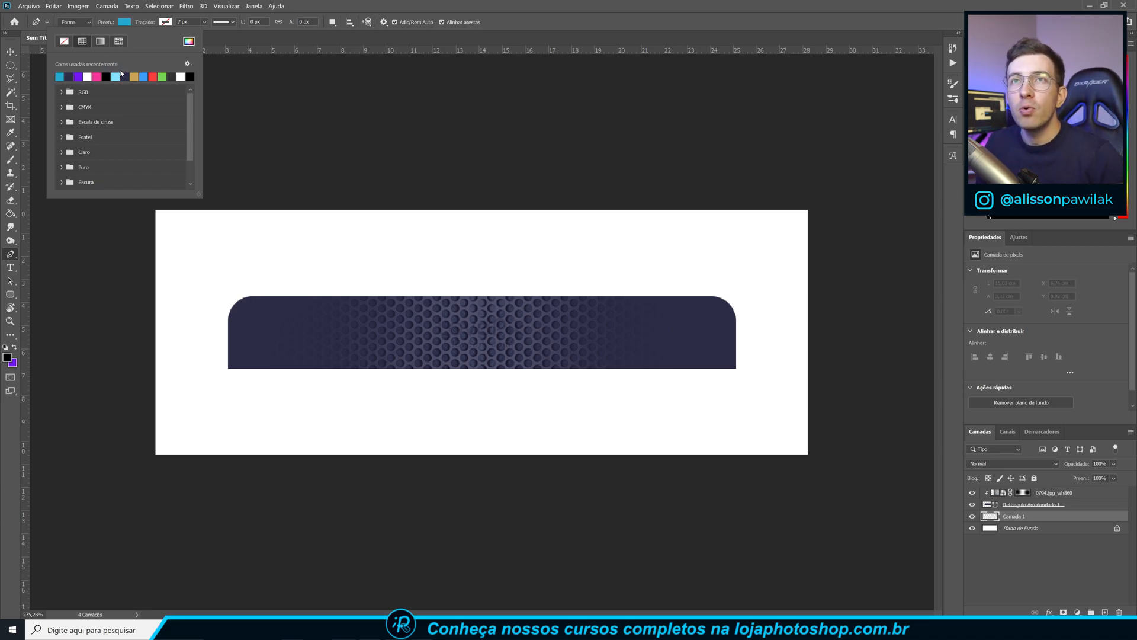
pyautogui.click(188, 41)
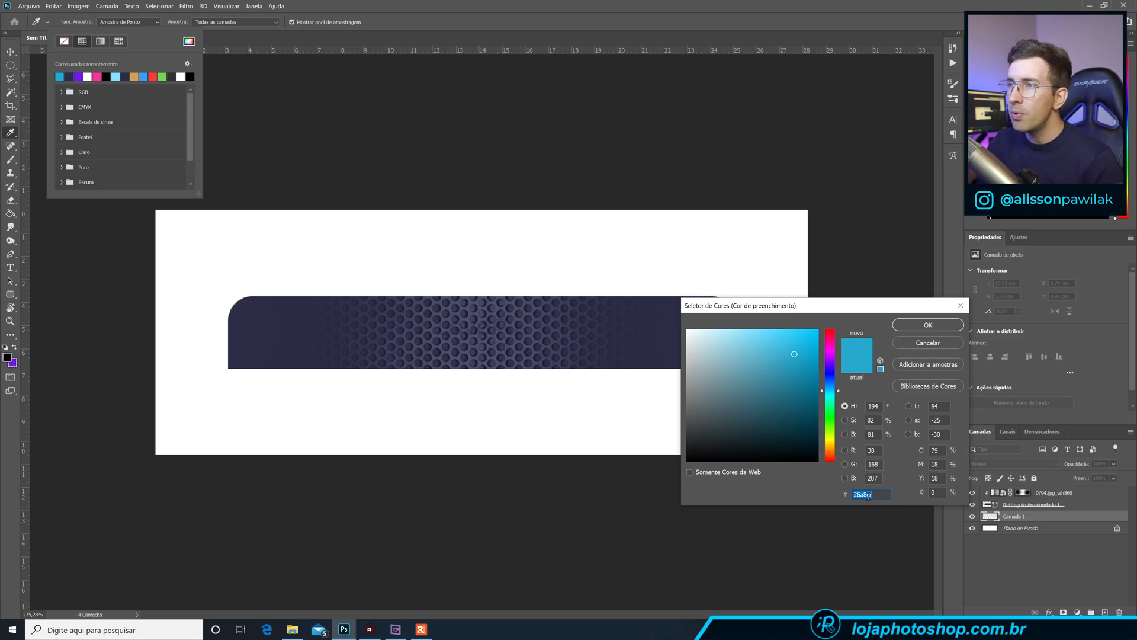
pyautogui.click(949, 323)
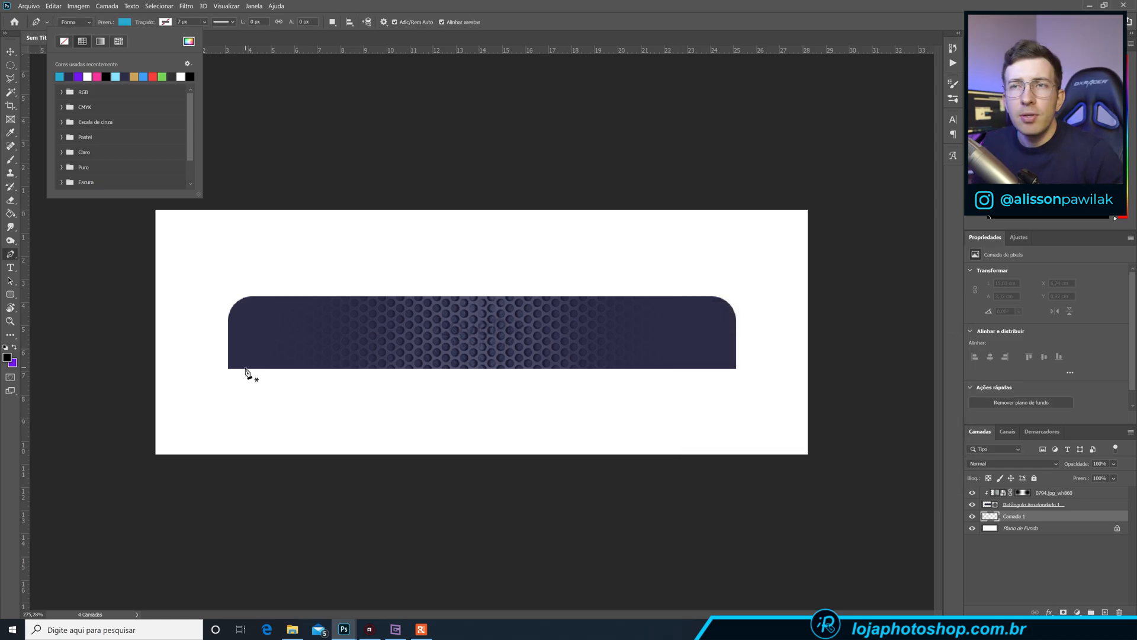
# - Draw a closed triangle about 62 × 54 px with the Pen tool, hanging from the bar's lower-left corner with its top edge behind the bar
pyautogui.scroll(2, 245, 372)
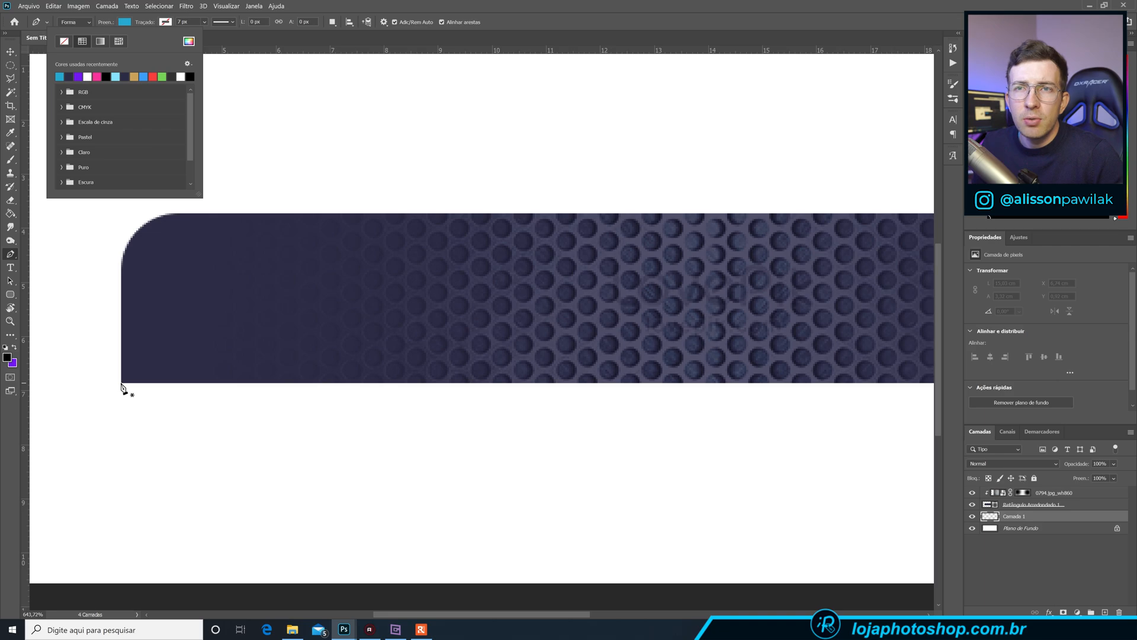
pyautogui.click(122, 385)
pyautogui.click(122, 383)
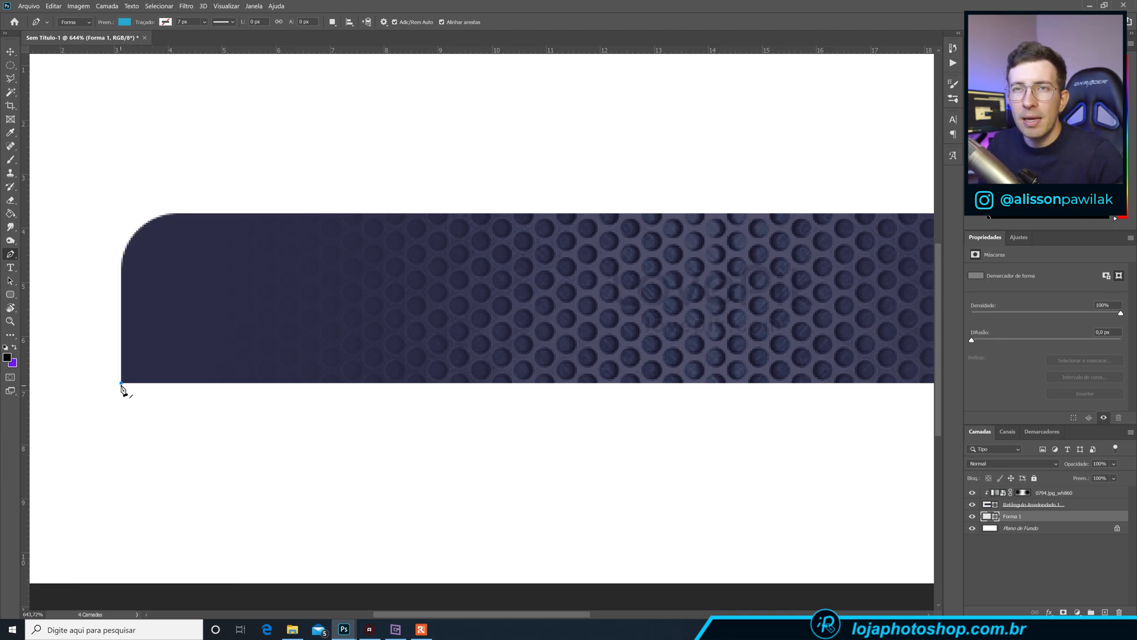
pyautogui.click(229, 464)
pyautogui.click(240, 362)
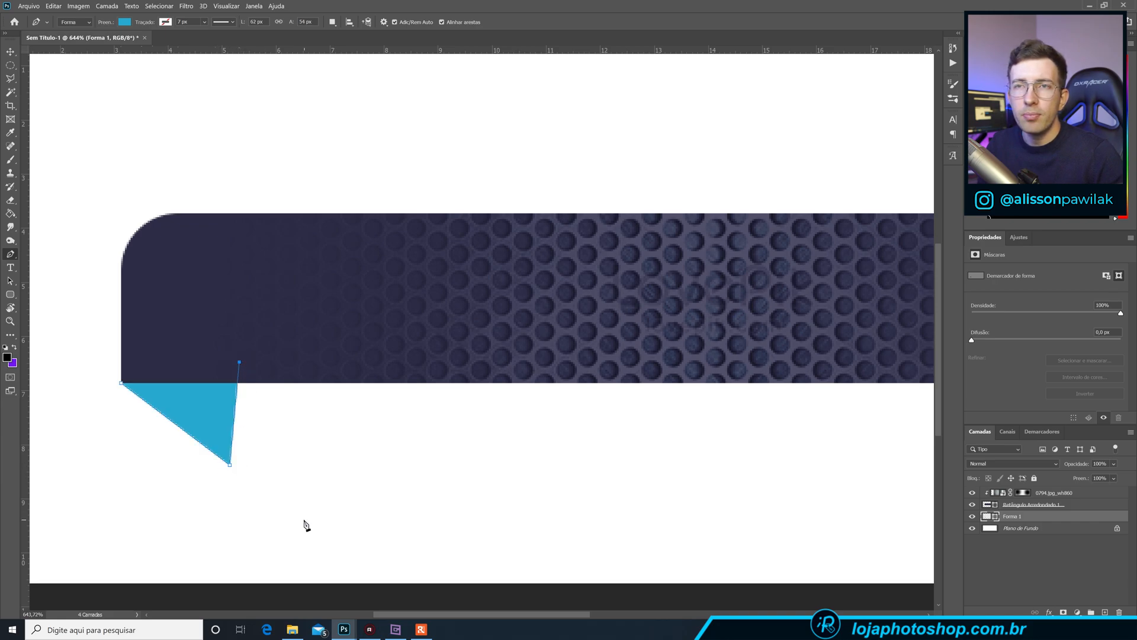
pyautogui.click(122, 384)
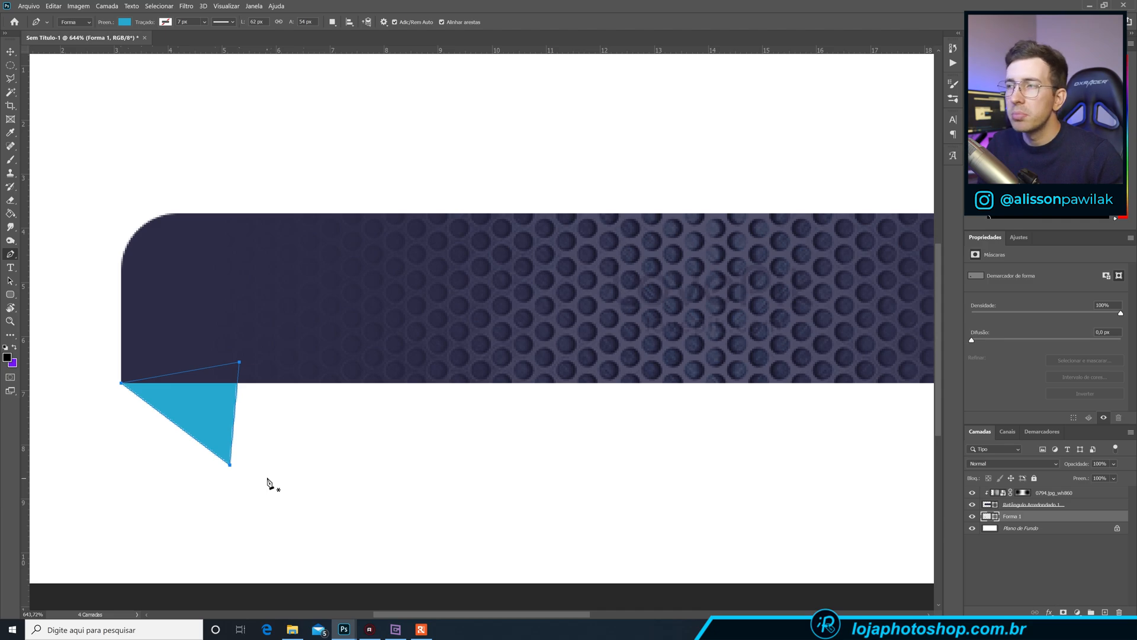
# - Add a new layer above the triangle and set the Pen tool's shape fill to light cyan #87e3ff
pyautogui.moveTo(279, 464); pyautogui.dragTo(470, 446)
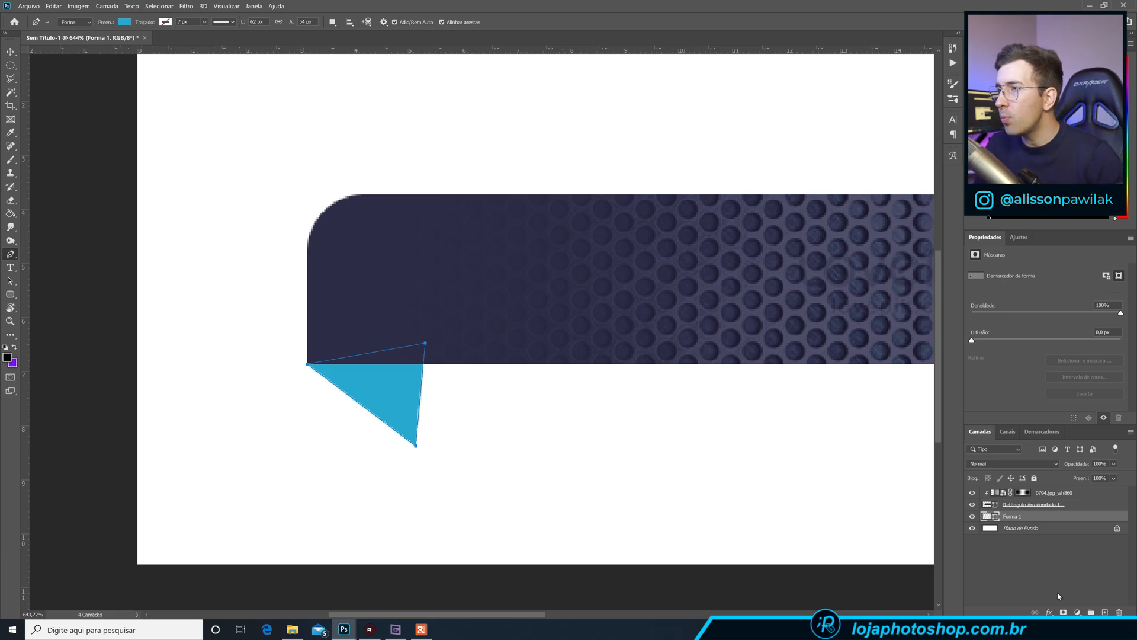
pyautogui.click(1105, 612)
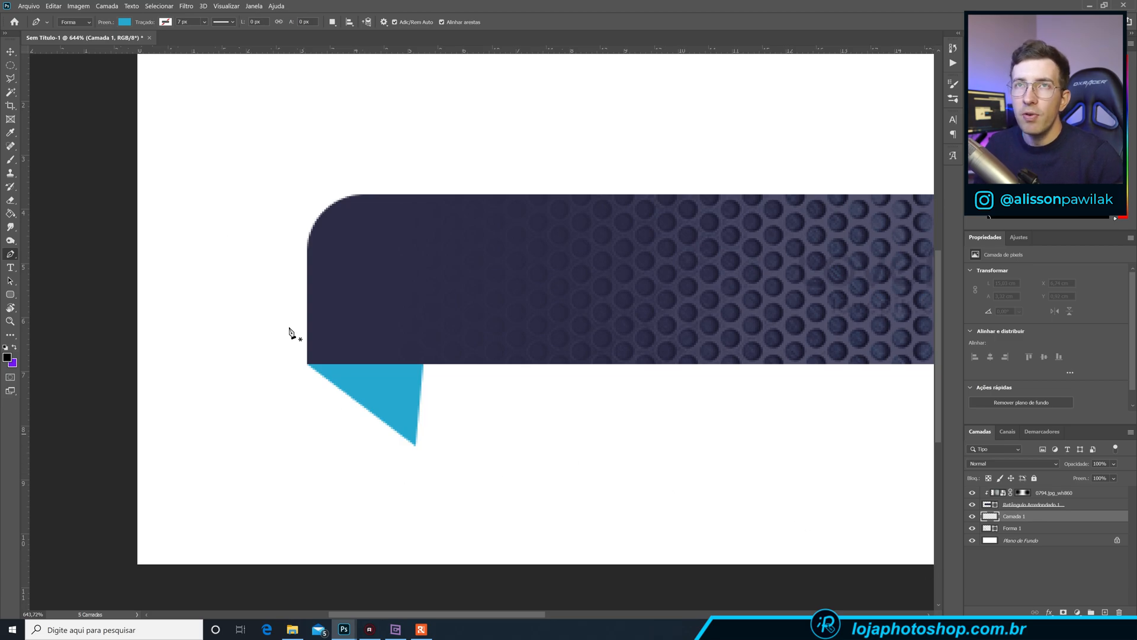
pyautogui.click(125, 23)
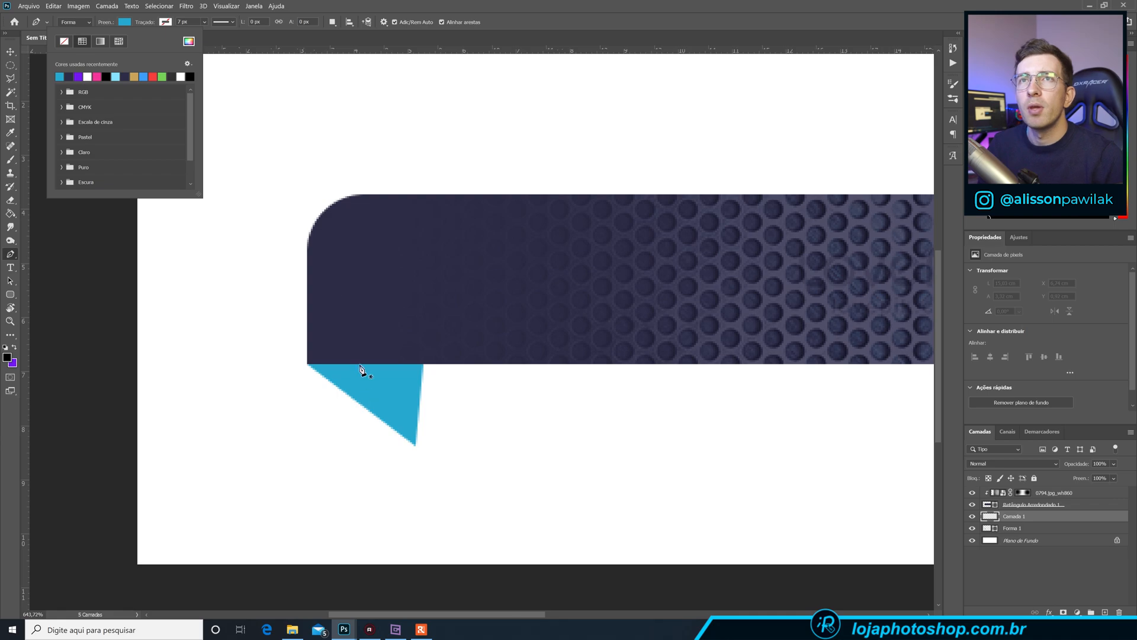
pyautogui.click(116, 76)
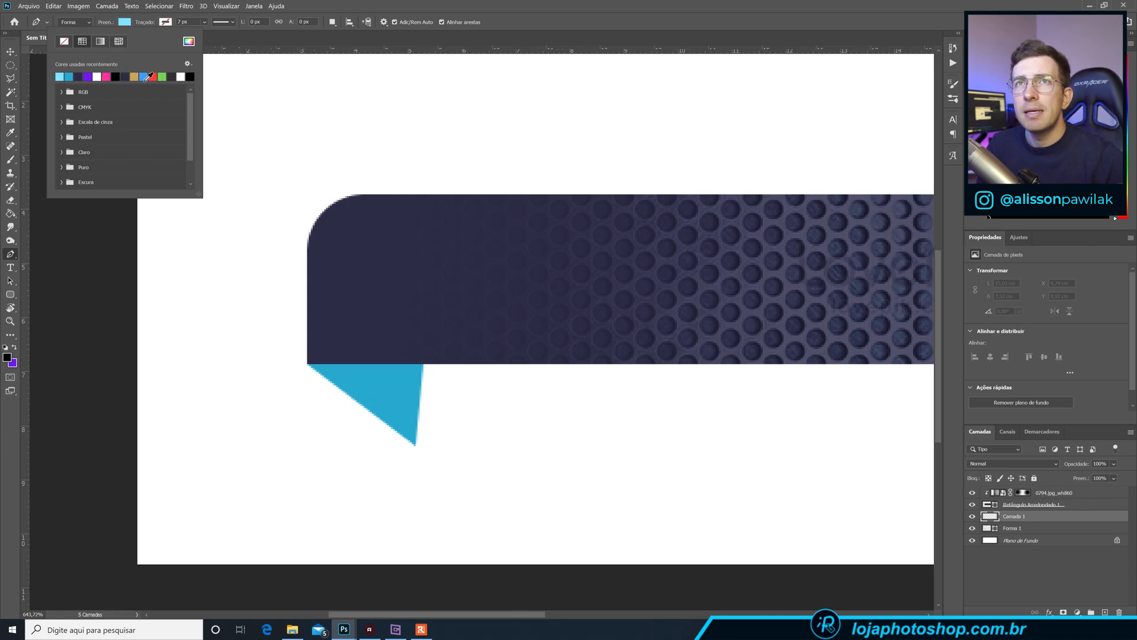
pyautogui.click(187, 41)
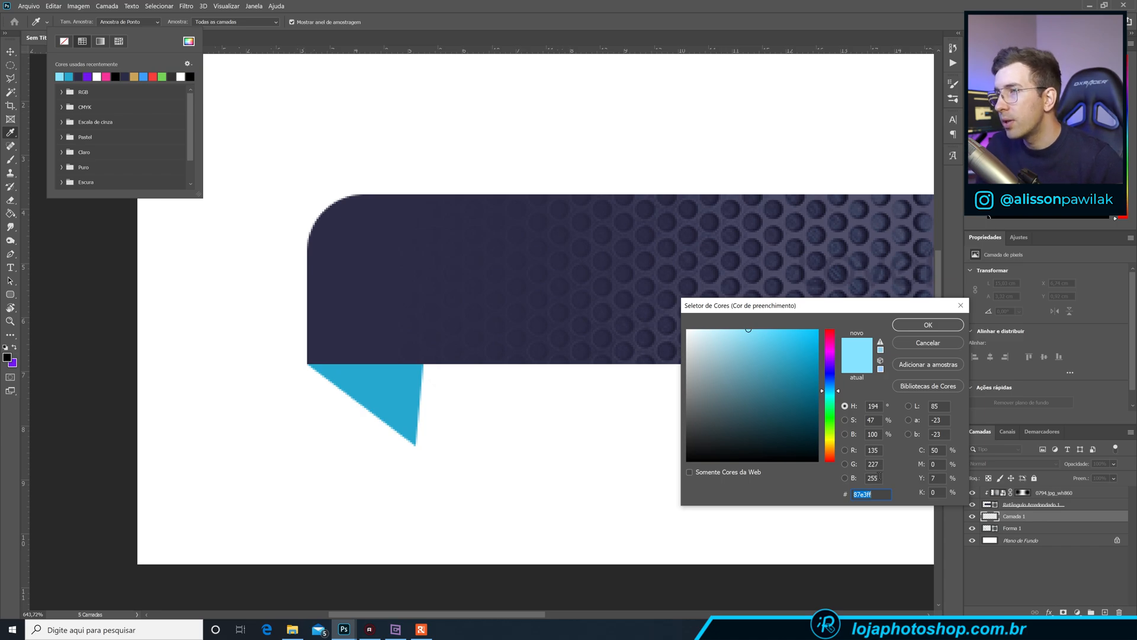
pyautogui.click(915, 326)
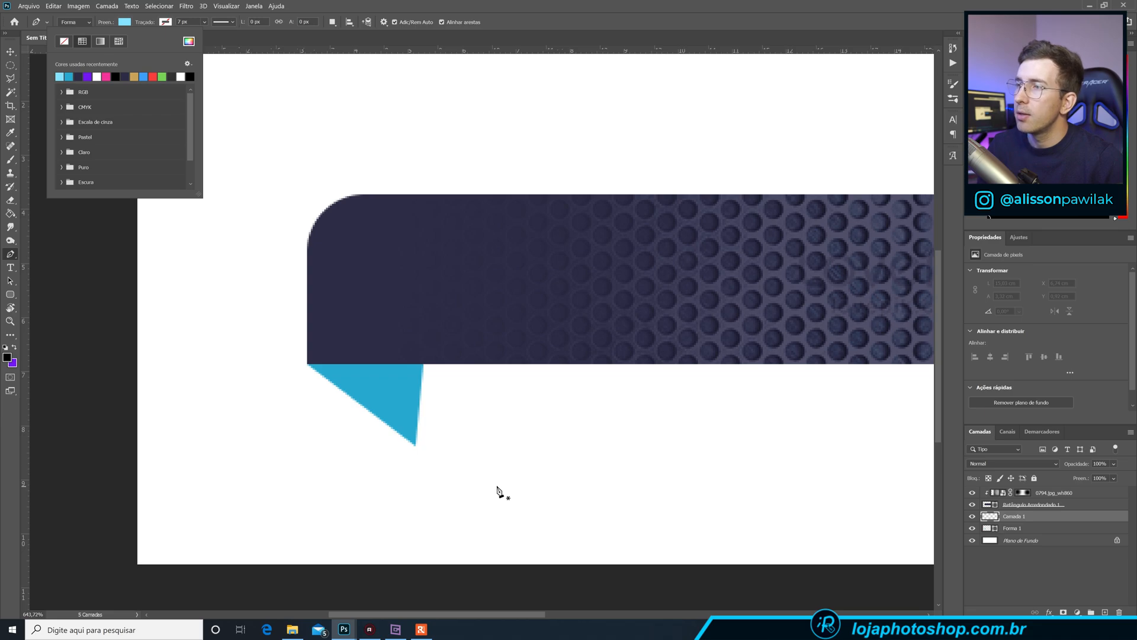
# - Draw a notched ribbon tail about 127 × 100 px from the triangle's lowest point, extending left of the bar and closing behind it
pyautogui.click(414, 446)
pyautogui.click(175, 396)
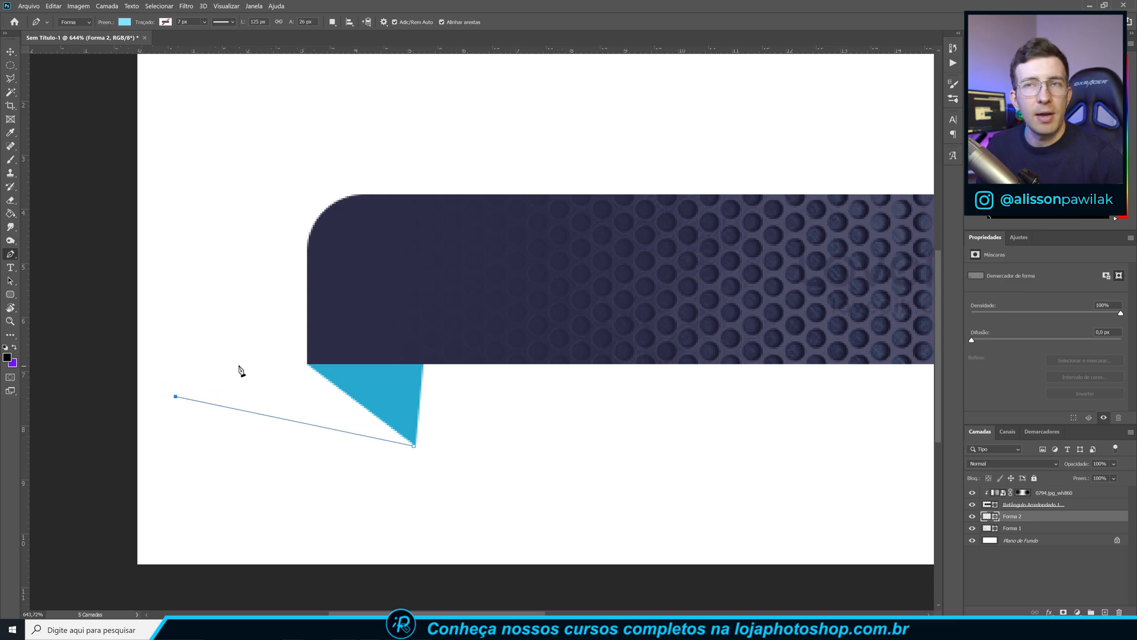
pyautogui.click(260, 352)
pyautogui.click(187, 308)
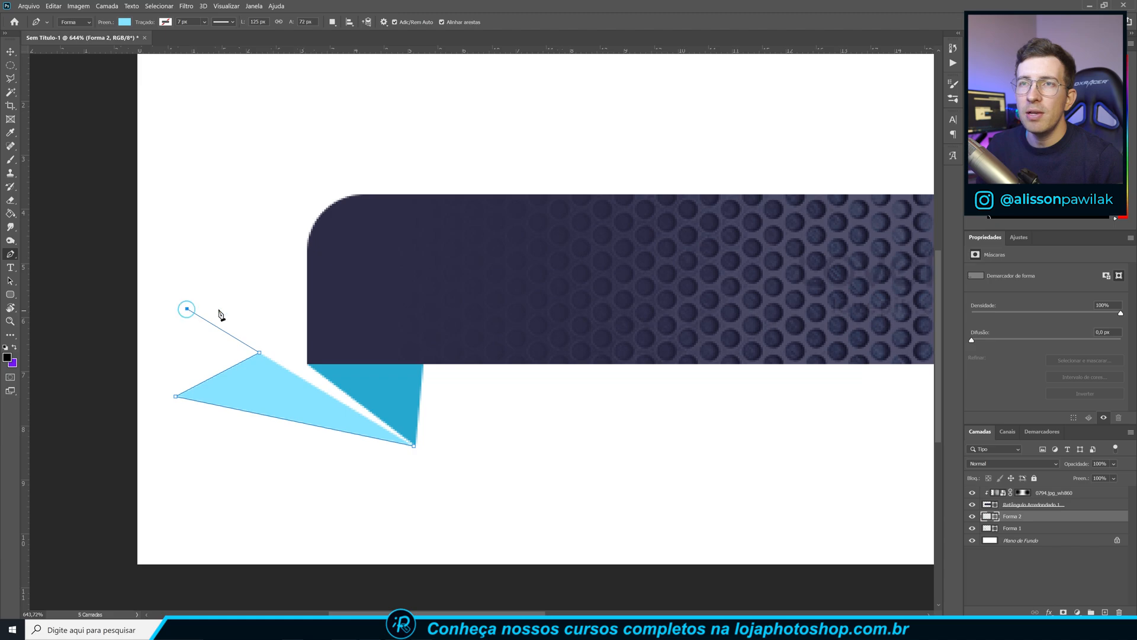
pyautogui.click(362, 255)
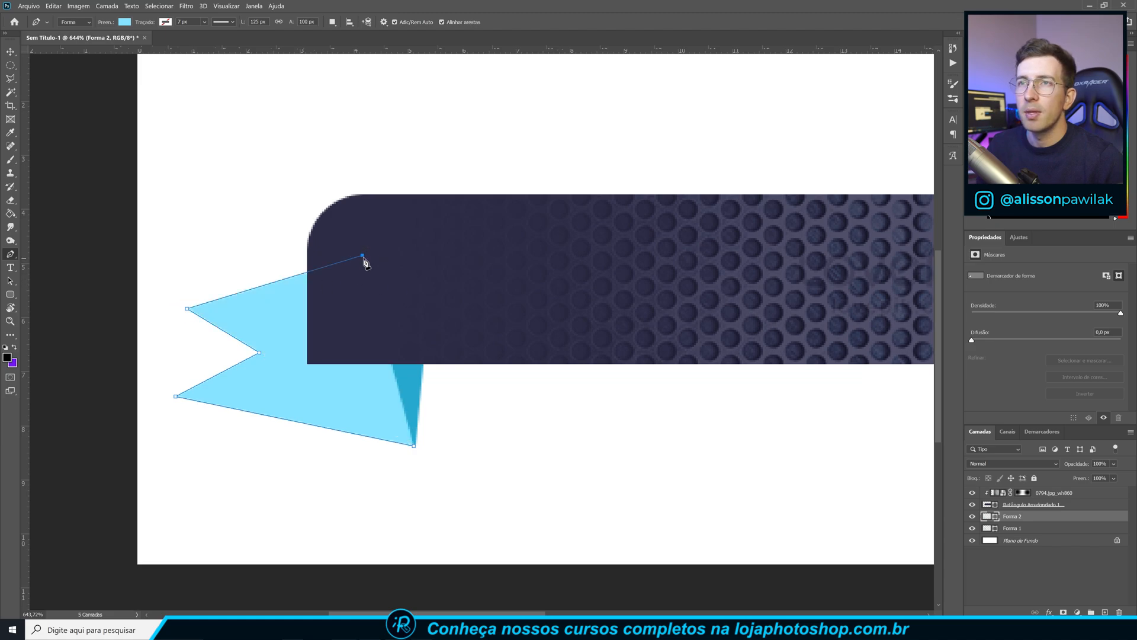
pyautogui.click(414, 445)
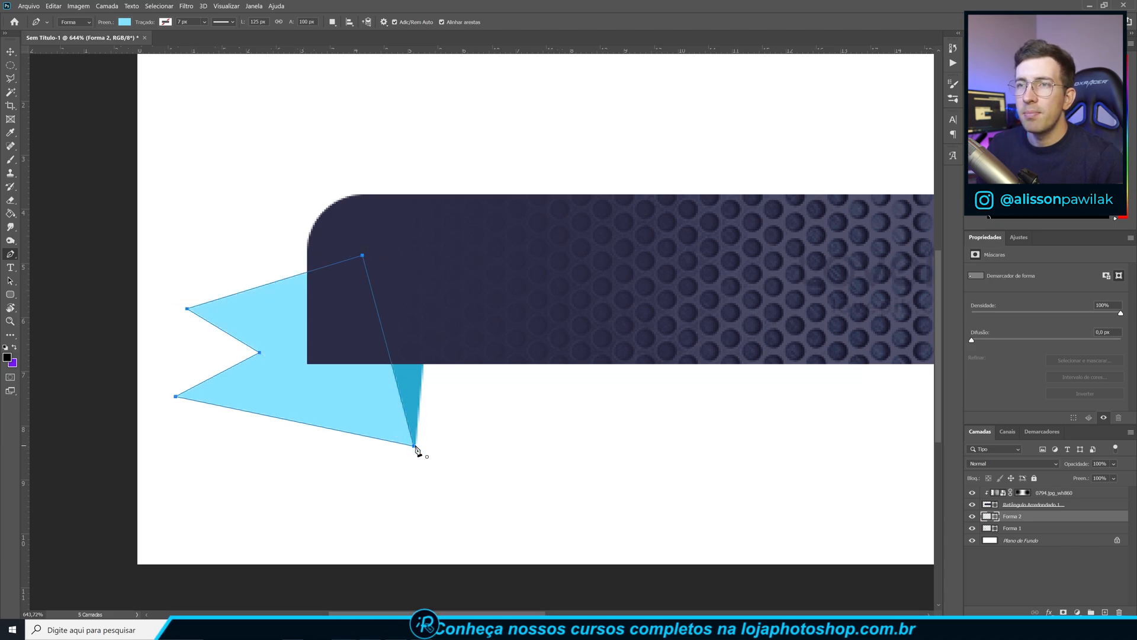
pyautogui.hotkey('ctrl', 'z')
pyautogui.click(417, 299)
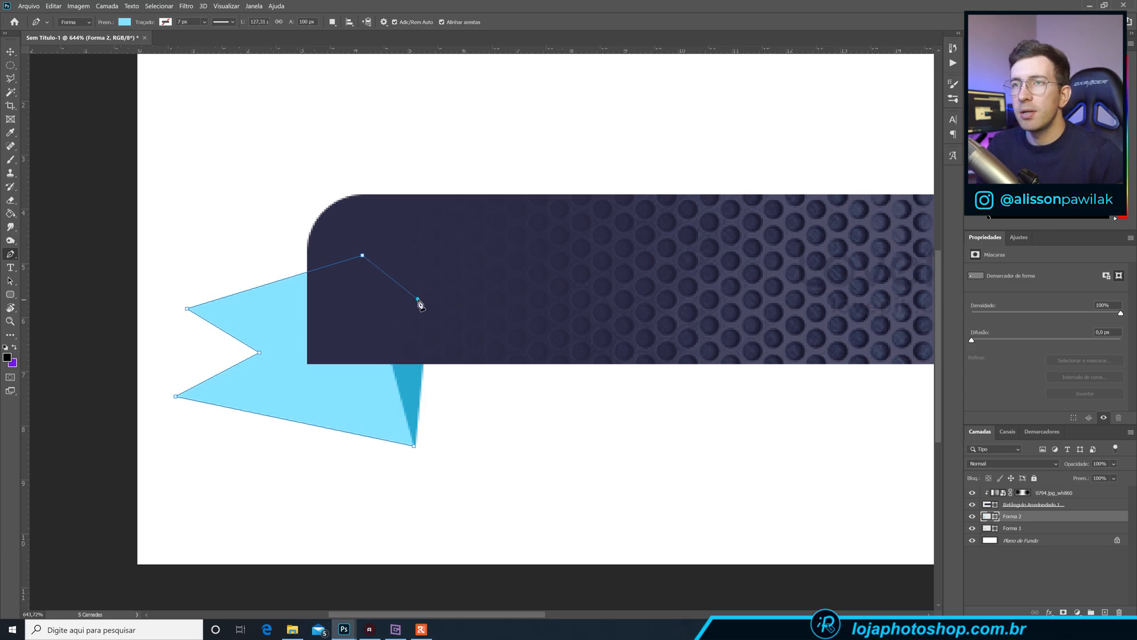
pyautogui.click(415, 446)
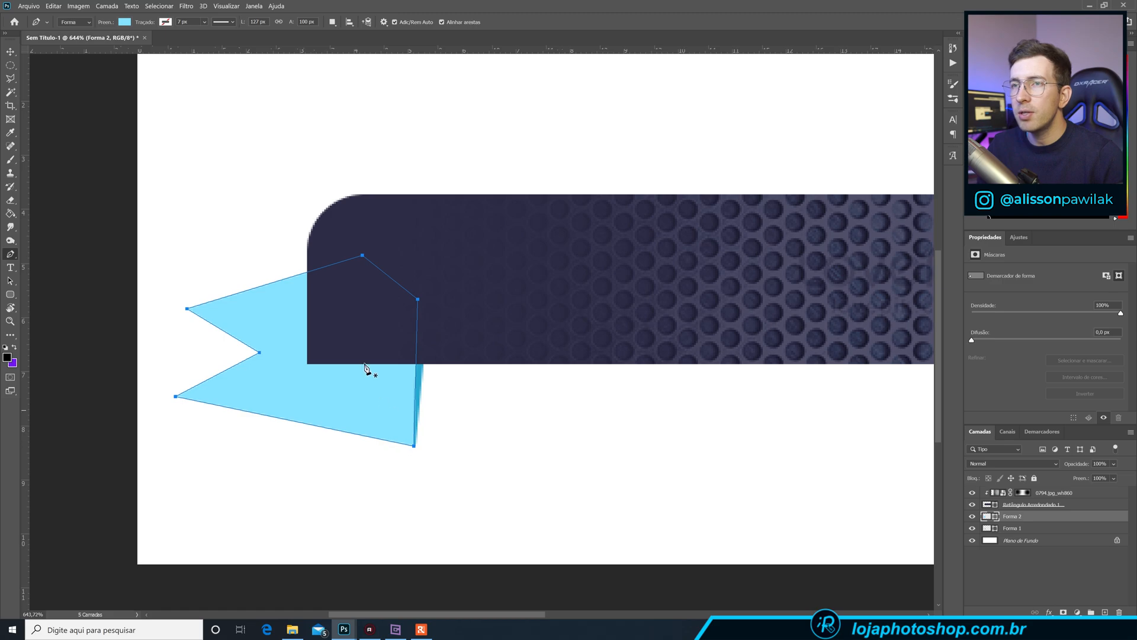
# - Move the ribbon tail layer below the triangle layer and shift the tail's upper outer tip slightly inward and up
pyautogui.moveTo(1021, 522); pyautogui.dragTo(1019, 533)
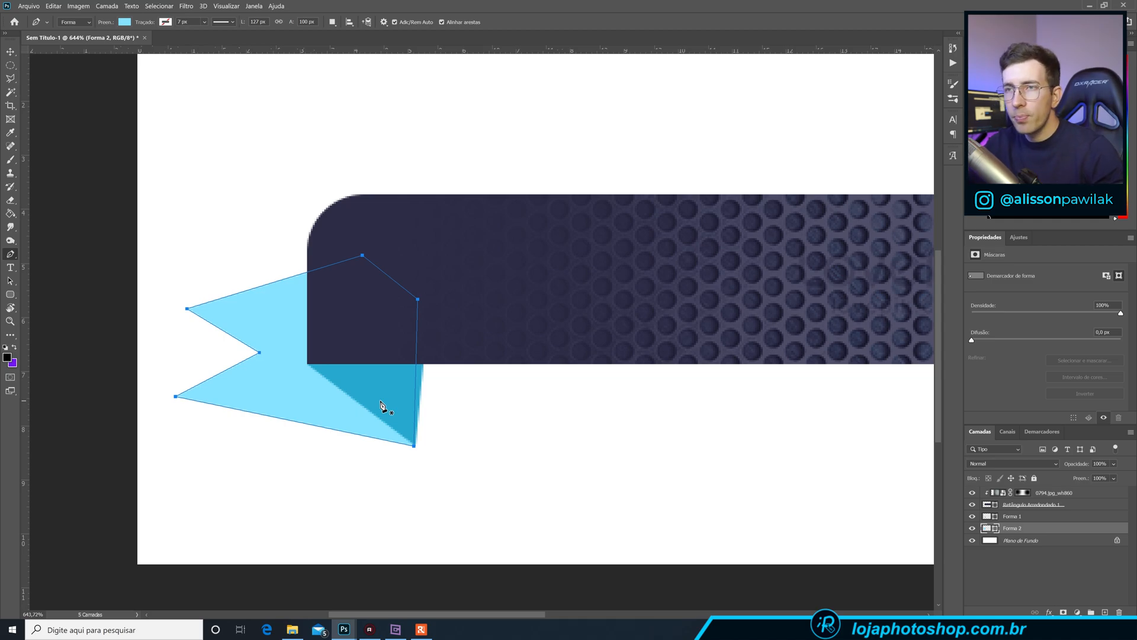
pyautogui.hotkey('ctrl', '-')
pyautogui.hotkey('ctrl', '-')
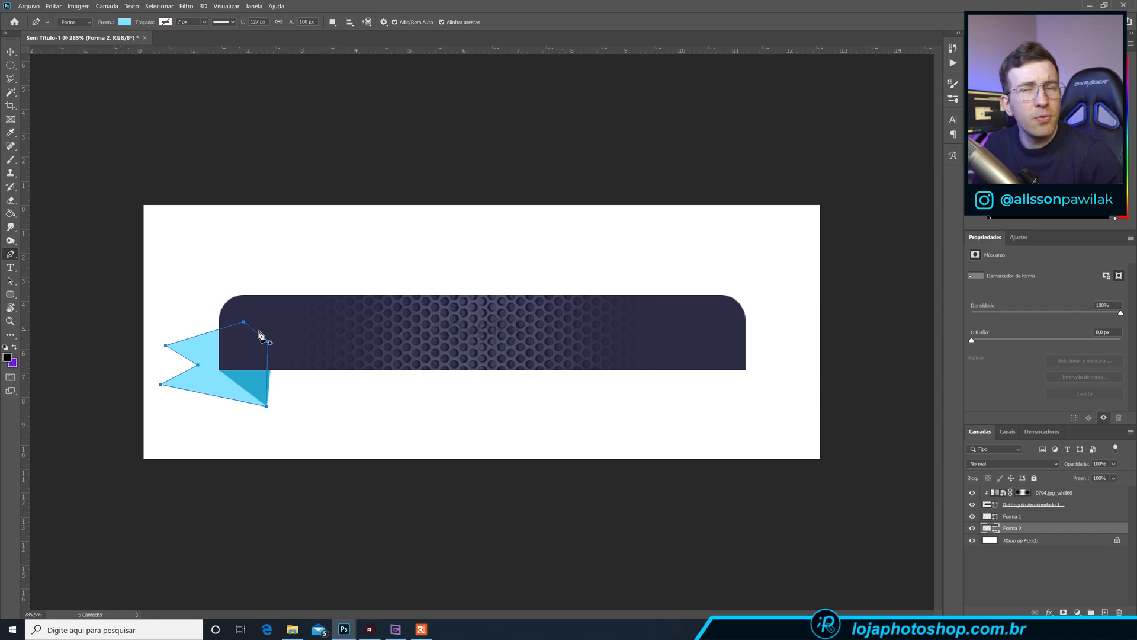
pyautogui.hotkey('ctrl', '+')
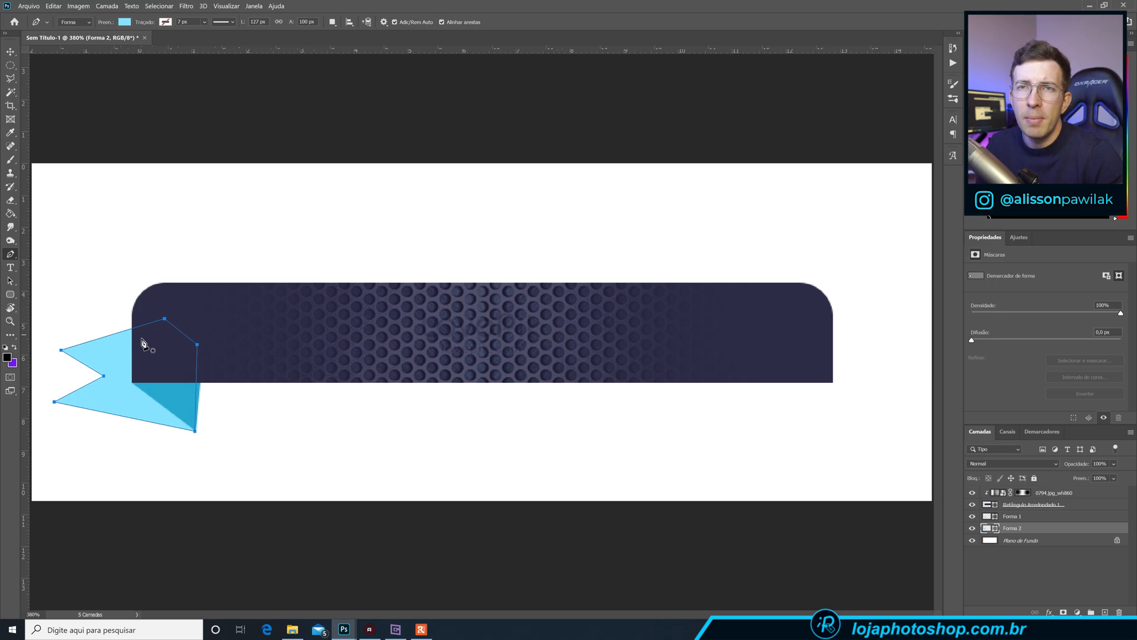
pyautogui.keyDown('ctrl'); pyautogui.click(61, 350); pyautogui.keyUp('ctrl')
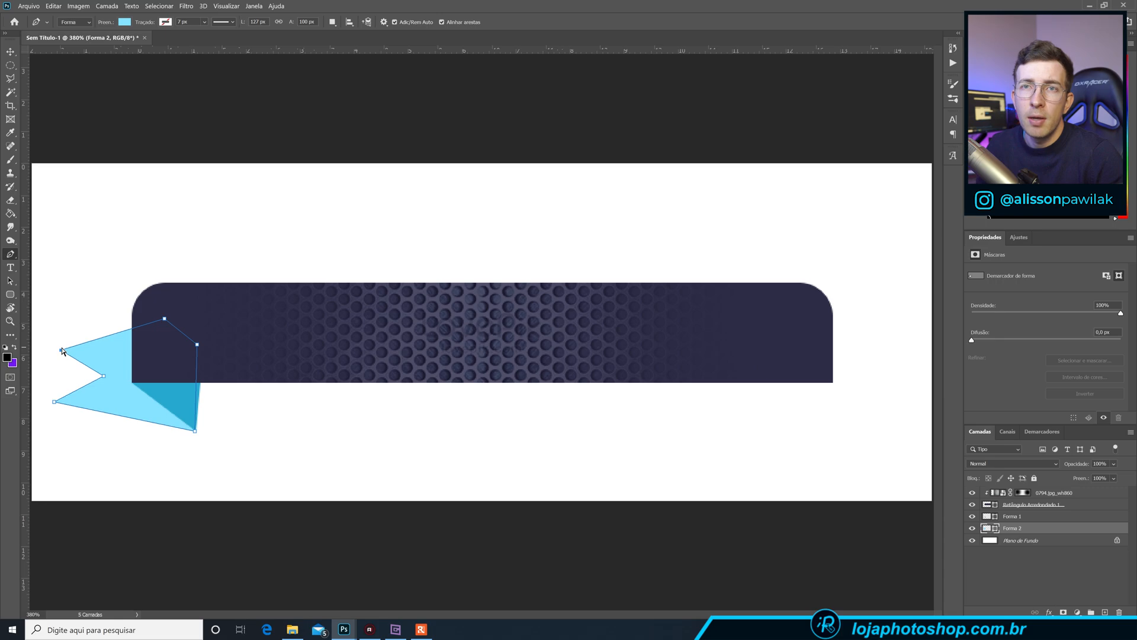
pyautogui.moveTo(61, 351)
pyautogui.mouseDown()
pyautogui.moveTo(79, 325)
pyautogui.moveTo(67, 345)
pyautogui.mouseUp()
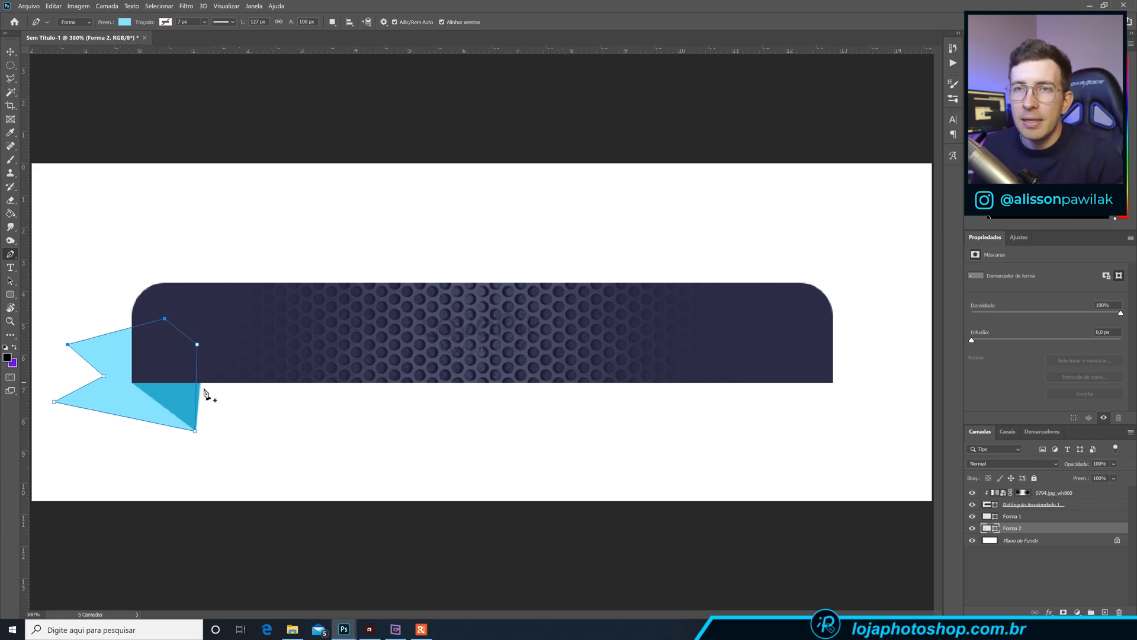
# - Move the triangle's upper-right anchor point inward behind the bar, making the shape about 57 × 51 px
pyautogui.click(1001, 517)
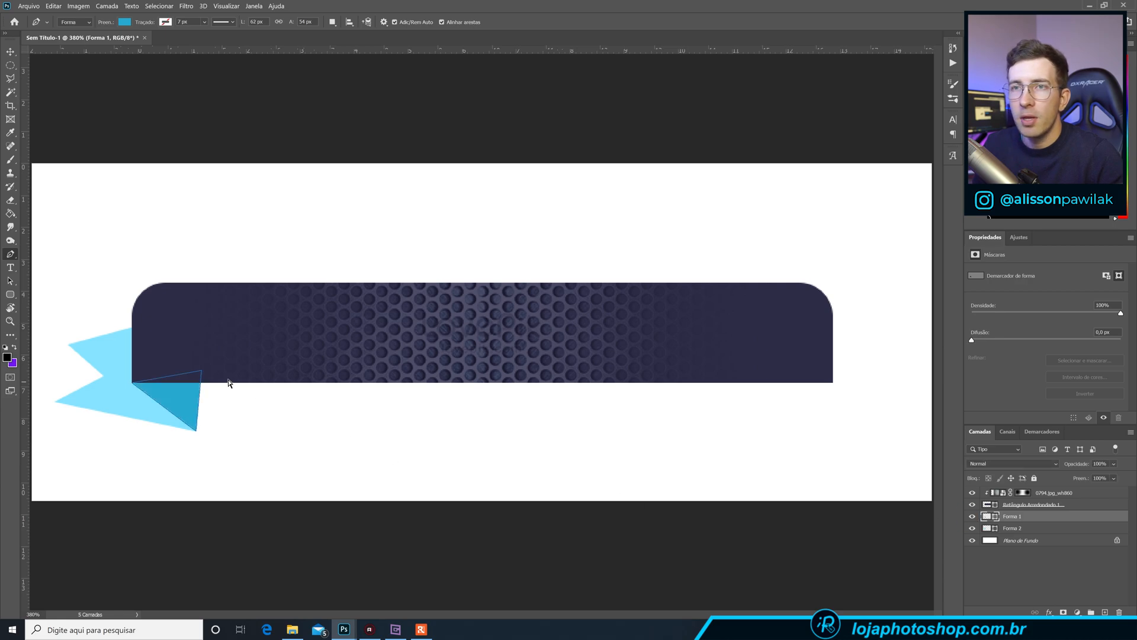
pyautogui.keyDown('ctrl'); pyautogui.click(201, 374); pyautogui.keyUp('ctrl')
pyautogui.moveTo(202, 375)
pyautogui.mouseDown()
pyautogui.moveTo(183, 375)
pyautogui.moveTo(193, 377)
pyautogui.mouseUp()
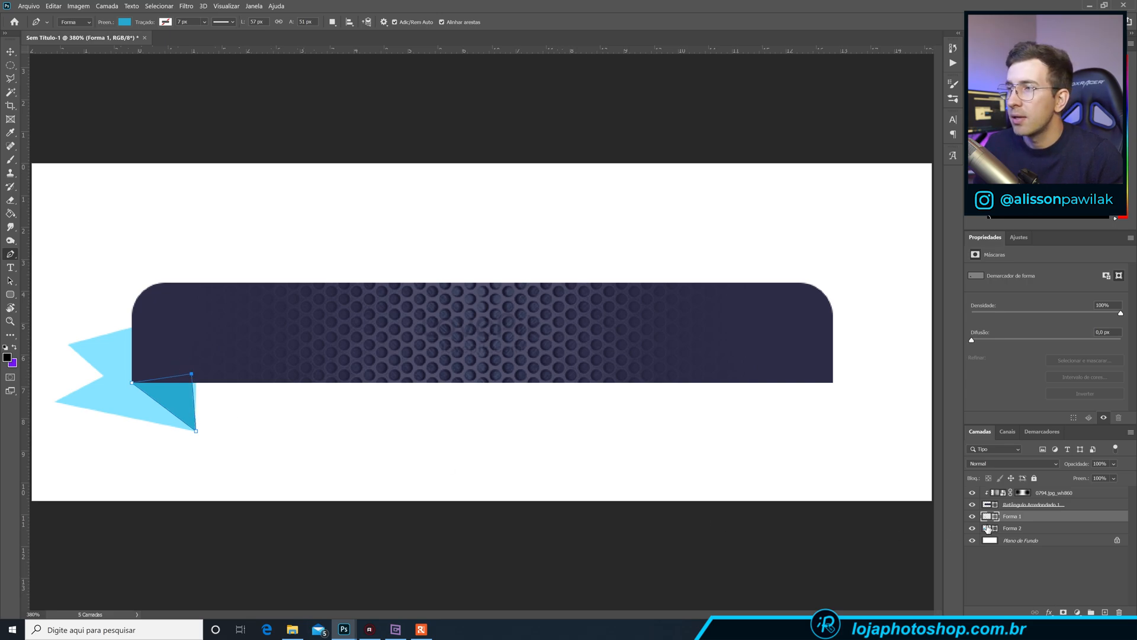
# - Move the ribbon tail's two anchor points behind the bar inward and down, making the shape about 125 × 91 px
pyautogui.click(1015, 528)
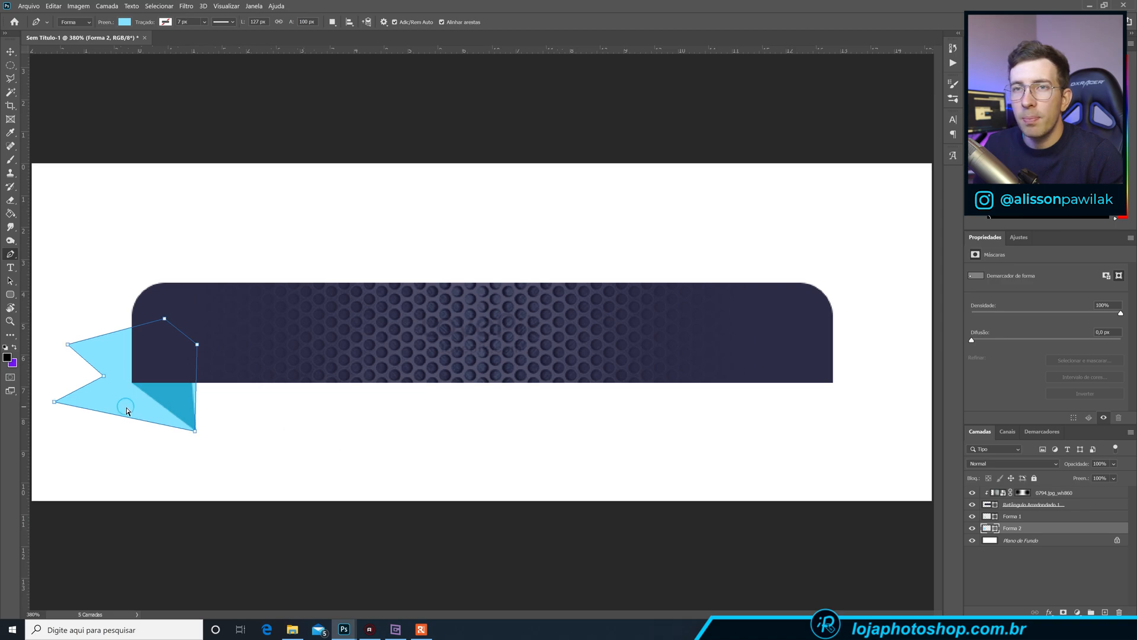
pyautogui.moveTo(198, 349); pyautogui.dragTo(186, 355)
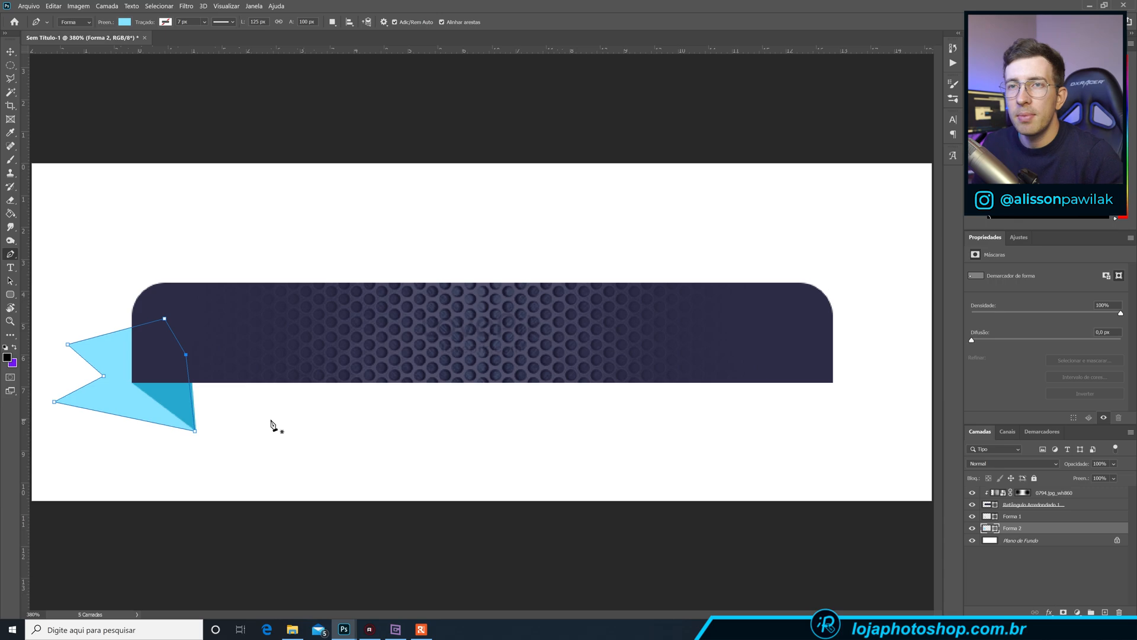
pyautogui.moveTo(164, 318); pyautogui.dragTo(165, 328)
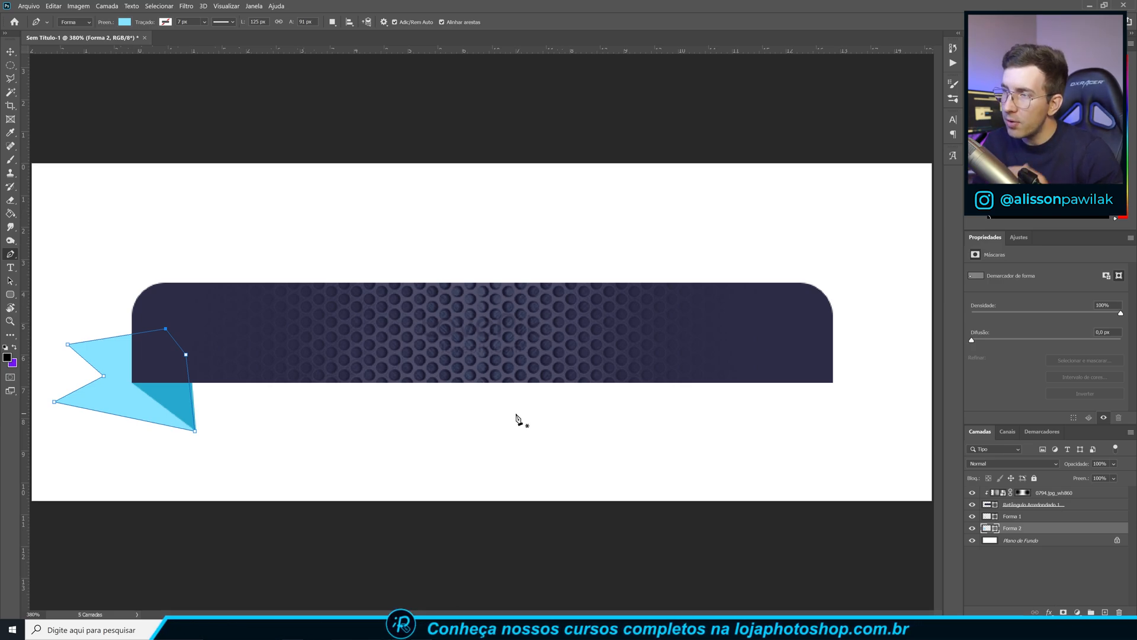
# - Select the dark blue triangle layer and toggle its visibility off and on to check the shape
pyautogui.click(1012, 517)
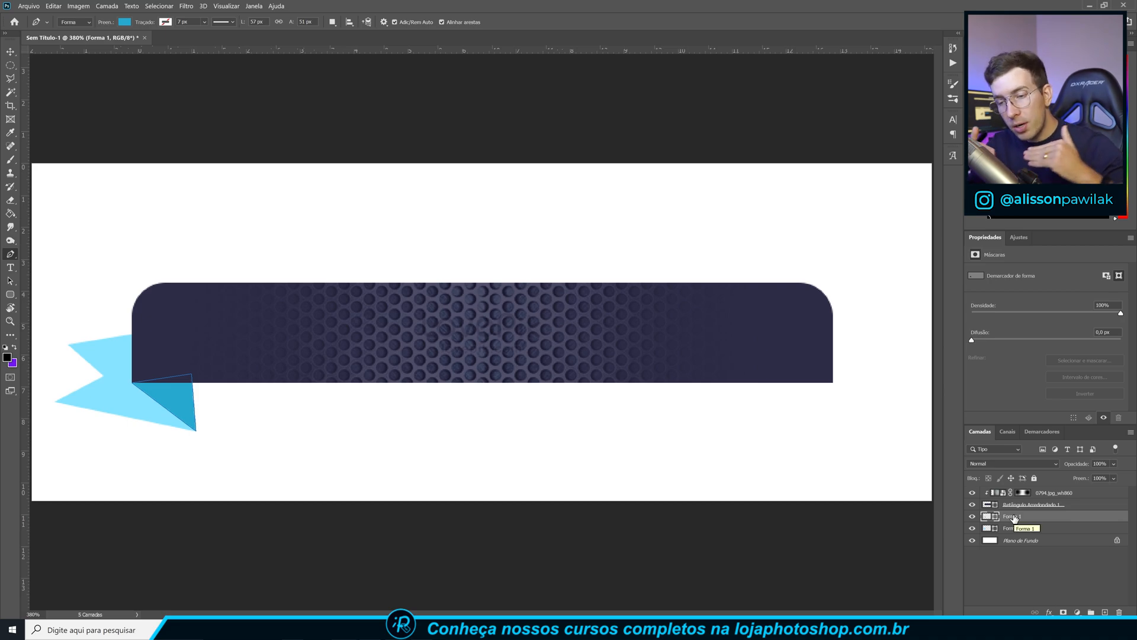
pyautogui.click(971, 517)
pyautogui.click(971, 518)
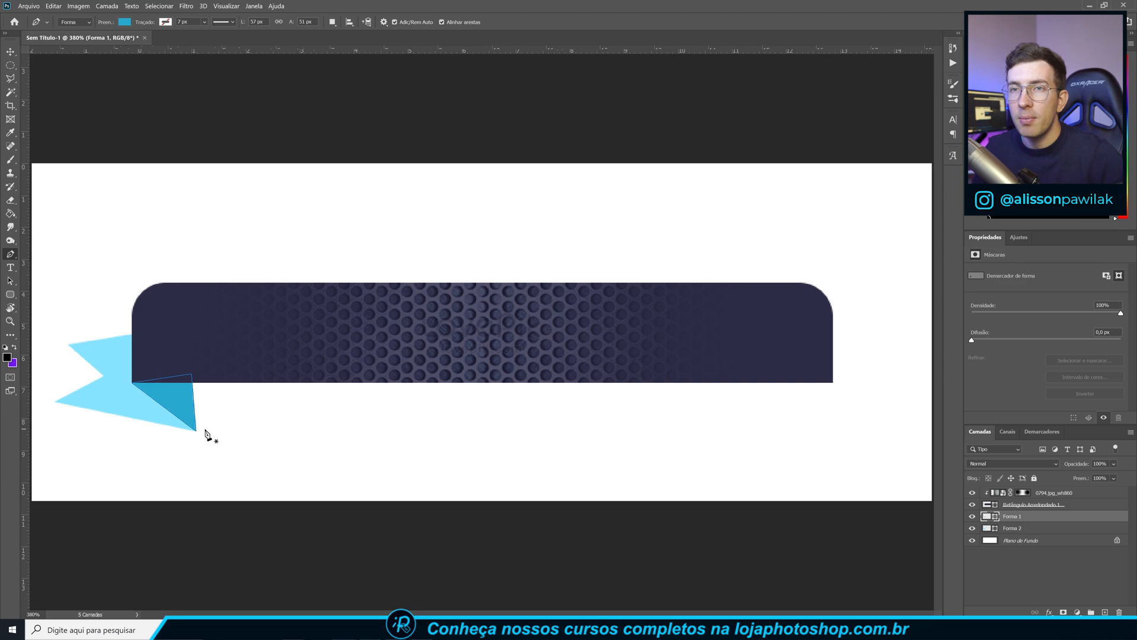
# - Add a new empty layer directly above the dark cyan triangle layer and clip it to the triangle
pyautogui.moveTo(93, 382); pyautogui.dragTo(116, 392)
pyautogui.moveTo(229, 358); pyautogui.dragTo(432, 369)
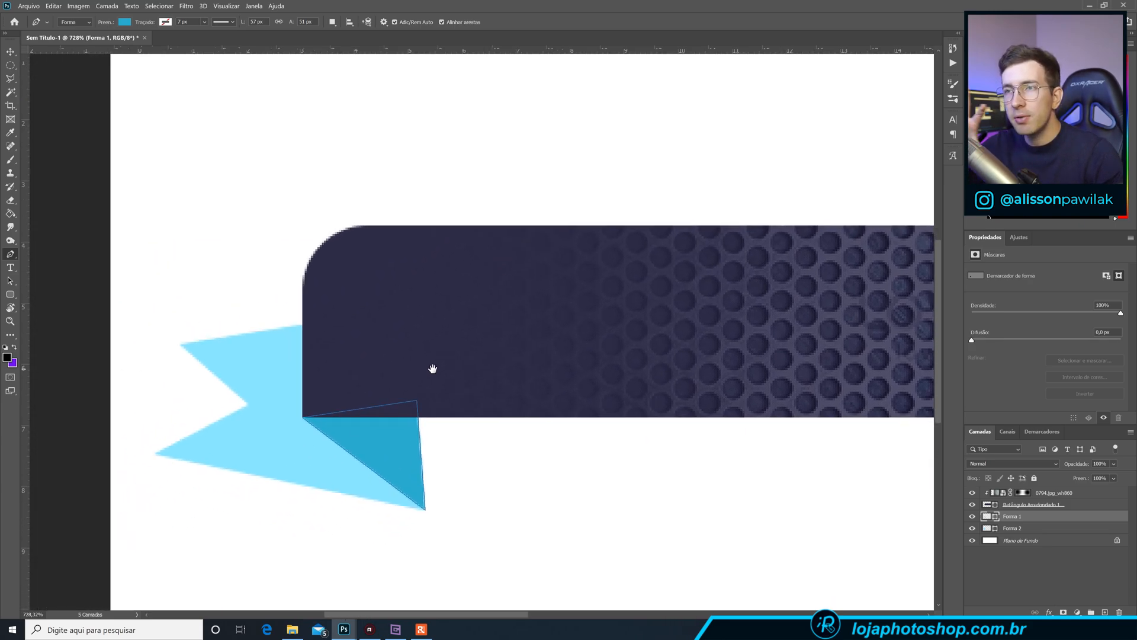
pyautogui.moveTo(460, 373); pyautogui.dragTo(454, 325)
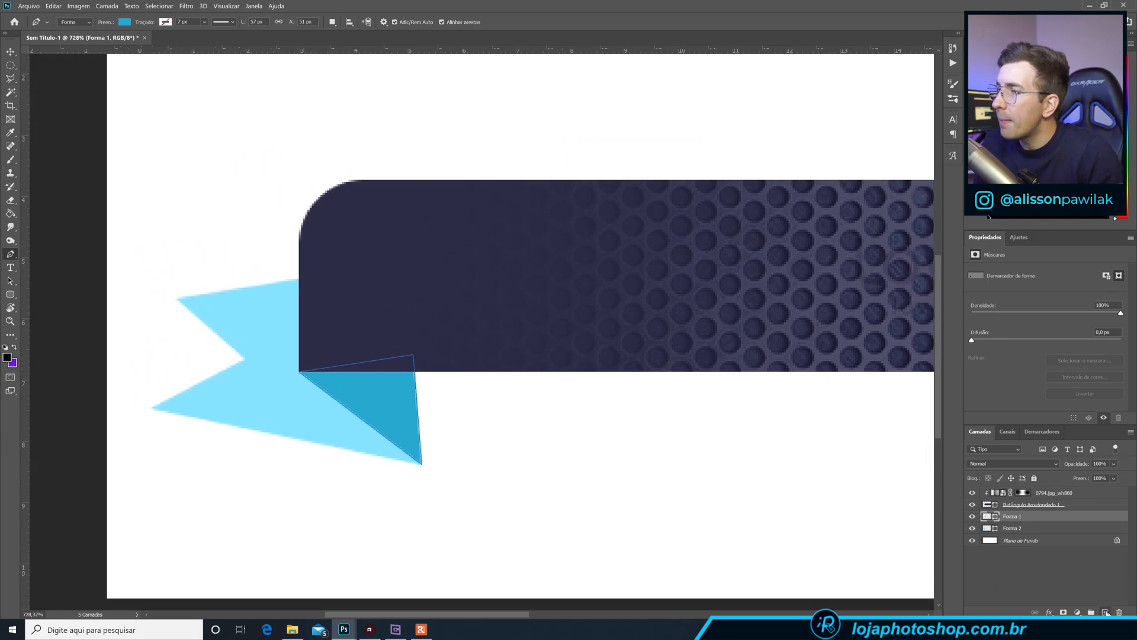
pyautogui.click(1105, 612)
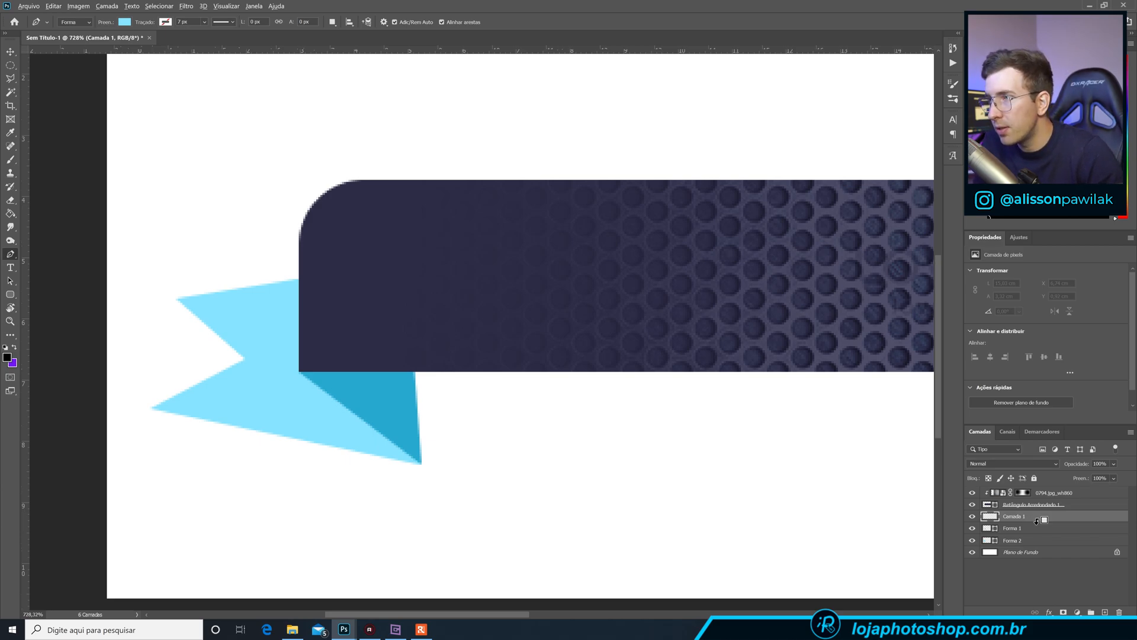
pyautogui.keyDown('alt'); pyautogui.click(1033, 520); pyautogui.keyUp('alt')
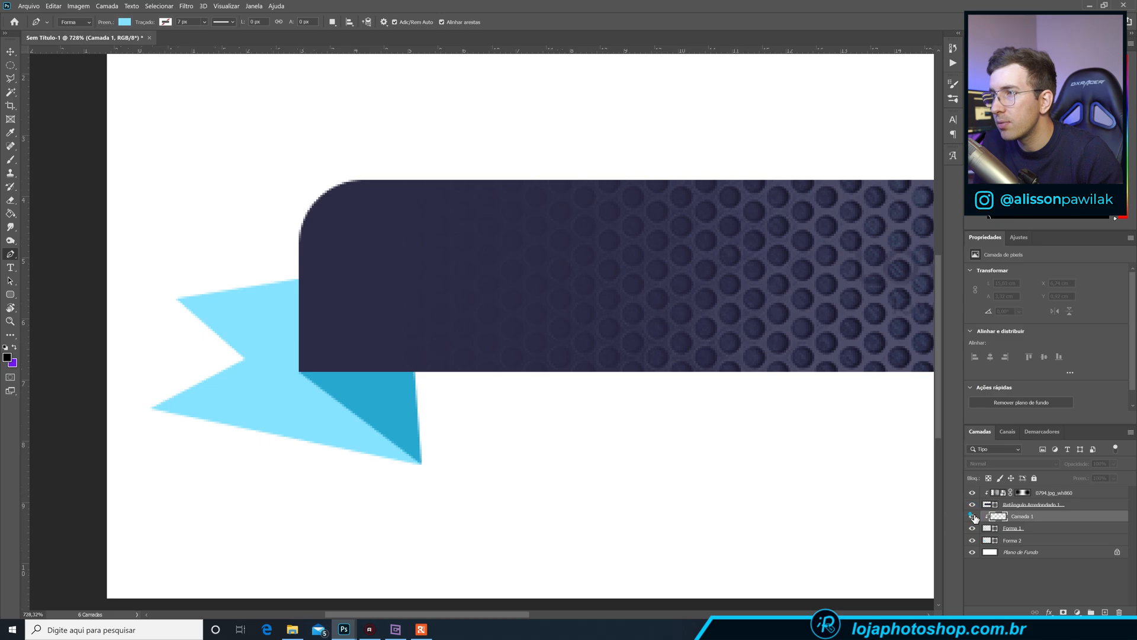
# - Paint a soft black shadow on the triangle just beneath the bar using a 92 px brush with 0% hardness
pyautogui.click(18, 160)
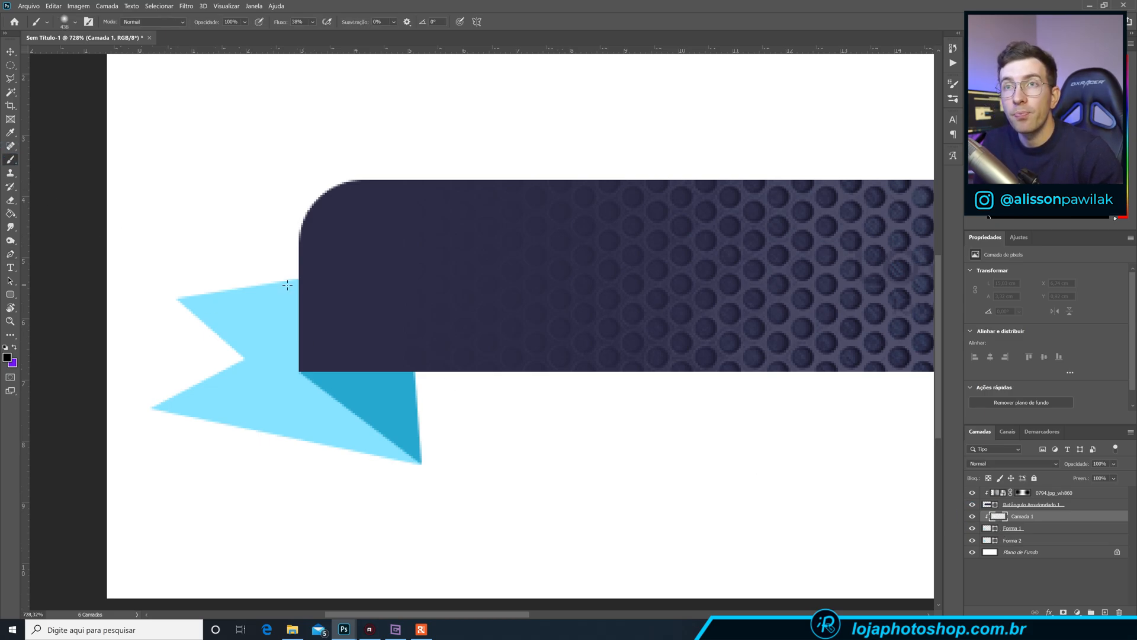
pyautogui.moveTo(538, 336); pyautogui.dragTo(142, 336)
pyautogui.moveTo(430, 336); pyautogui.dragTo(169, 342)
pyautogui.click(409, 299)
pyautogui.click(327, 292)
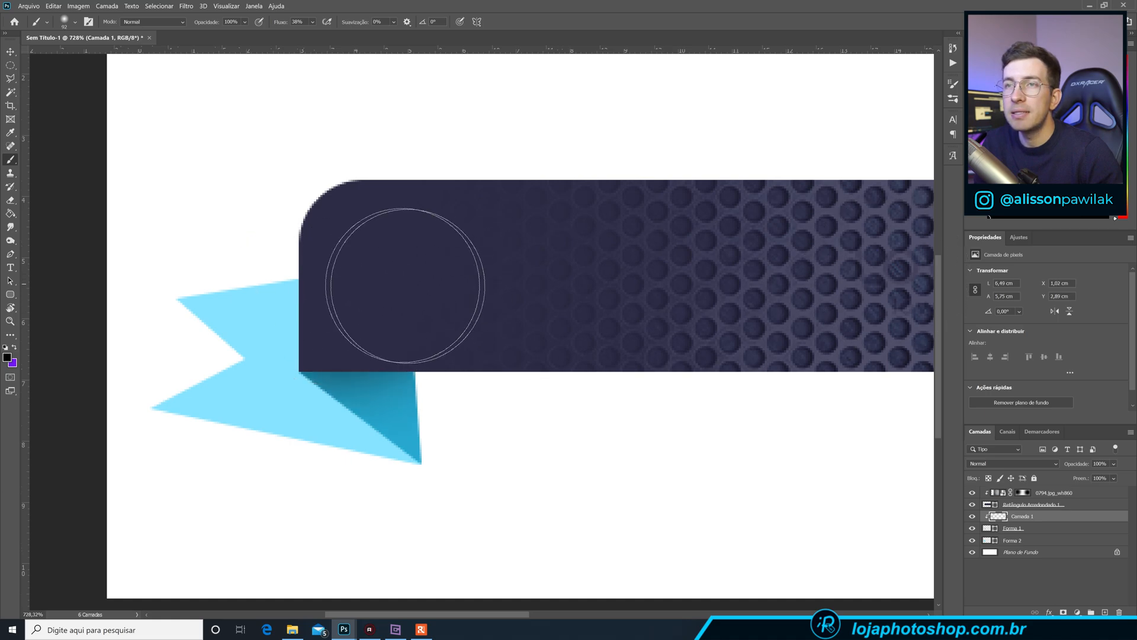
pyautogui.rightClick(485, 255)
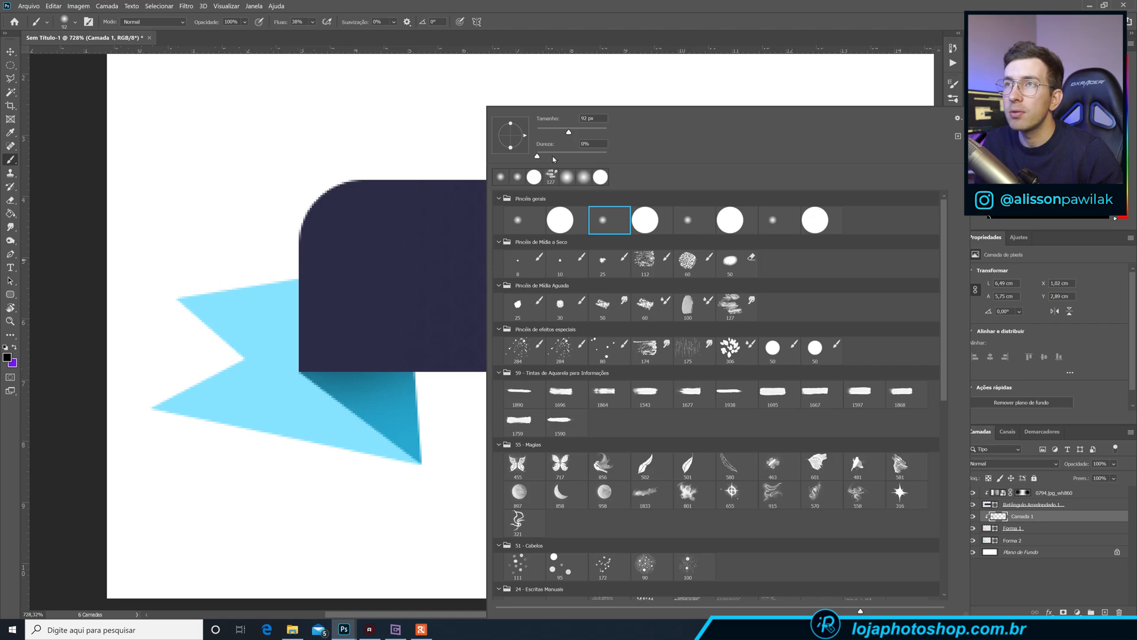
pyautogui.click(567, 4)
pyautogui.click(311, 307)
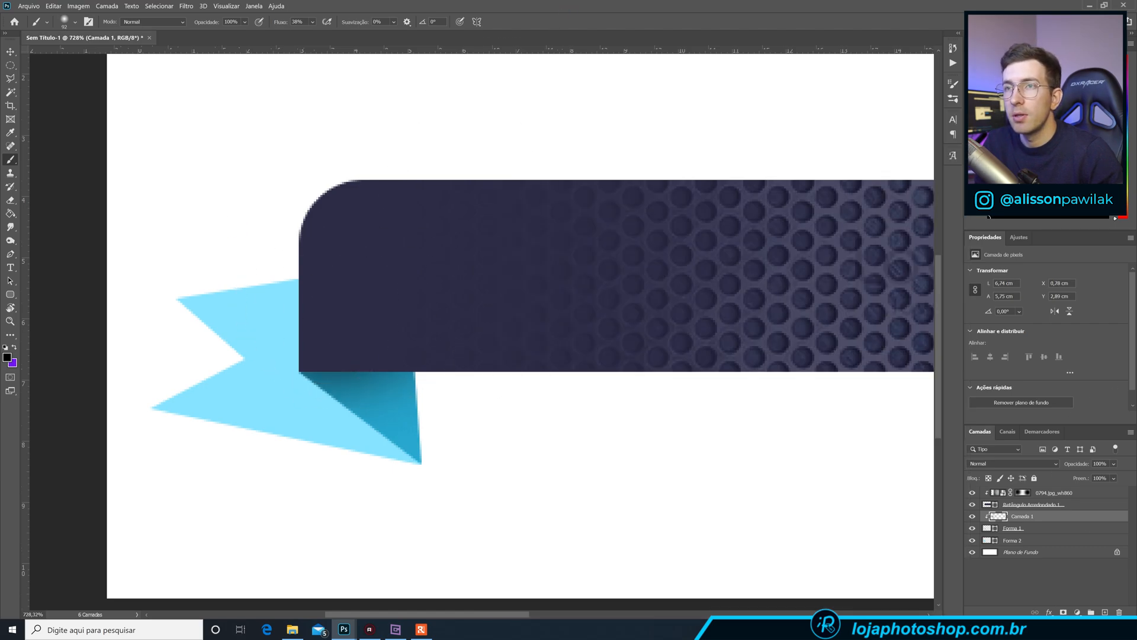
# - Add a new empty layer above the light cyan ribbon tail layer and clip it to the tail
pyautogui.click(1018, 540)
pyautogui.click(972, 540)
pyautogui.click(972, 541)
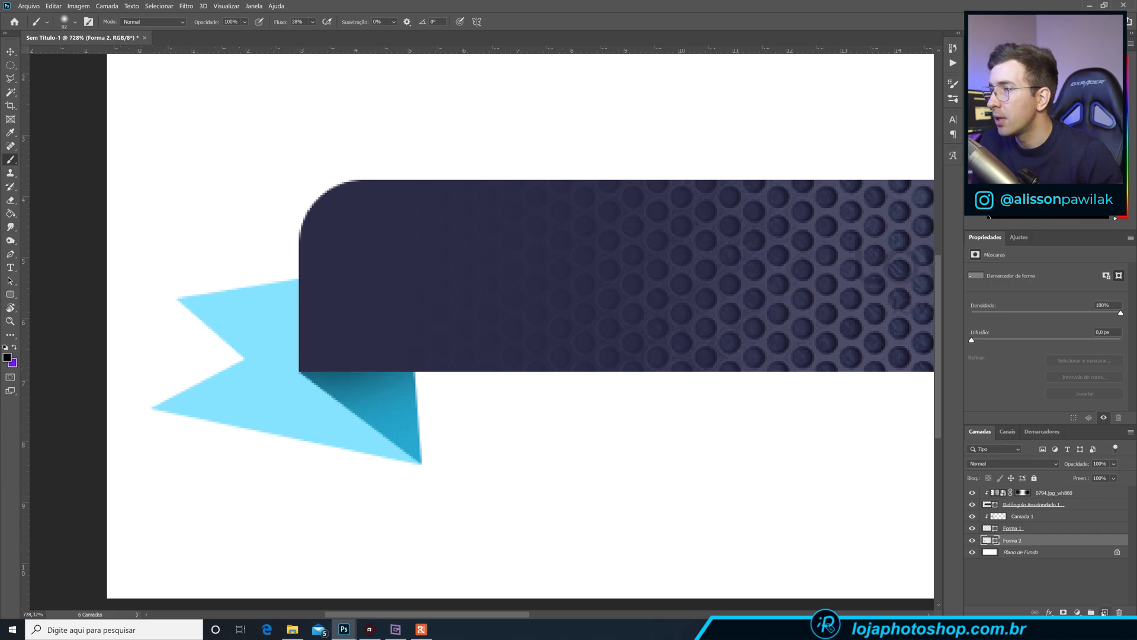
pyautogui.click(1104, 612)
pyautogui.keyDown('alt'); pyautogui.click(1028, 543); pyautogui.keyUp('alt')
# - Paint subtle soft black shading over the lower part of the ribbon tail with a brush enlarged to about 194 px
pyautogui.moveTo(401, 480); pyautogui.dragTo(437, 522)
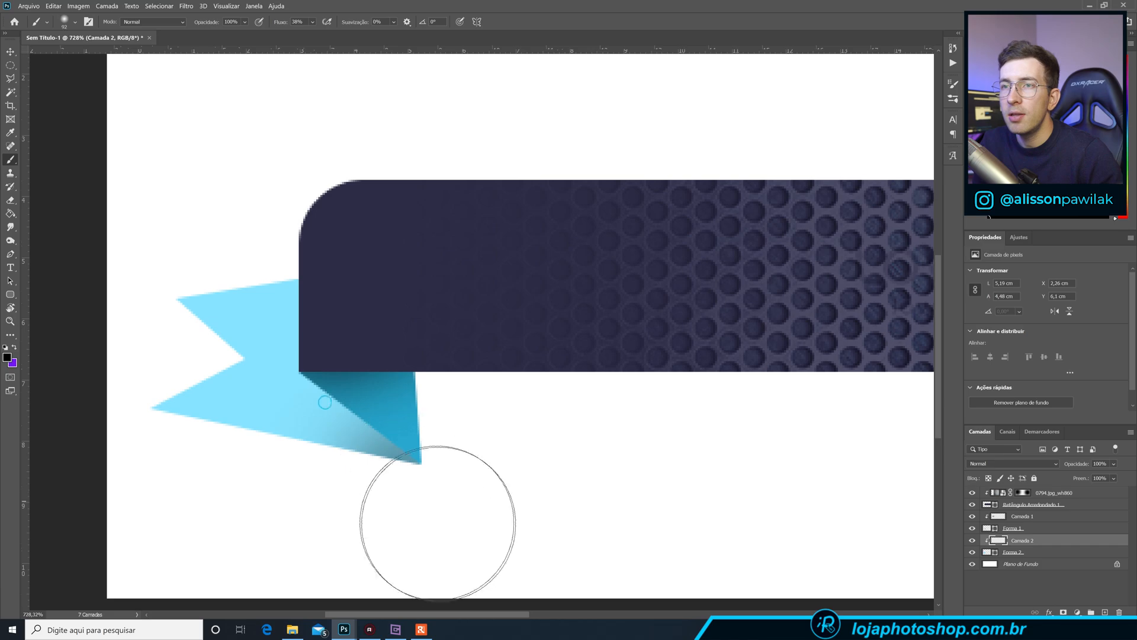
pyautogui.hotkey('ctrl', 'z')
pyautogui.moveTo(460, 402); pyautogui.dragTo(656, 400)
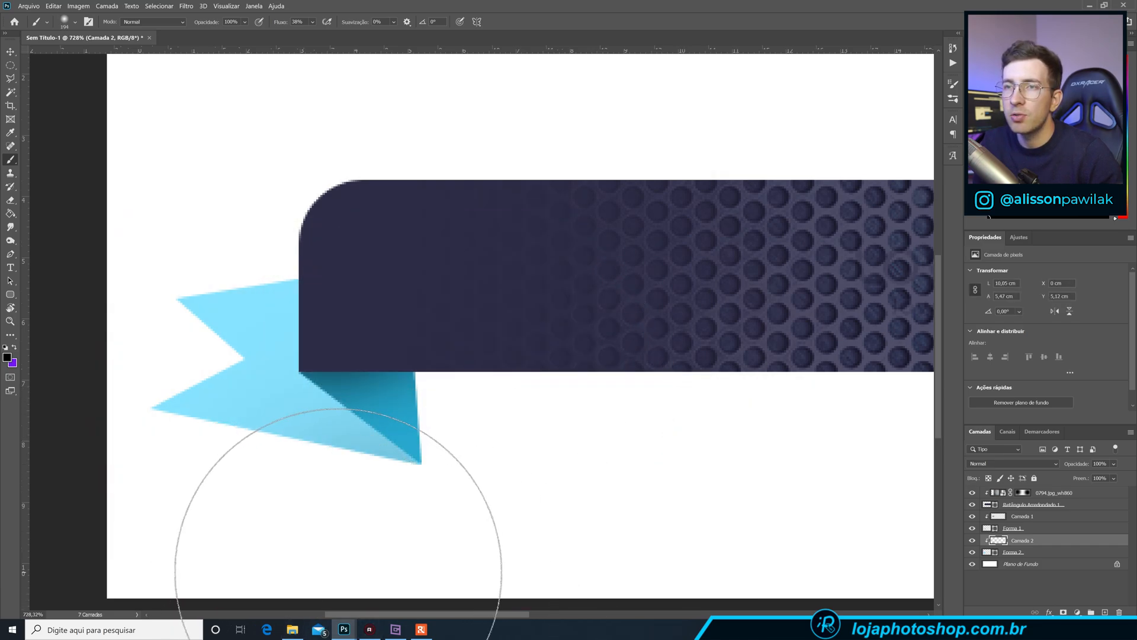
pyautogui.moveTo(335, 593); pyautogui.dragTo(382, 595)
pyautogui.hotkey('ctrl', 'z')
pyautogui.click(512, 546)
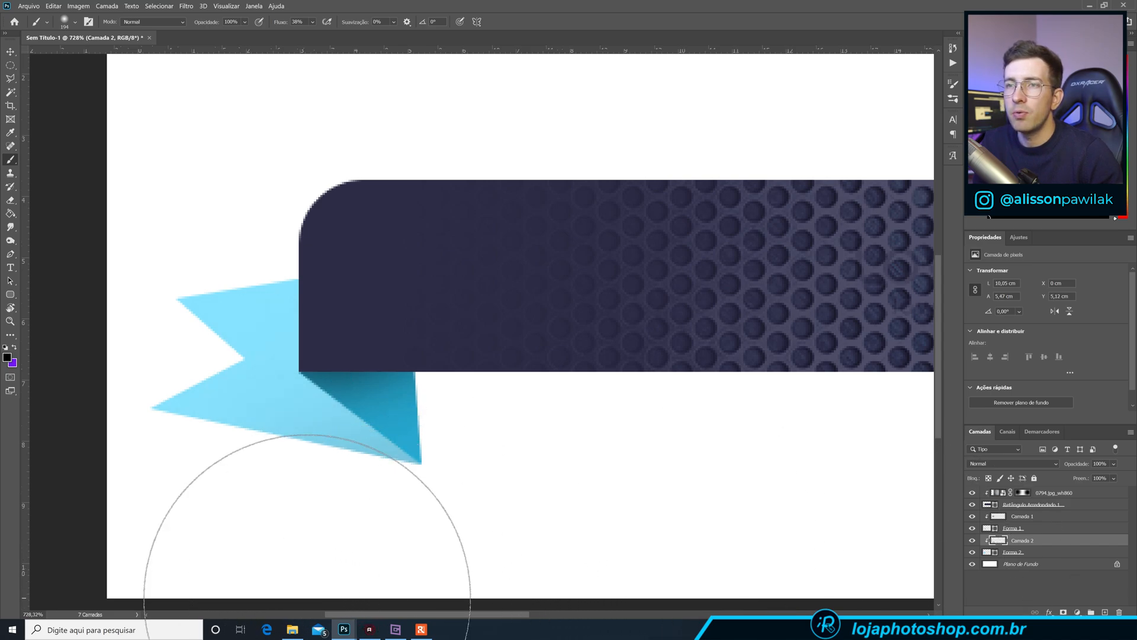
# - Toggle the shading layers and the ribbon tail off and on to compare the ribbon with and without shadows
pyautogui.scroll(-5, 565, 542)
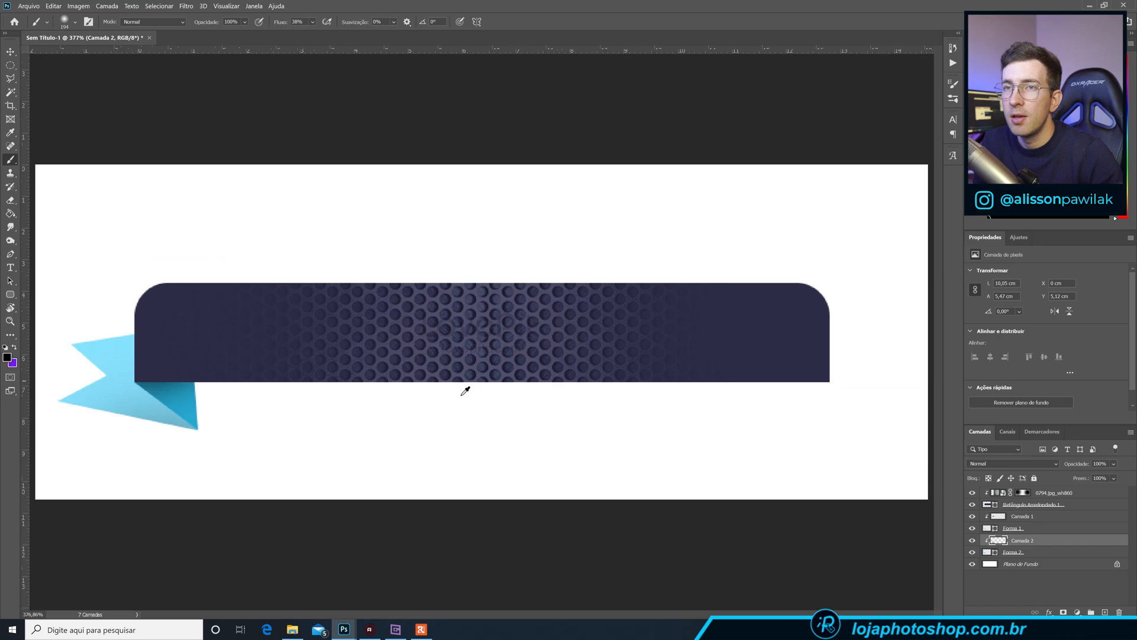
pyautogui.click(972, 517)
pyautogui.click(972, 517)
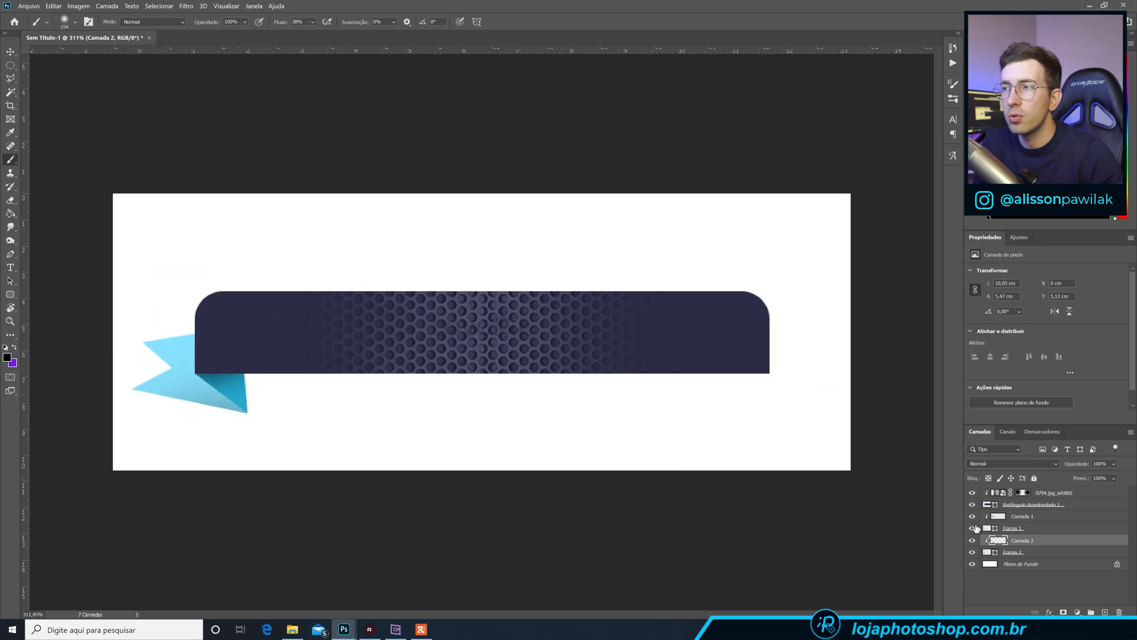
pyautogui.click(972, 553)
pyautogui.click(972, 552)
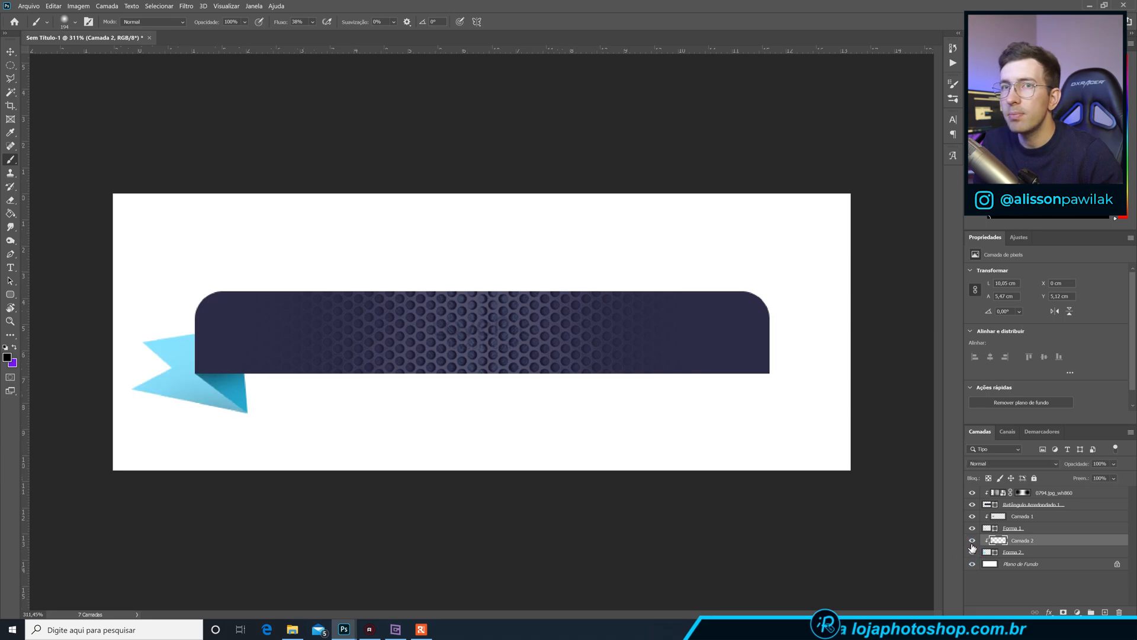
pyautogui.click(972, 540)
pyautogui.click(972, 540)
pyautogui.scroll(-2, 479, 472)
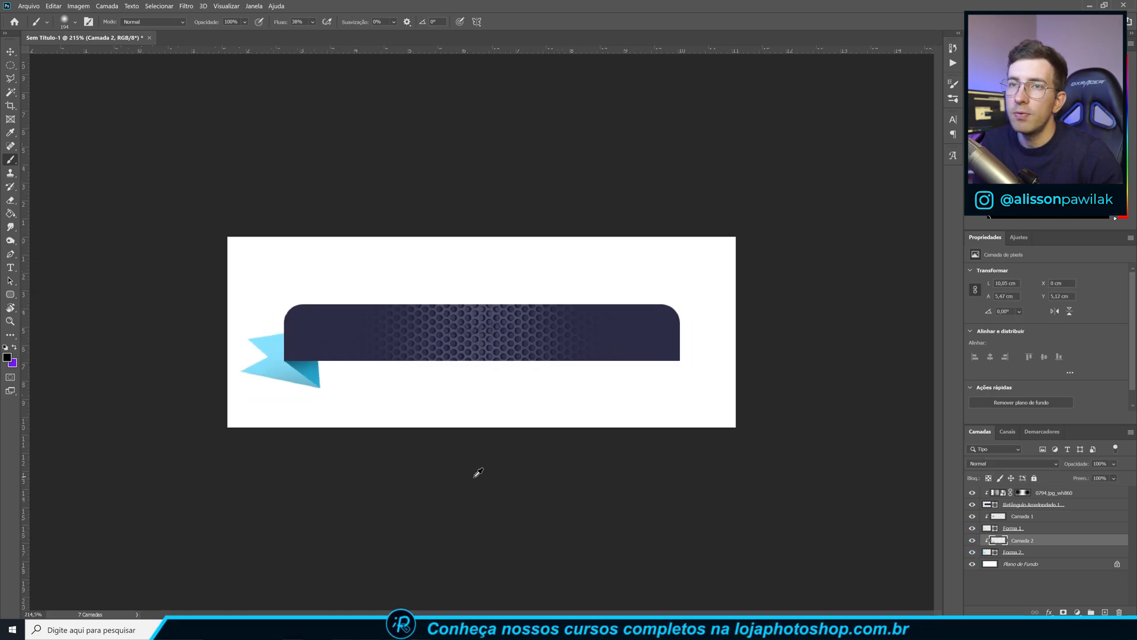
pyautogui.scroll(2, 326, 326)
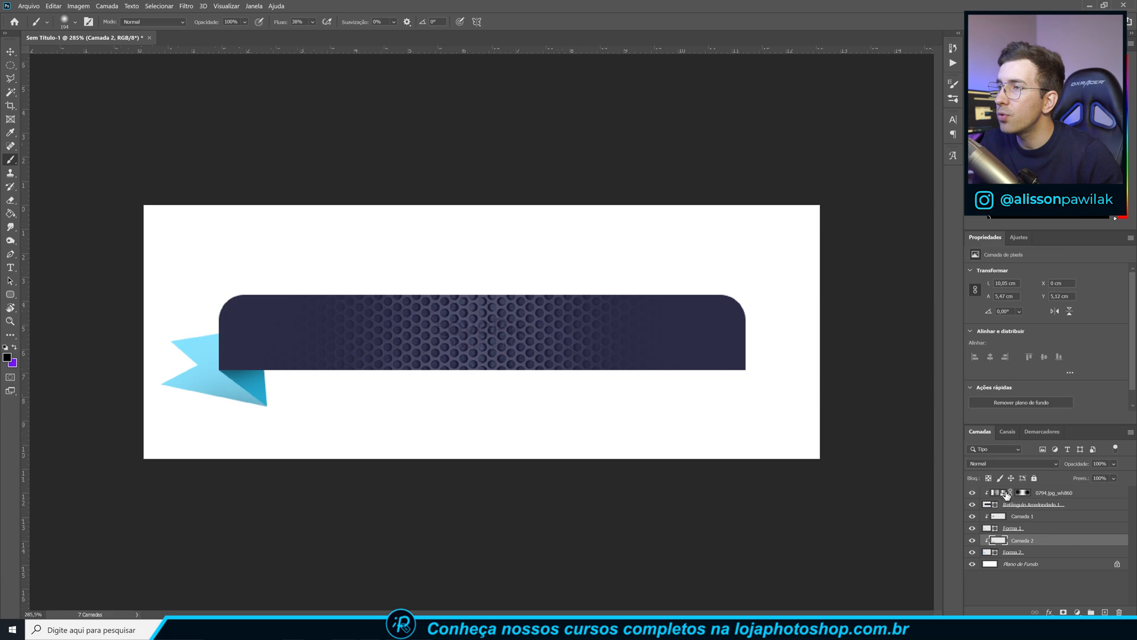
# - Try the Superexposição de Cores blend mode on both shading layers and toggle the triangle's shading to compare
pyautogui.click(1010, 468)
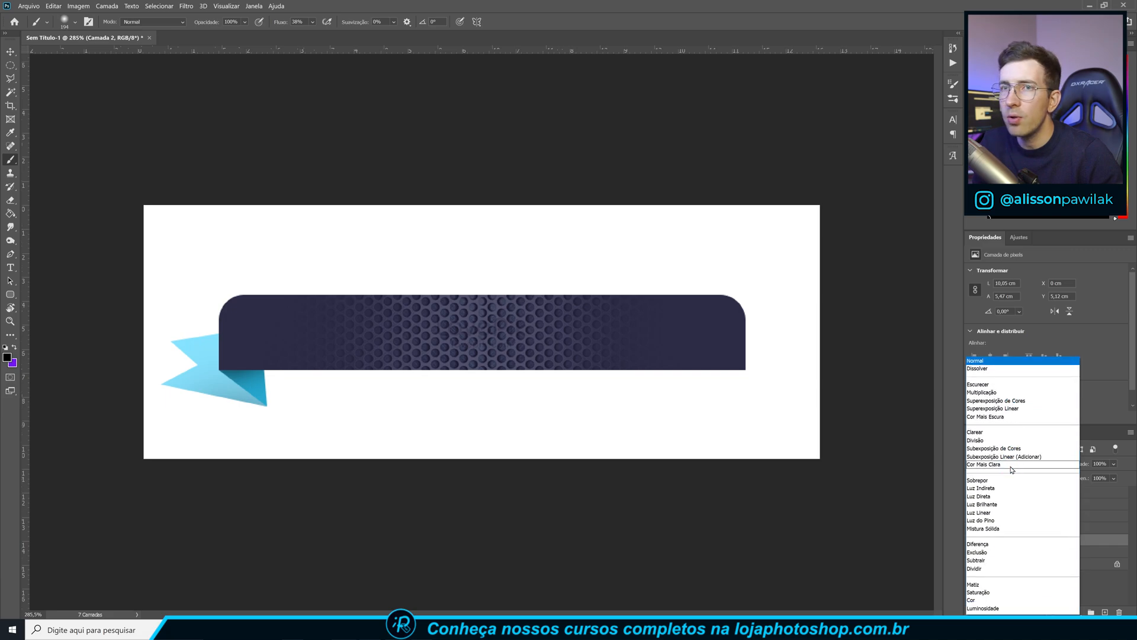
pyautogui.click(1007, 402)
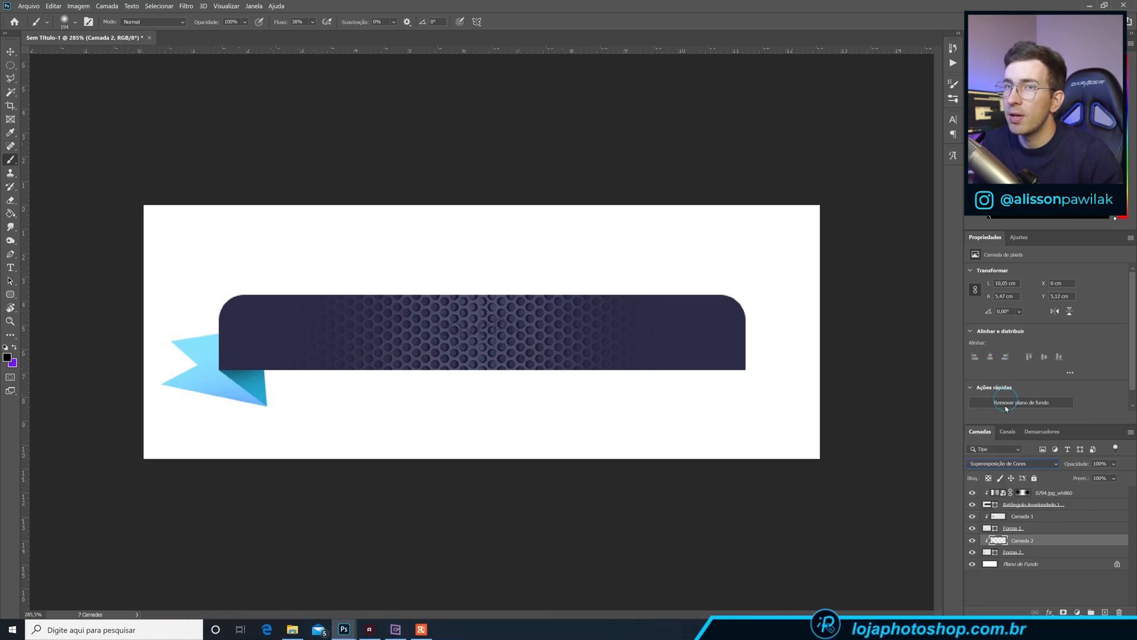
pyautogui.click(1029, 518)
pyautogui.click(1034, 465)
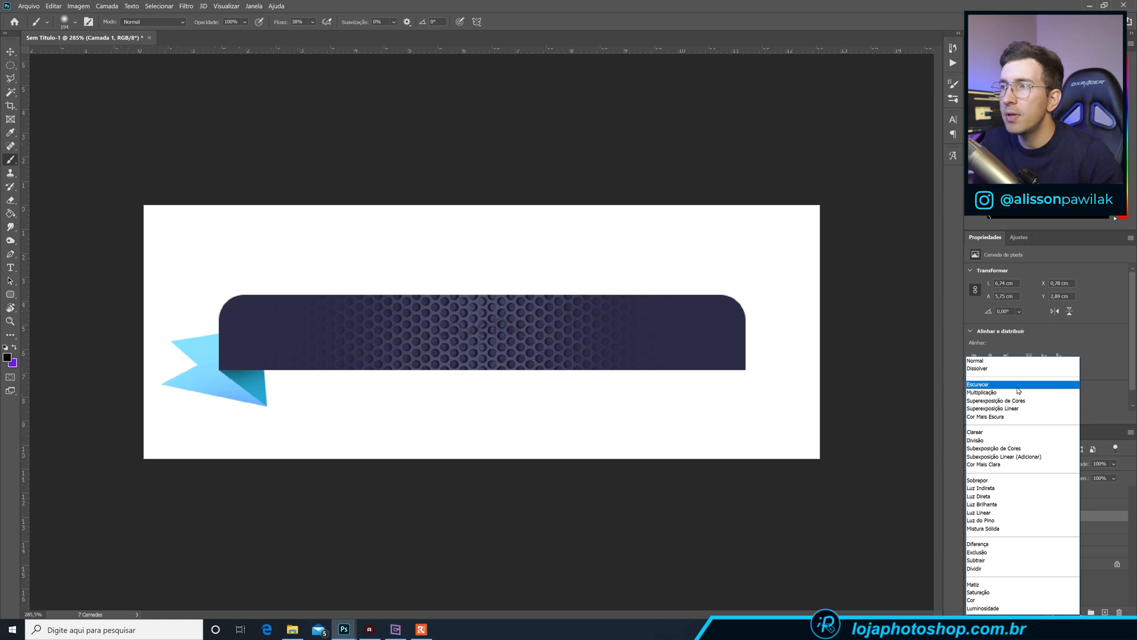
pyautogui.click(1016, 399)
pyautogui.click(972, 516)
pyautogui.click(972, 516)
# - Return both shading layers, Camada 1 and Camada 2, to the Normal blend mode
pyautogui.click(1010, 464)
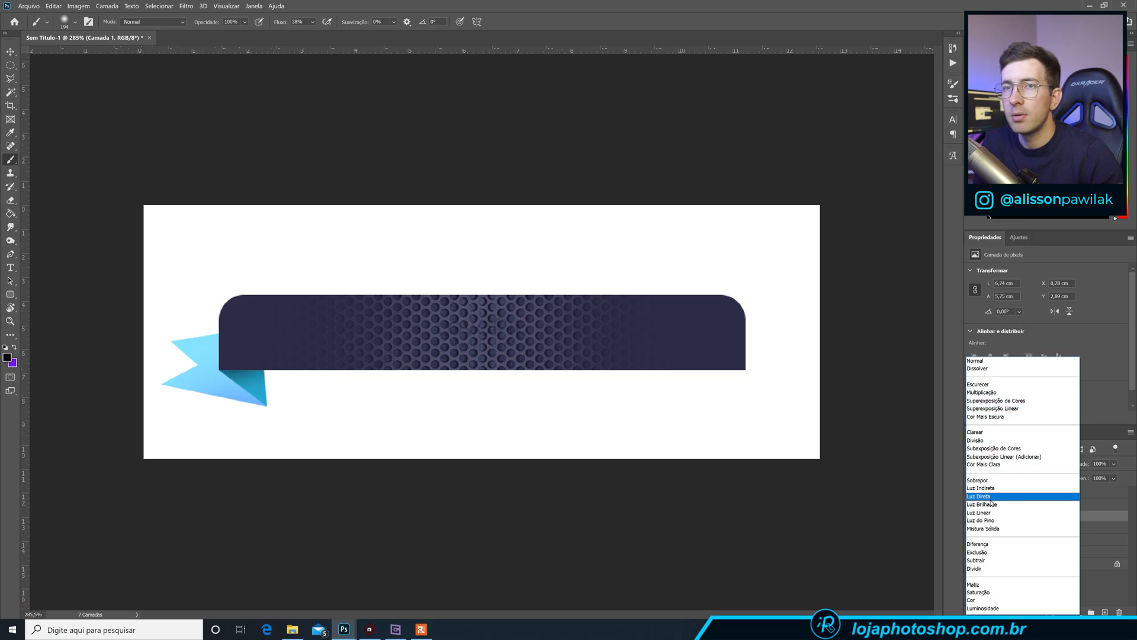
pyautogui.click(977, 360)
pyautogui.click(1030, 541)
pyautogui.click(1010, 464)
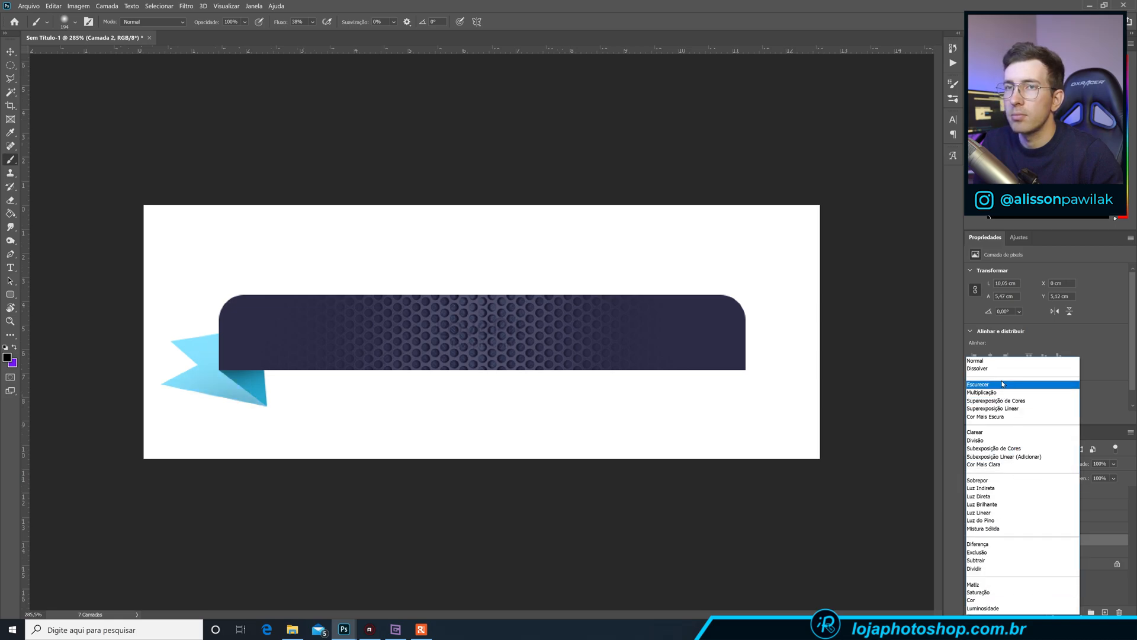
pyautogui.click(1001, 361)
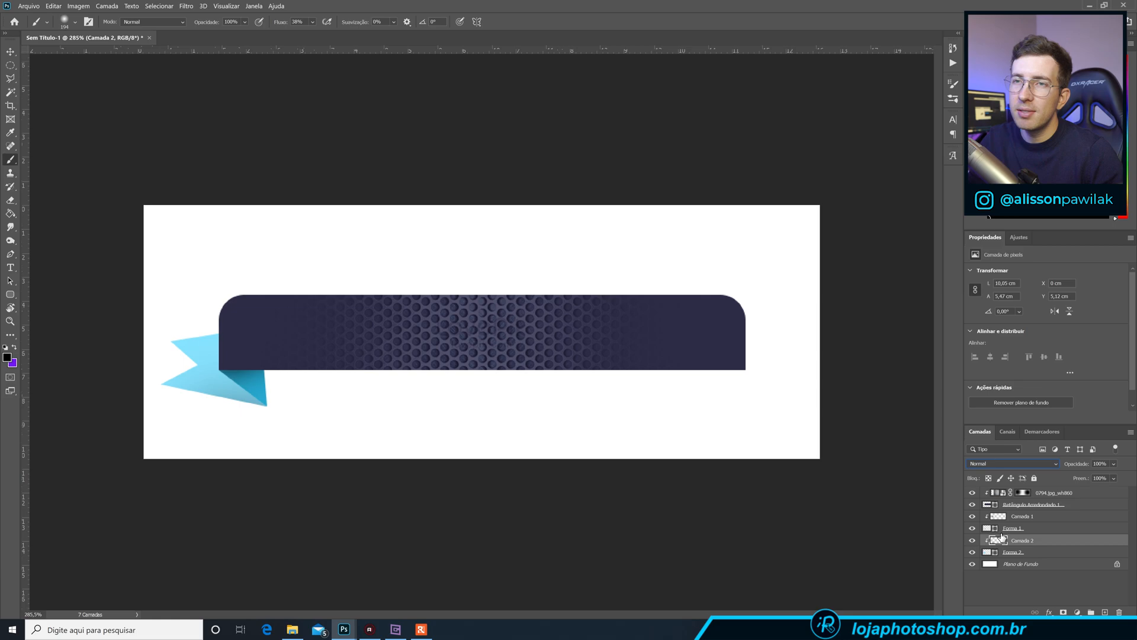
# - Toggle the visibility of the rounded bar and its texture layer to identify the layers that form the bar
pyautogui.click(1041, 564)
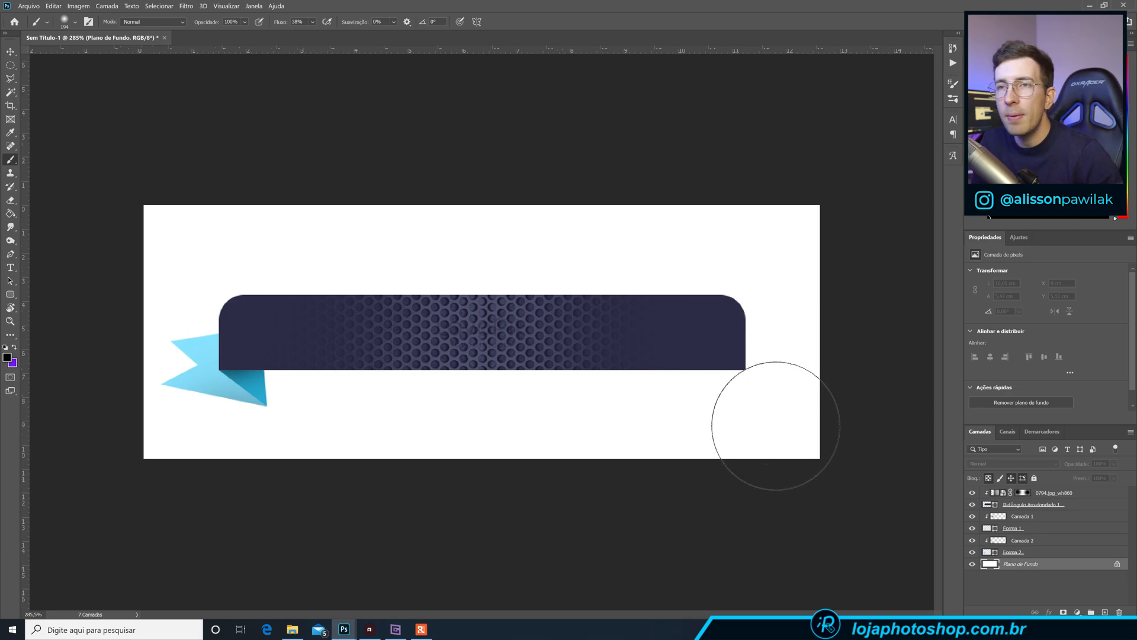
pyautogui.click(1035, 509)
pyautogui.click(971, 504)
pyautogui.click(972, 504)
pyautogui.click(972, 492)
pyautogui.click(972, 492)
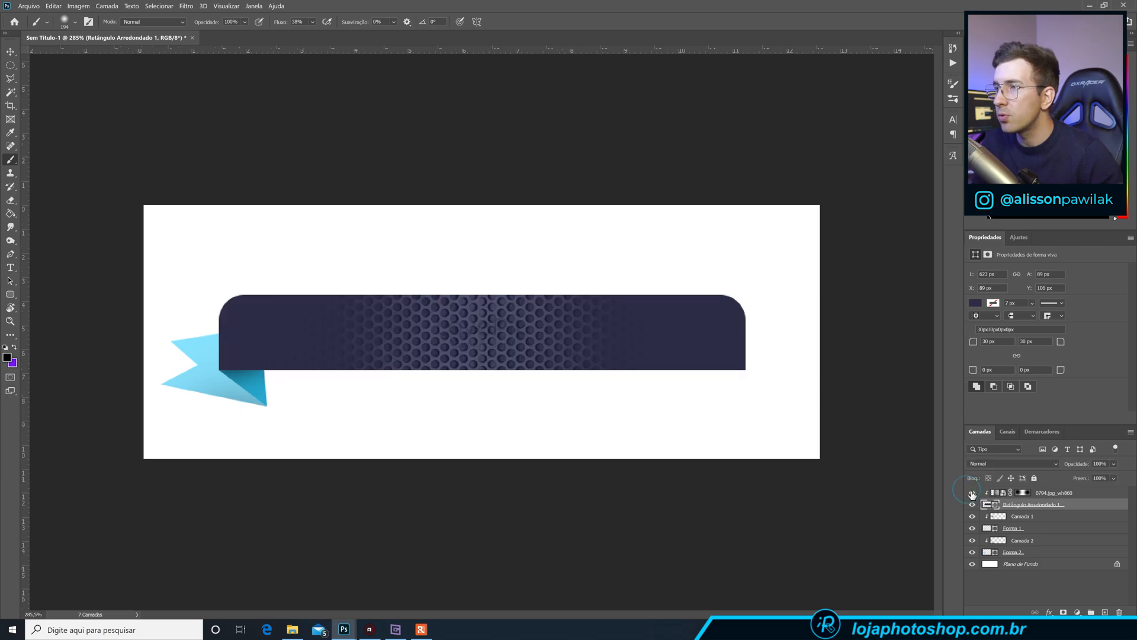
# - Group the triangle, the ribbon tail and their two shading layers, and name the group LADO ESQ
pyautogui.click(1024, 519)
pyautogui.keyDown('ctrl'); pyautogui.click(1030, 528); pyautogui.keyUp('ctrl')
pyautogui.keyDown('ctrl'); pyautogui.click(1036, 541); pyautogui.keyUp('ctrl')
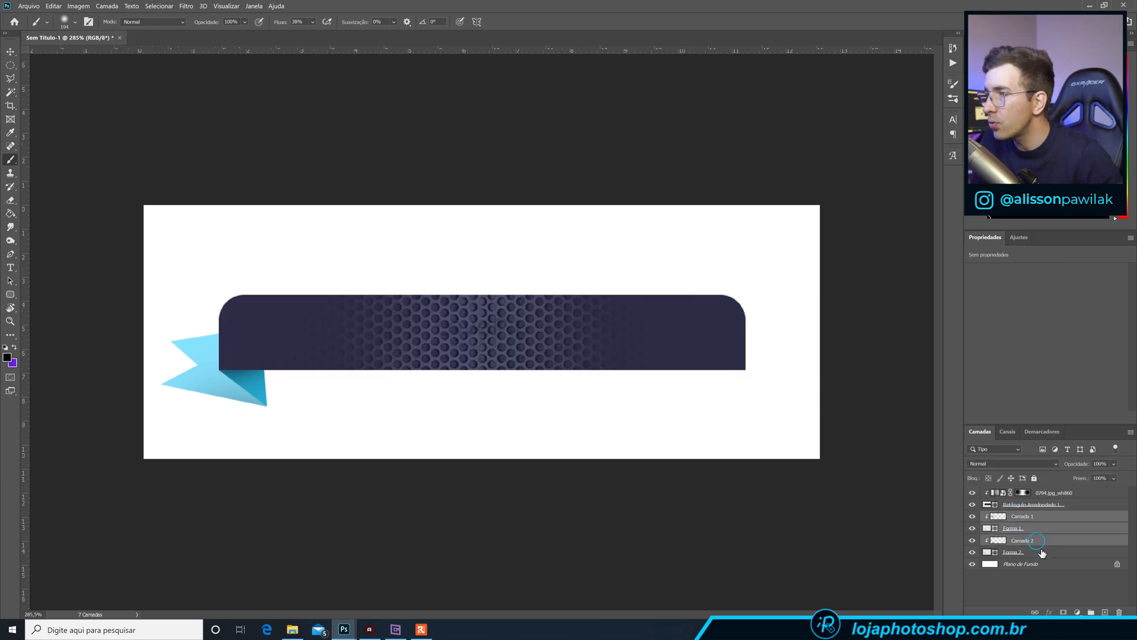
pyautogui.keyDown('ctrl'); pyautogui.click(1041, 552); pyautogui.keyUp('ctrl')
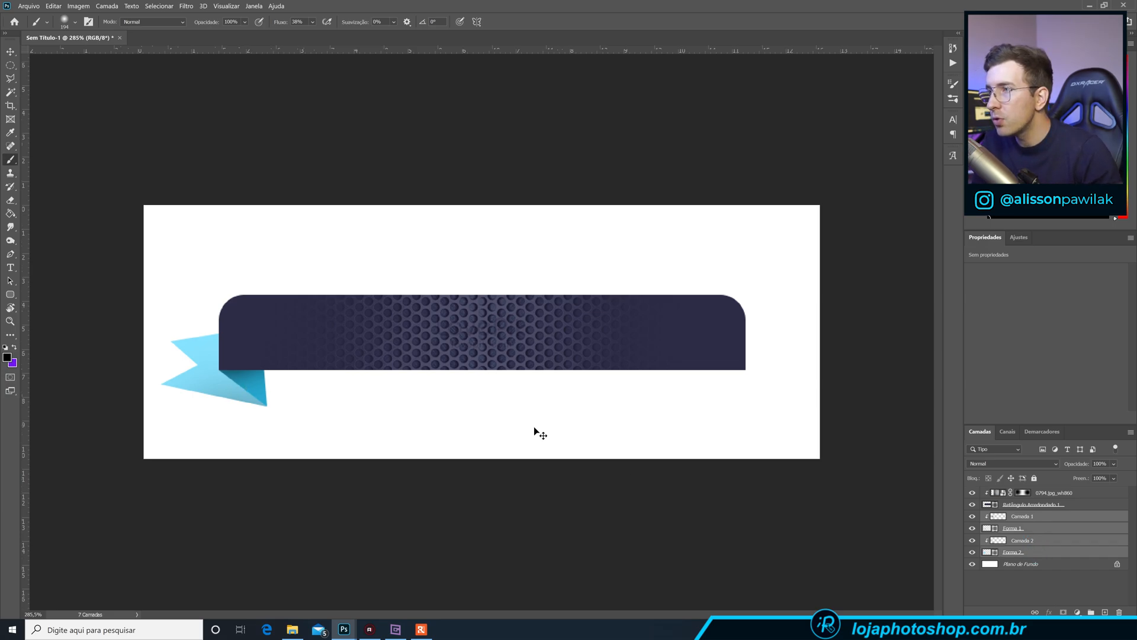
pyautogui.hotkey('ctrl', 'g')
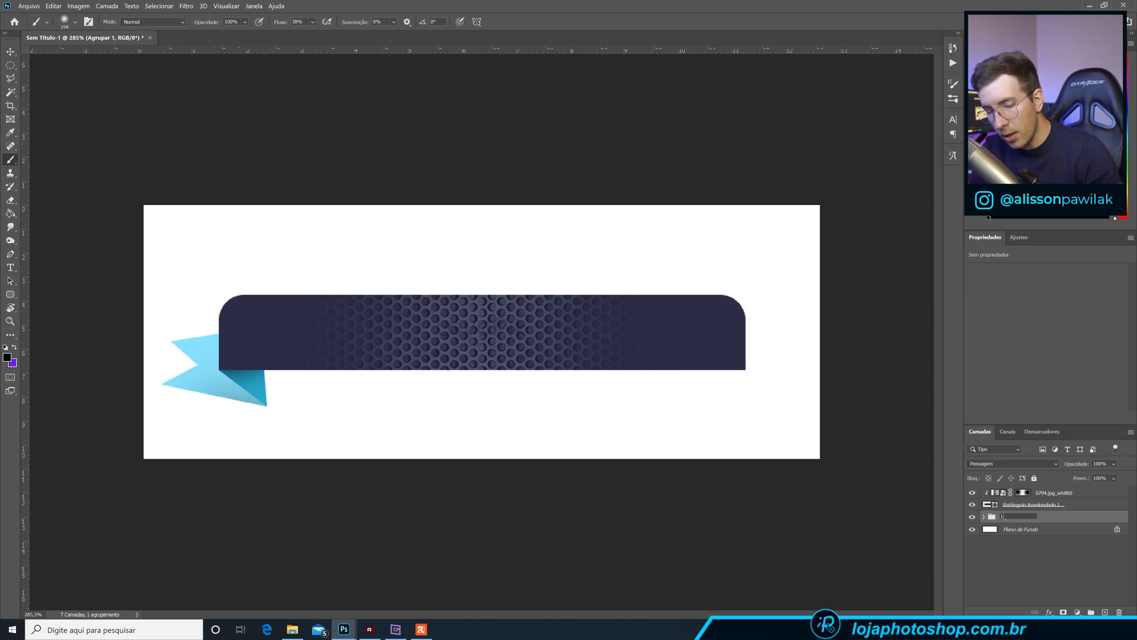
pyautogui.press('Return')
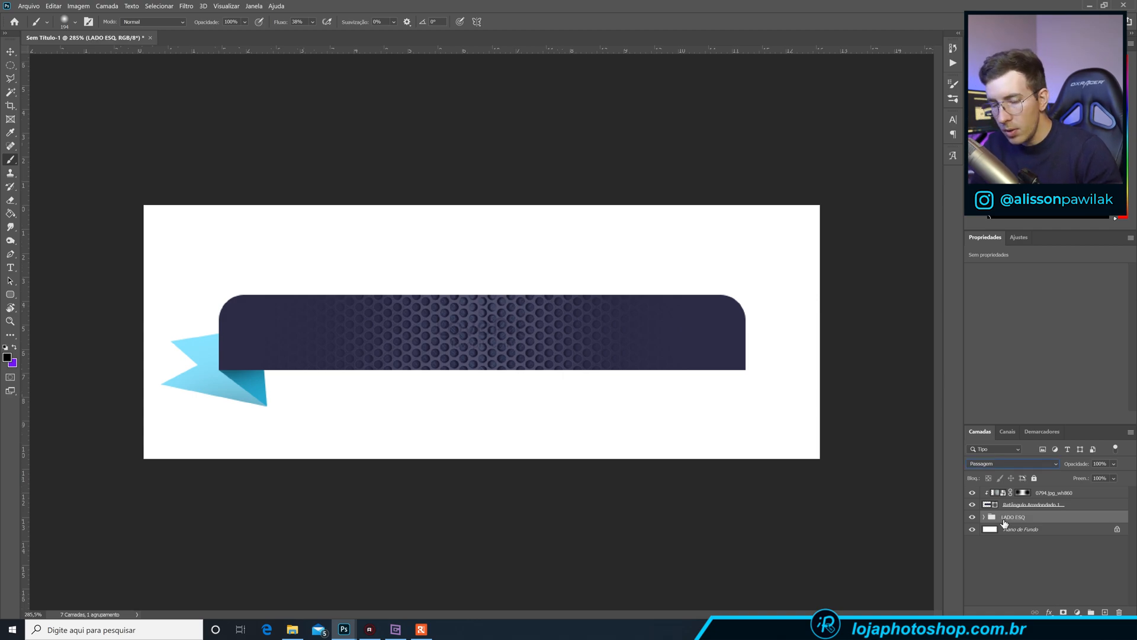
# - Duplicate the LADO ESQ group and move the copy horizontally to the opposite end of the bar
pyautogui.hotkey('ctrl', 'j')
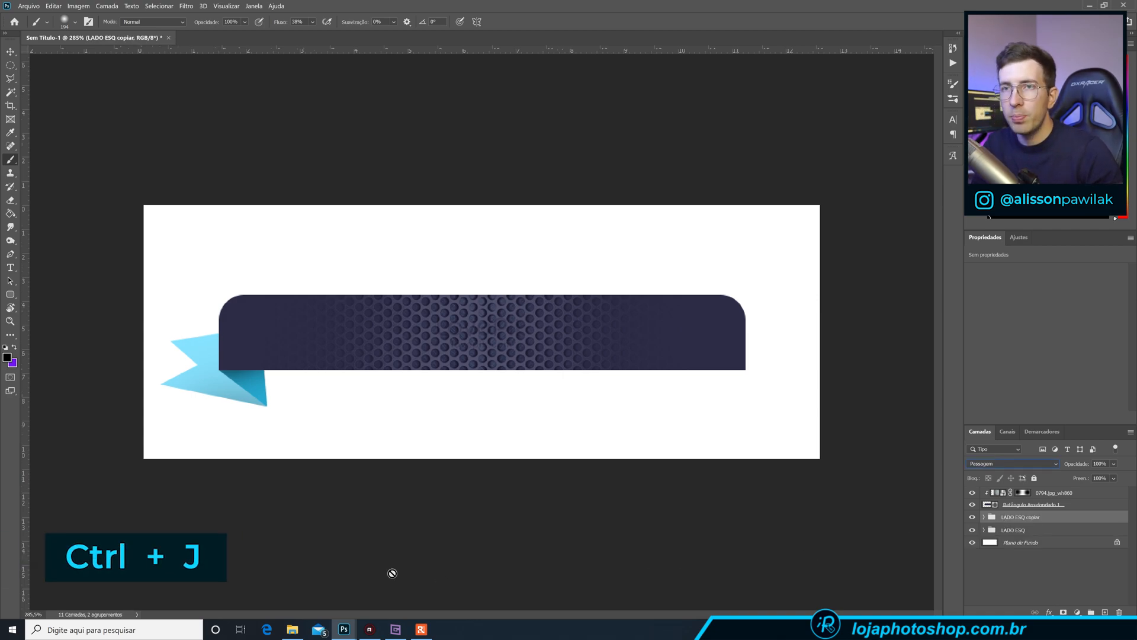
pyautogui.click(248, 391)
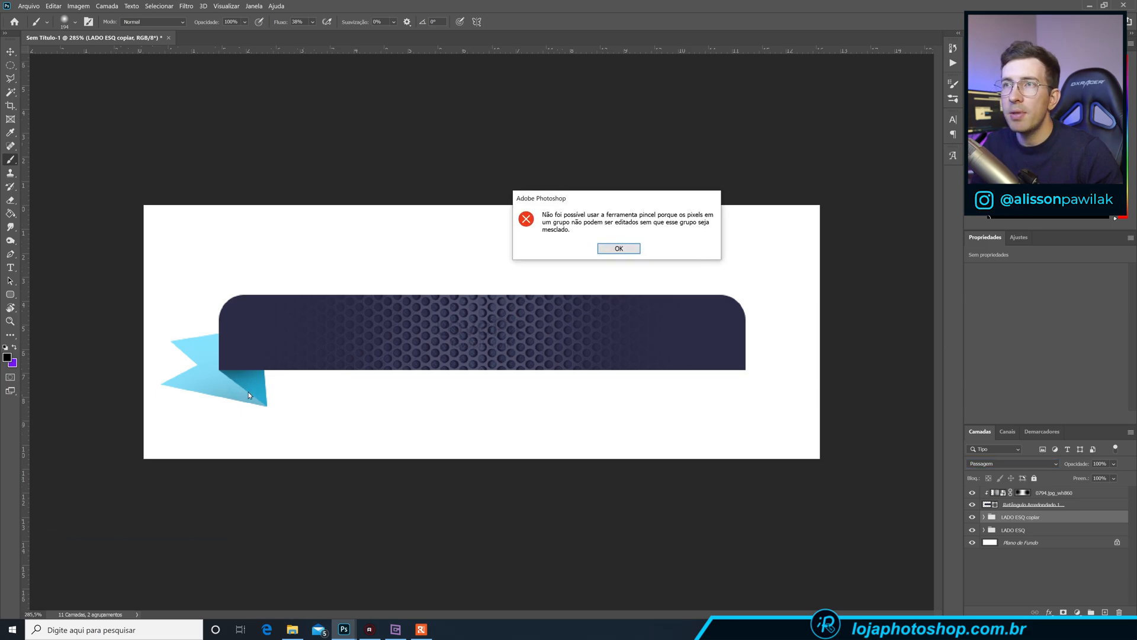
pyautogui.click(619, 249)
pyautogui.click(10, 51)
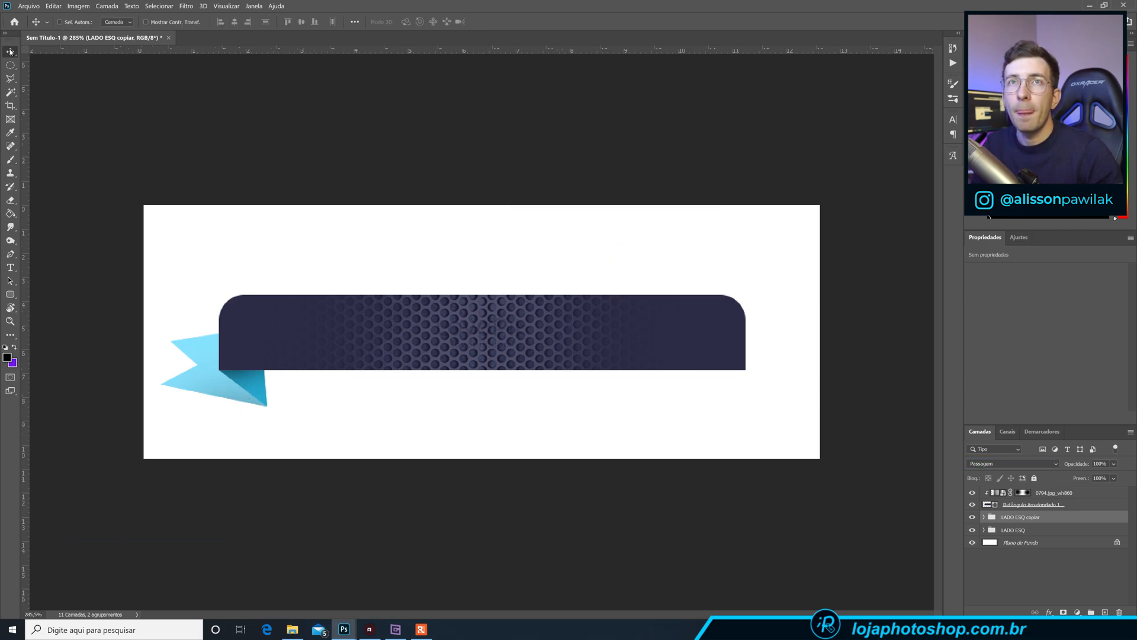
pyautogui.moveTo(231, 419); pyautogui.dragTo(599, 426)
pyautogui.hotkey('ctrl', 'z')
pyautogui.moveTo(249, 390); pyautogui.dragTo(709, 393)
# - Flip the copied ribbon group horizontally and shift it inward so its fold meets the bar's right corner
pyautogui.hotkey('ctrl', 't')
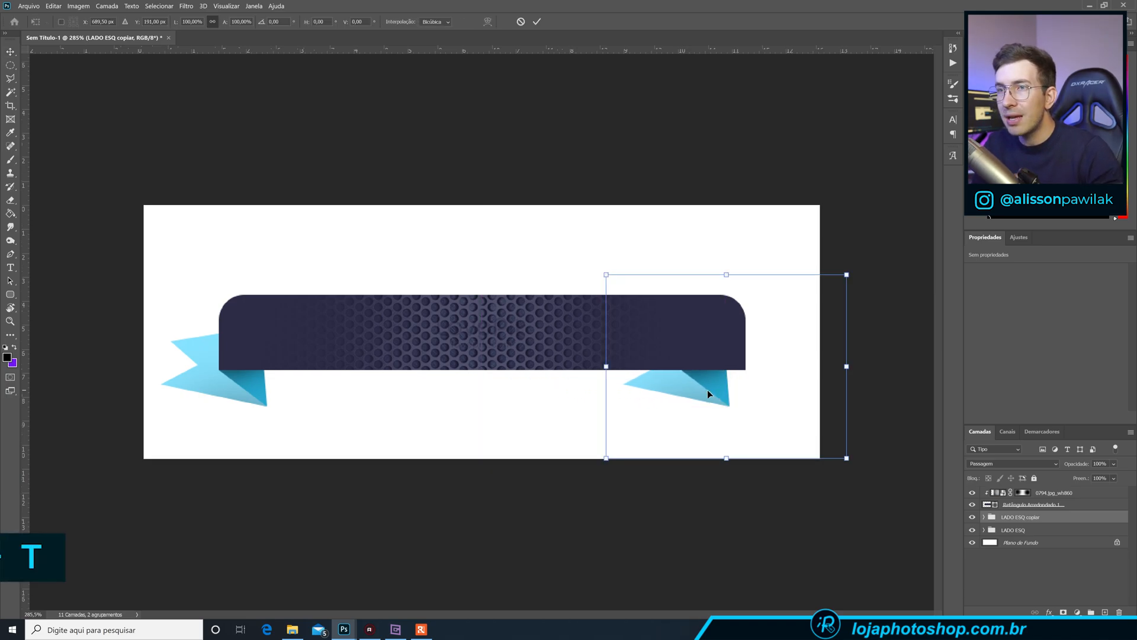
pyautogui.rightClick(707, 389)
pyautogui.click(731, 564)
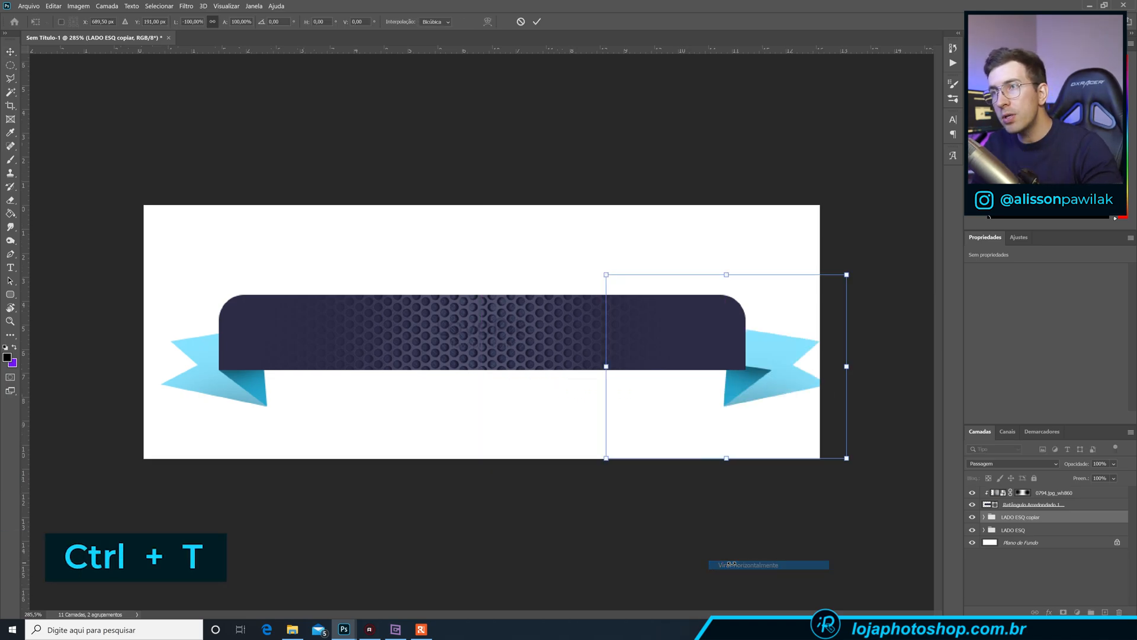
pyautogui.moveTo(770, 395); pyautogui.dragTo(741, 397)
pyautogui.press('Right')
pyautogui.press('Return')
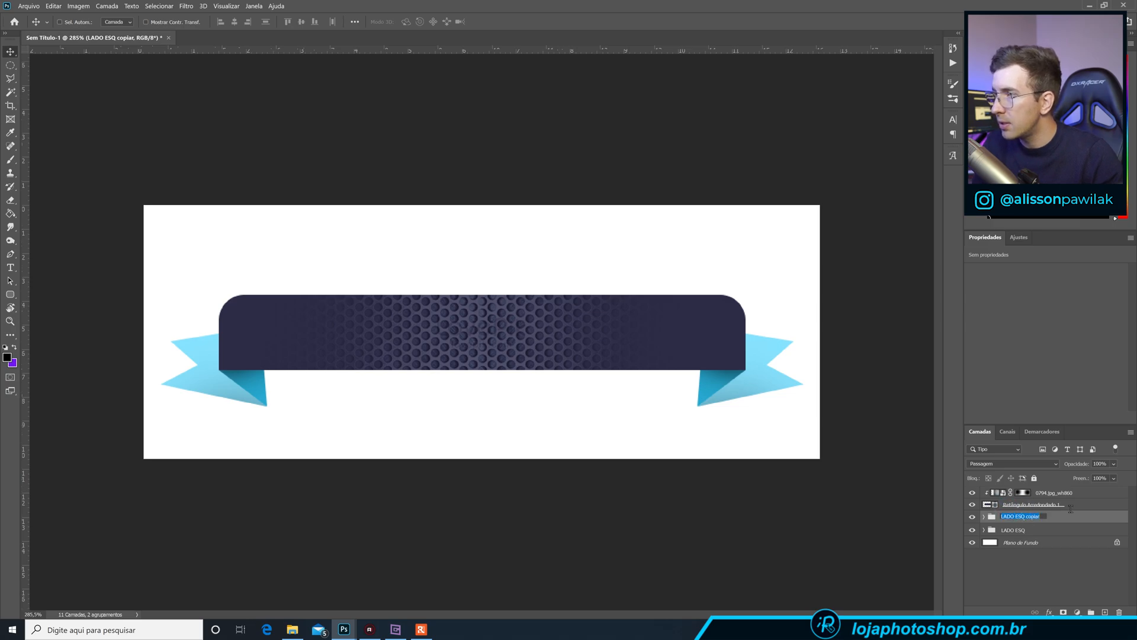
# - Rename the copied ribbon group as LADO DIR
pyautogui.moveTo(1015, 516); pyautogui.dragTo(1046, 517)
pyautogui.write('DIR')
pyautogui.press('Return')
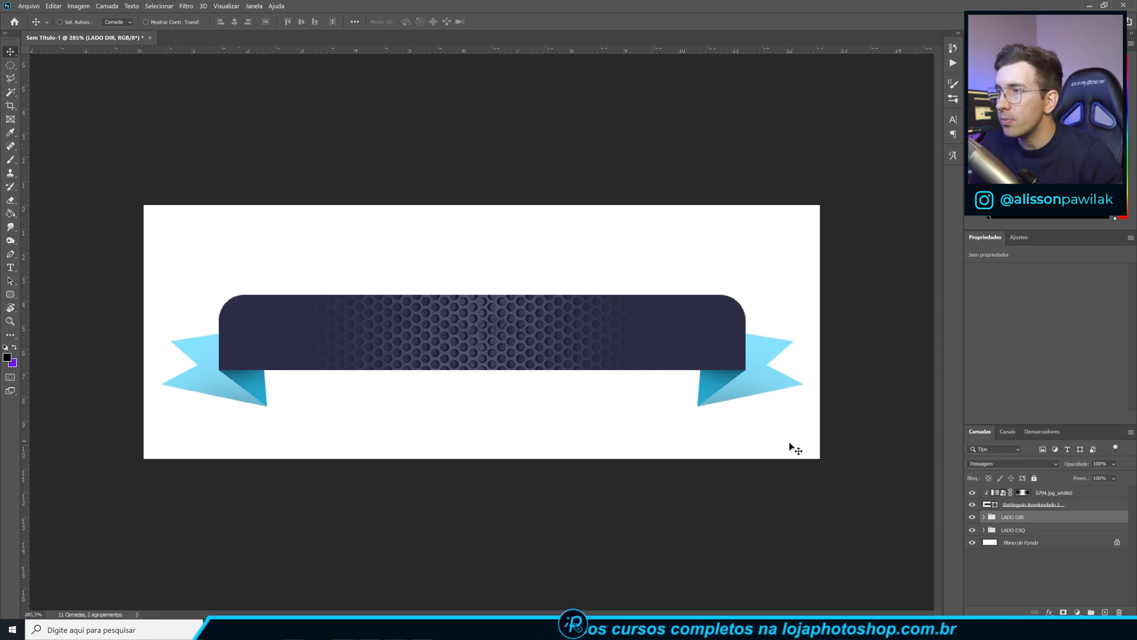
# - Add a new layer directly above the background and set the Rectangle tool's fill to the bar's dark navy
pyautogui.click(1024, 549)
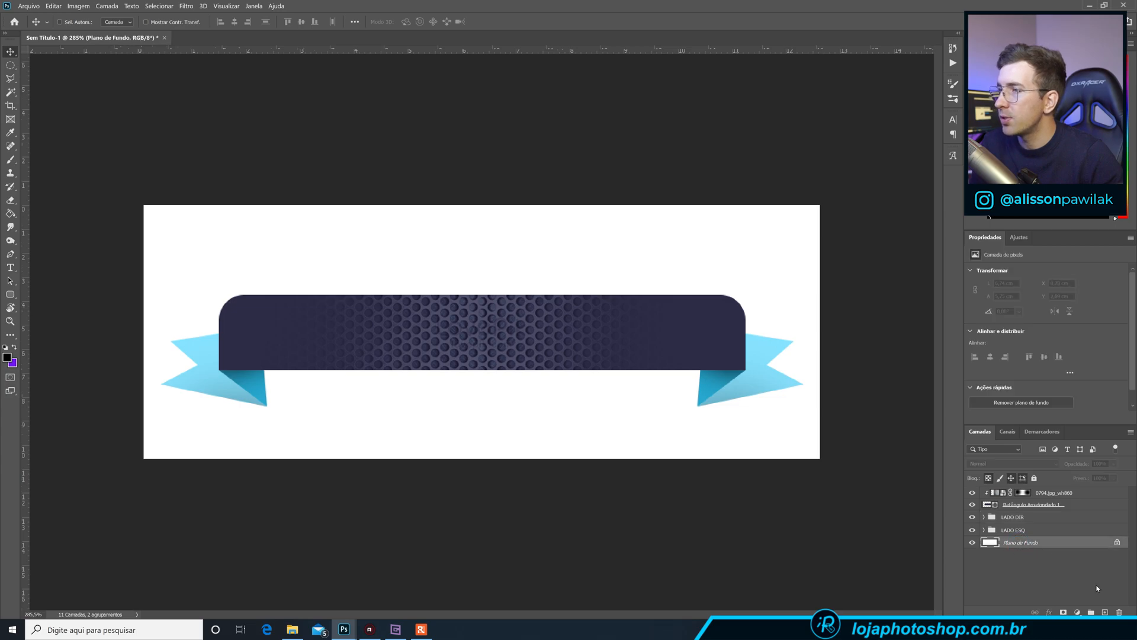
pyautogui.click(1103, 611)
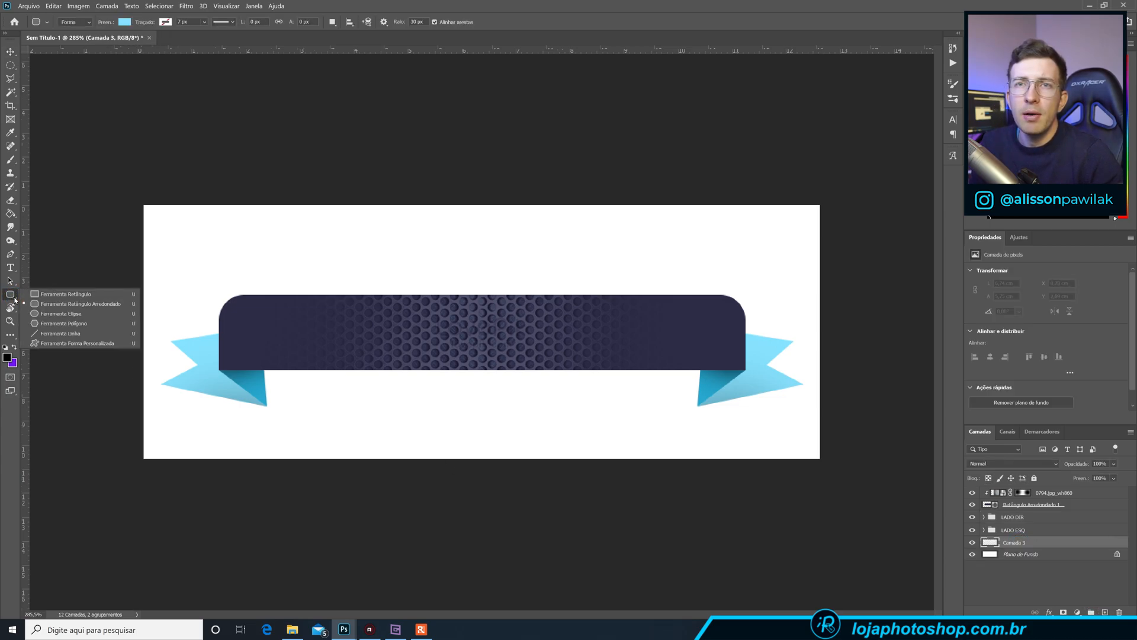
pyautogui.click(35, 295)
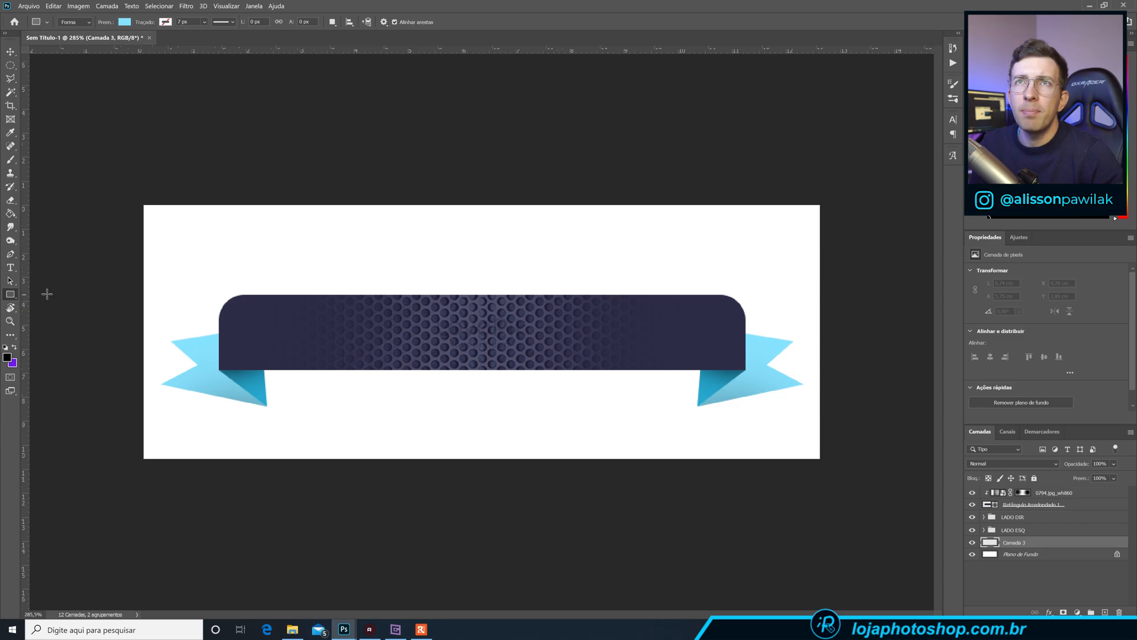
pyautogui.click(125, 22)
pyautogui.click(81, 75)
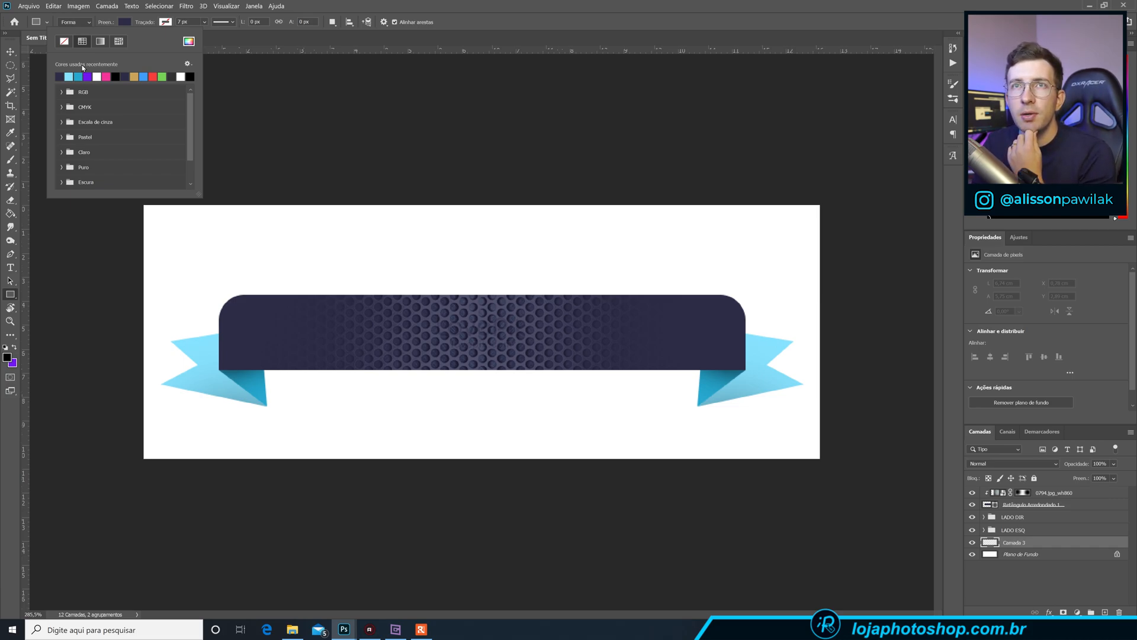
# - Set the stroke to bright pink and draw a rectangle about 406 × 75 px, centred and overlapping the bar's lower edge
pyautogui.click(164, 22)
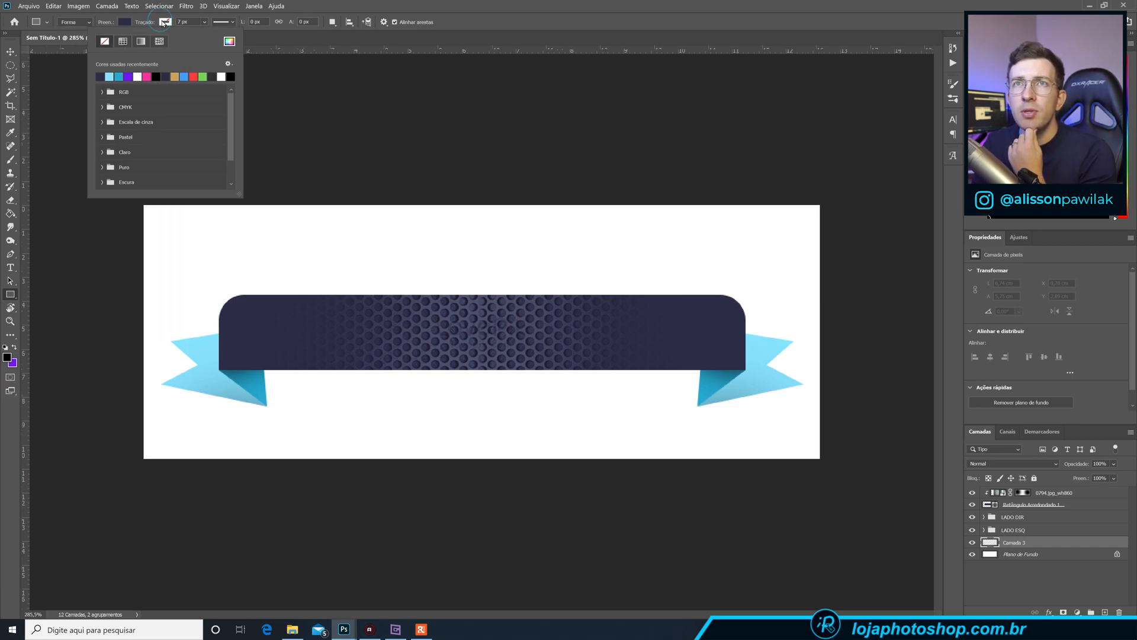
pyautogui.click(146, 76)
pyautogui.click(228, 42)
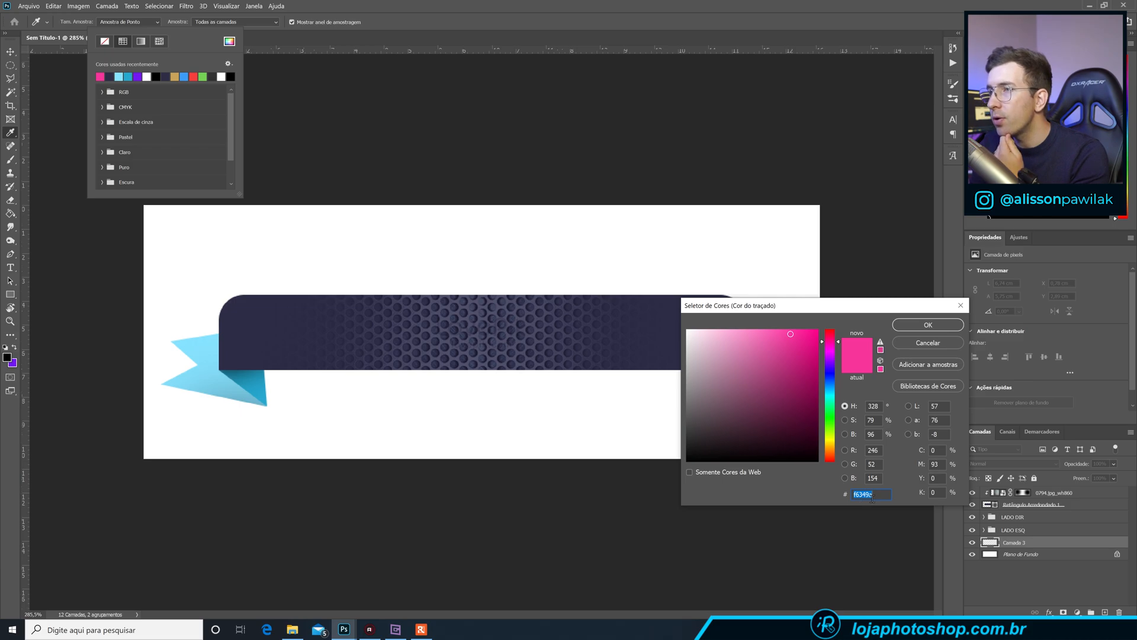
pyautogui.click(914, 326)
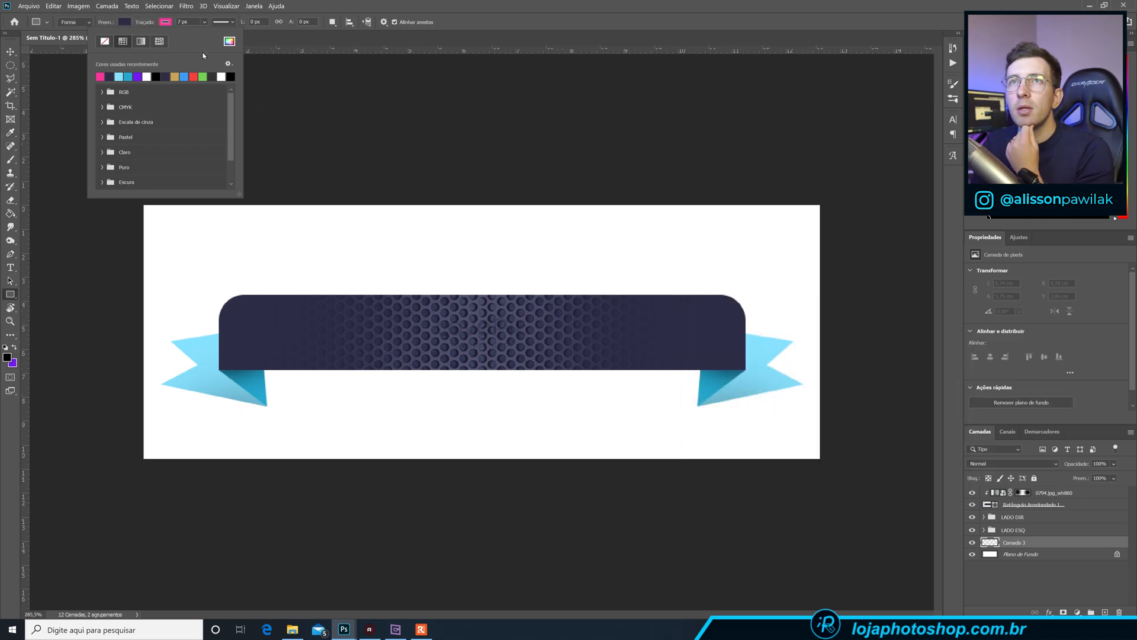
pyautogui.click(391, 4)
pyautogui.moveTo(309, 359)
pyautogui.mouseDown()
pyautogui.moveTo(401, 397)
pyautogui.moveTo(653, 422)
pyautogui.mouseUp()
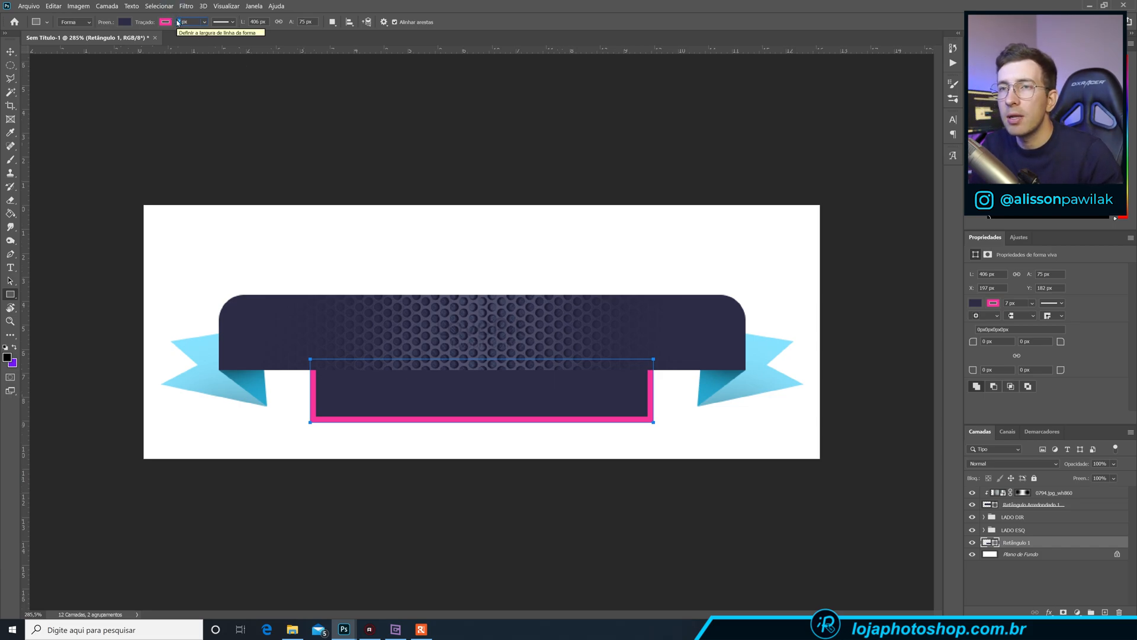
# - Set the rectangle's stroke width to 3 px
pyautogui.write('3')
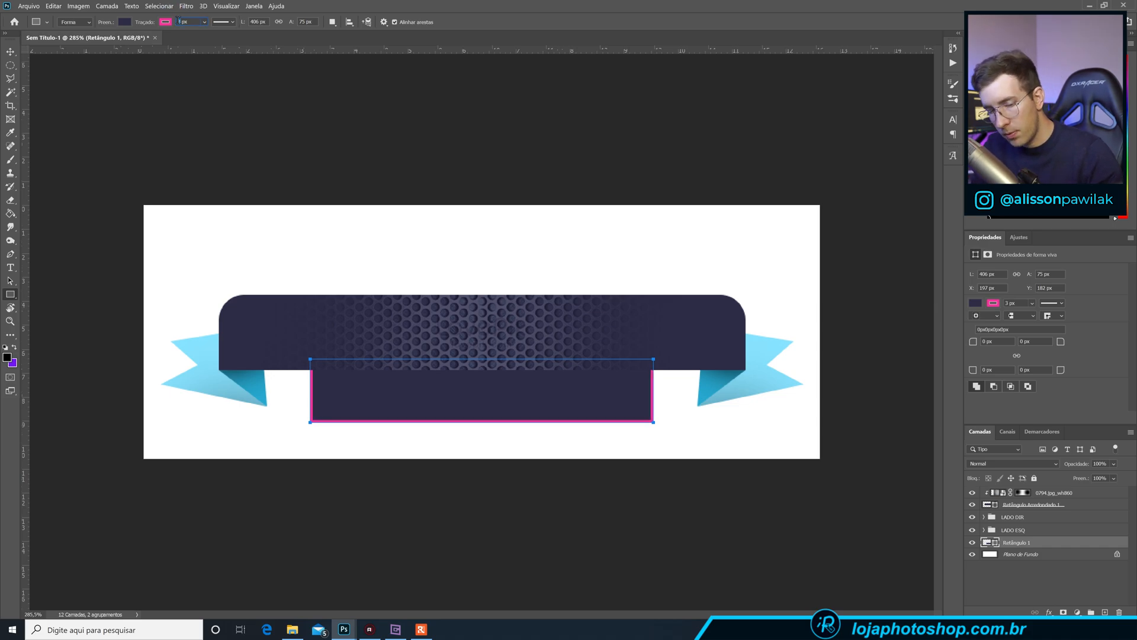
pyautogui.press('Up')
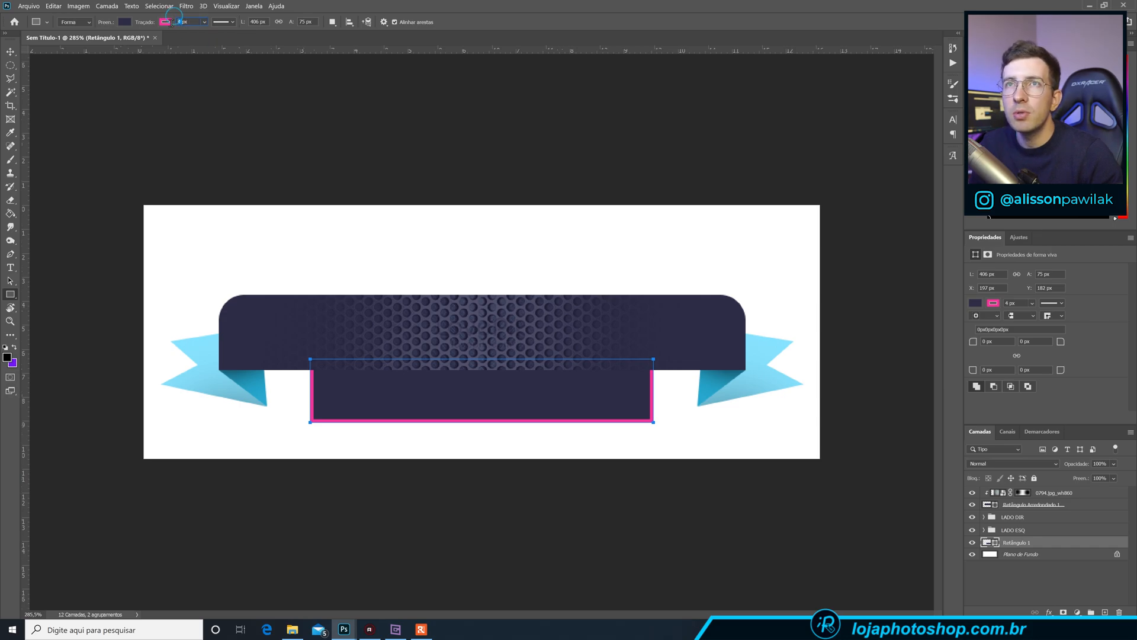
pyautogui.press('Return')
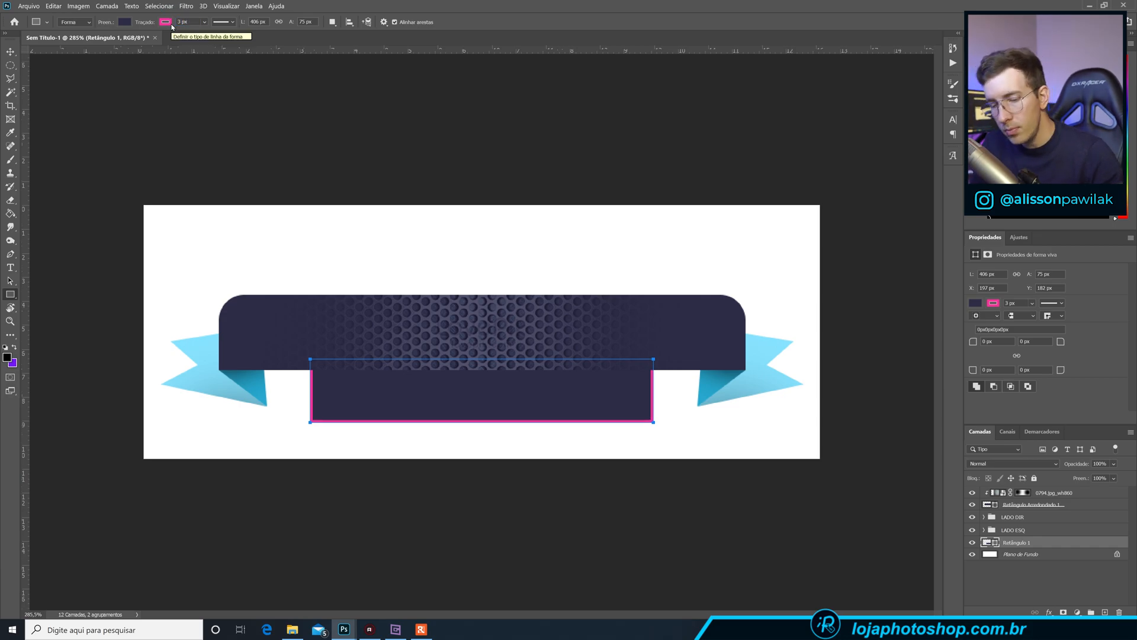
# - Transform the rectangle into a symmetrical trapezoid by skewing both upper corners outward about 22.3°, keeping it centred on the canvas
pyautogui.hotkey('ctrl', 't')
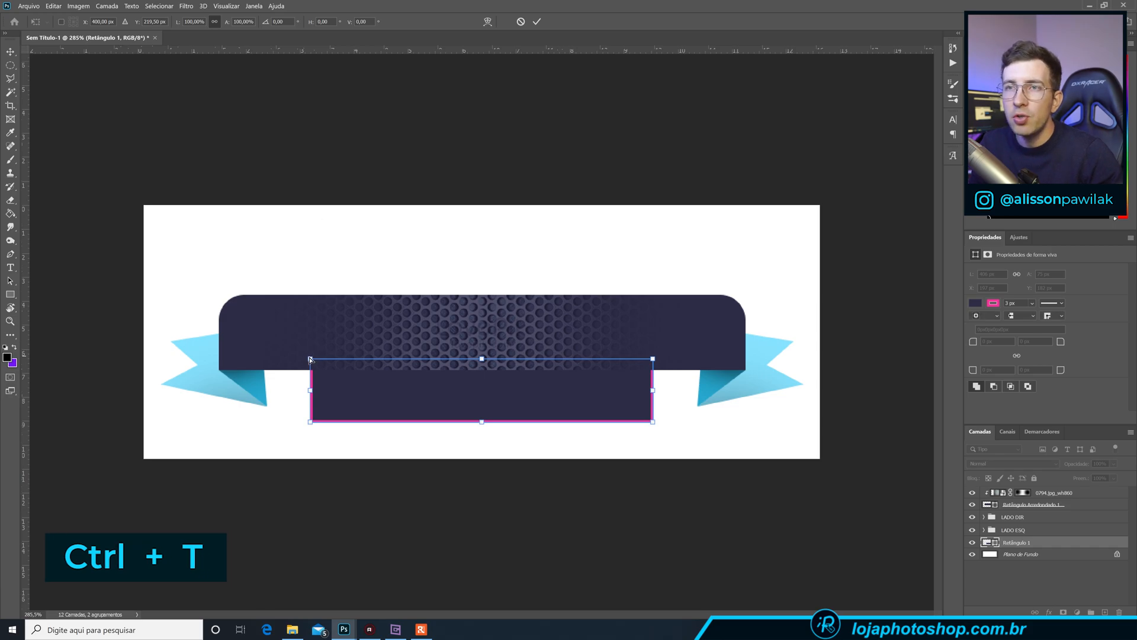
pyautogui.moveTo(309, 360); pyautogui.dragTo(285, 358)
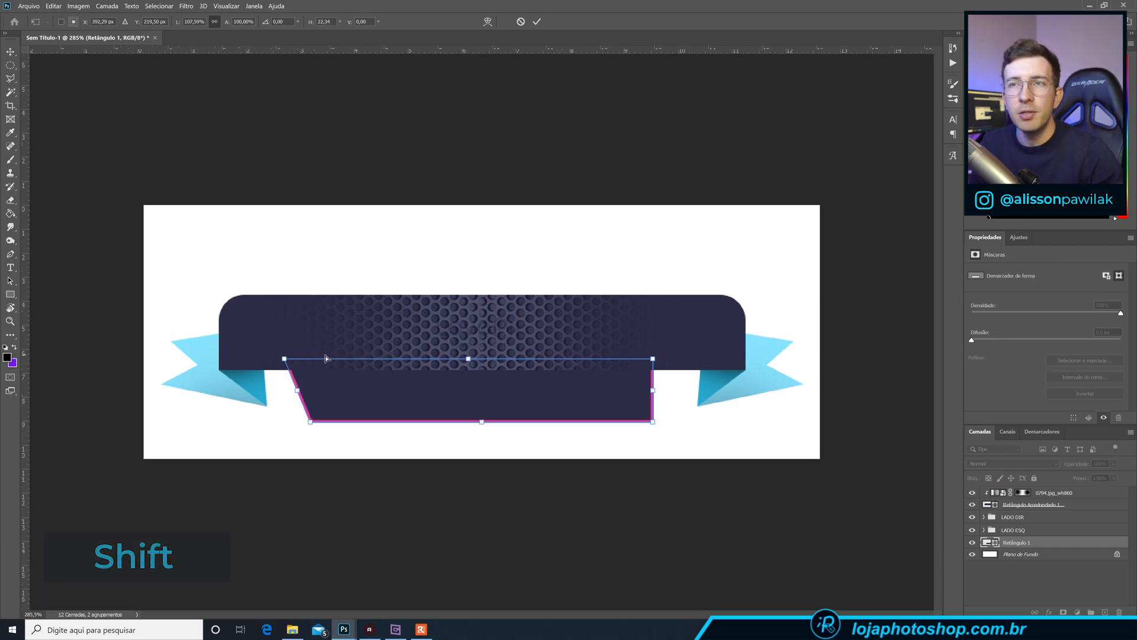
pyautogui.moveTo(653, 359)
pyautogui.mouseDown()
pyautogui.moveTo(680, 360)
pyautogui.moveTo(662, 359)
pyautogui.mouseUp()
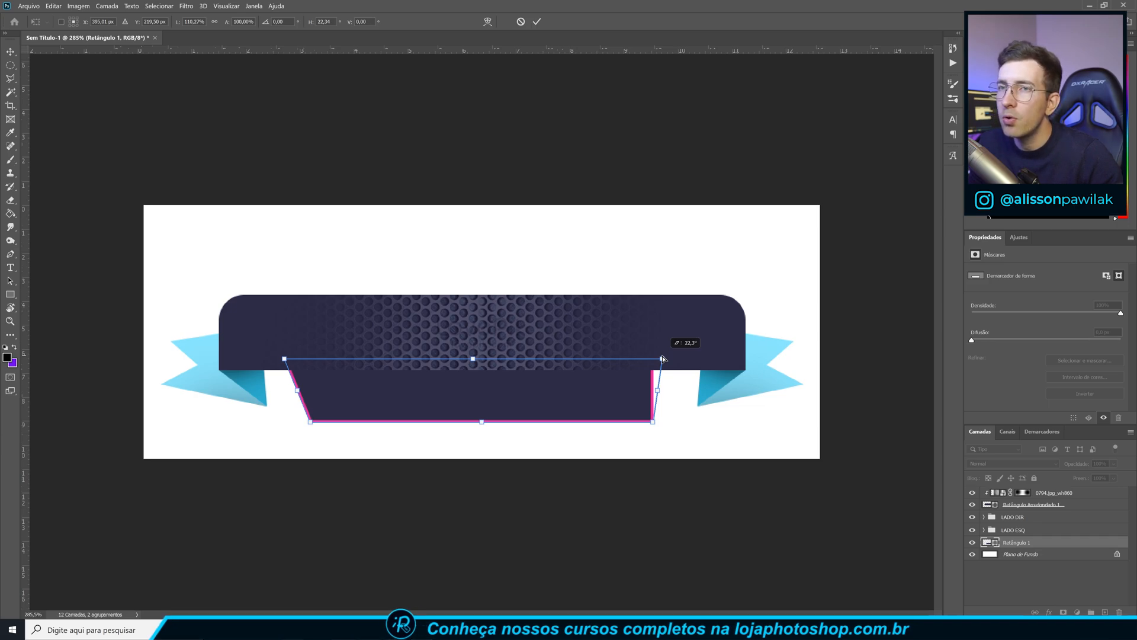
pyautogui.moveTo(663, 359); pyautogui.dragTo(678, 358)
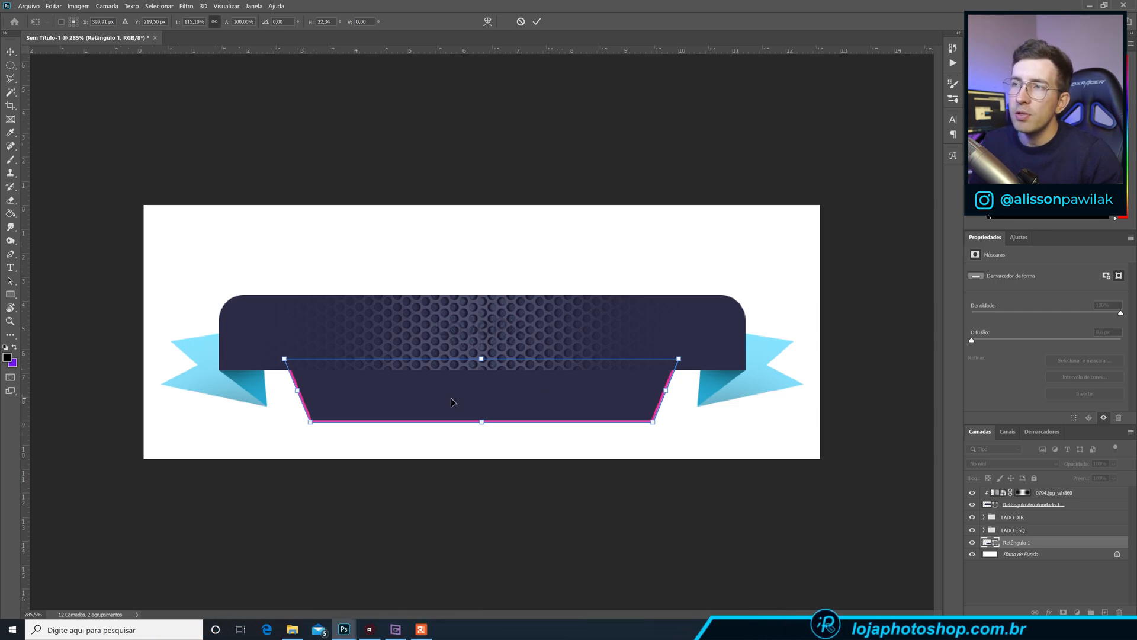
pyautogui.click(540, 22)
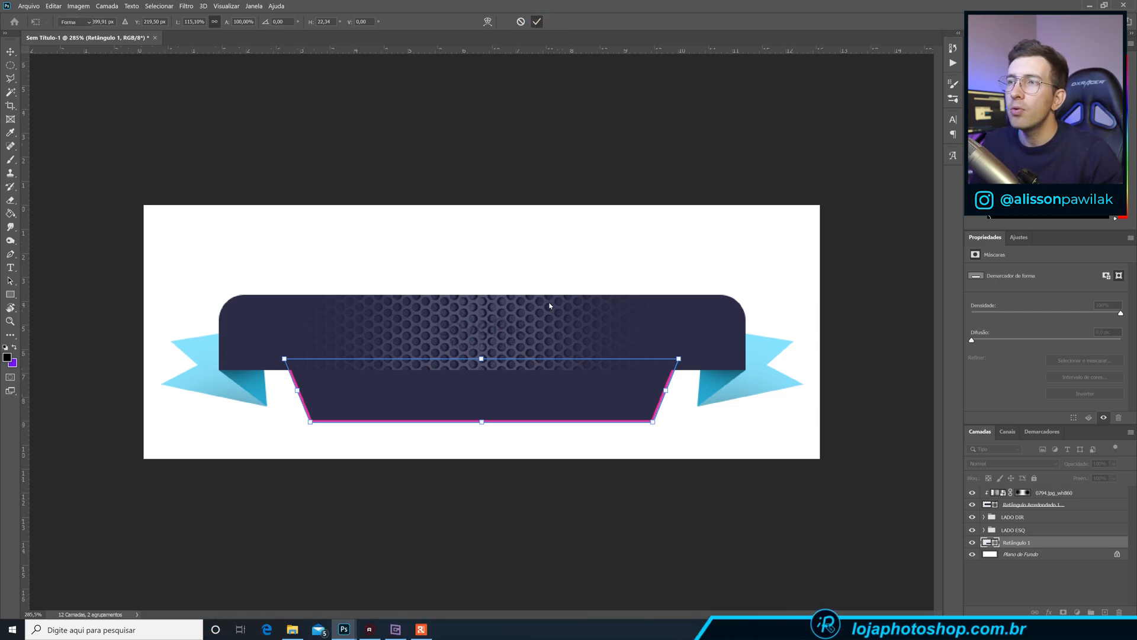
pyautogui.click(577, 240)
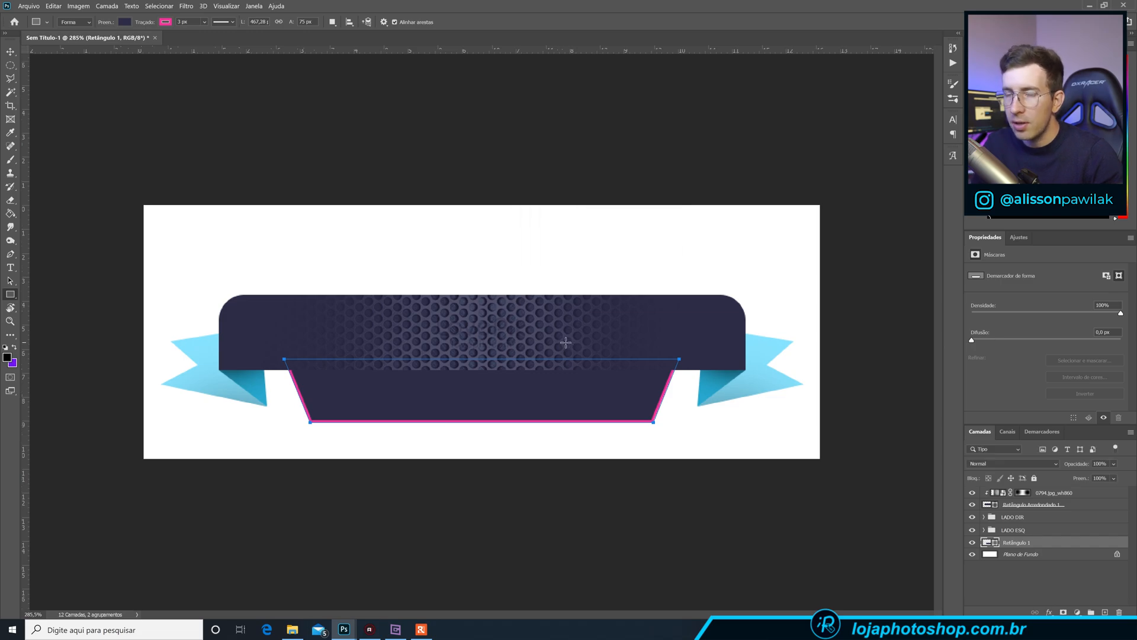
pyautogui.press('v')
pyautogui.moveTo(567, 398); pyautogui.dragTo(561, 393)
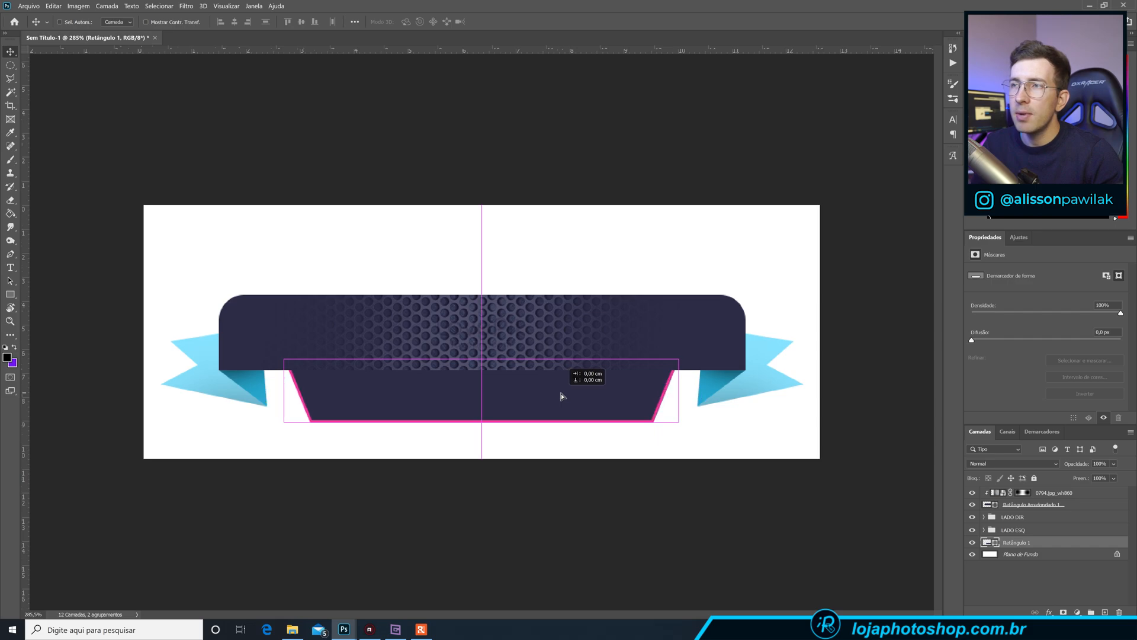
# - Add a layer clipped to the trapezoid and brush a soft black shadow along its upper edge beneath the bar
pyautogui.scroll(-3, 591, 380)
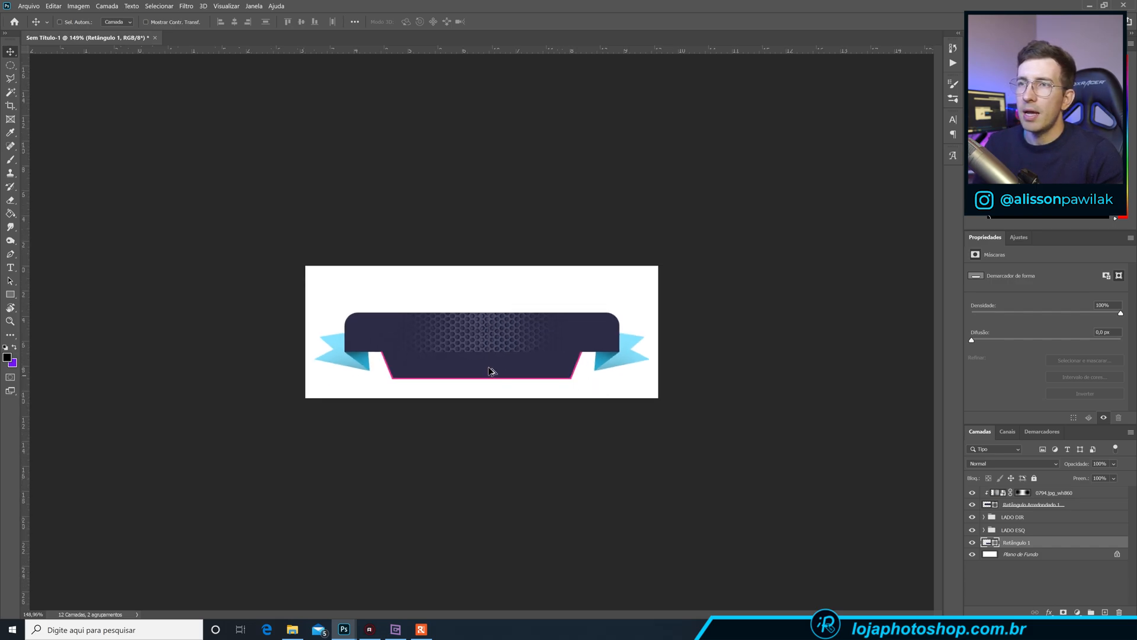
pyautogui.scroll(3, 496, 372)
pyautogui.scroll(1, 487, 370)
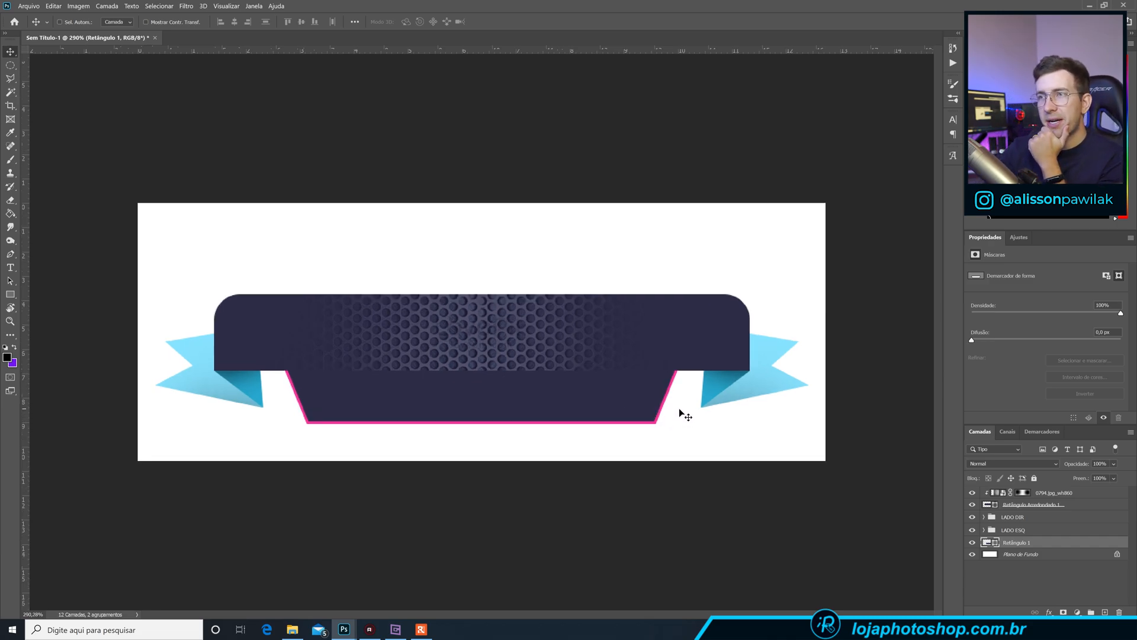
pyautogui.click(1104, 612)
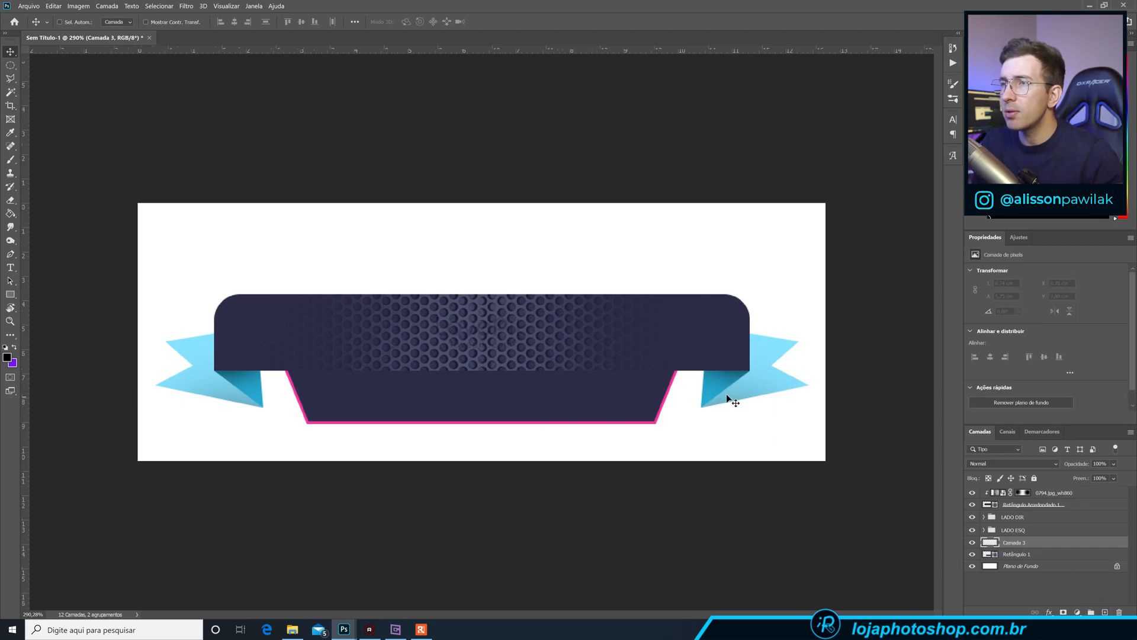
pyautogui.keyDown('alt'); pyautogui.click(1052, 547); pyautogui.keyUp('alt')
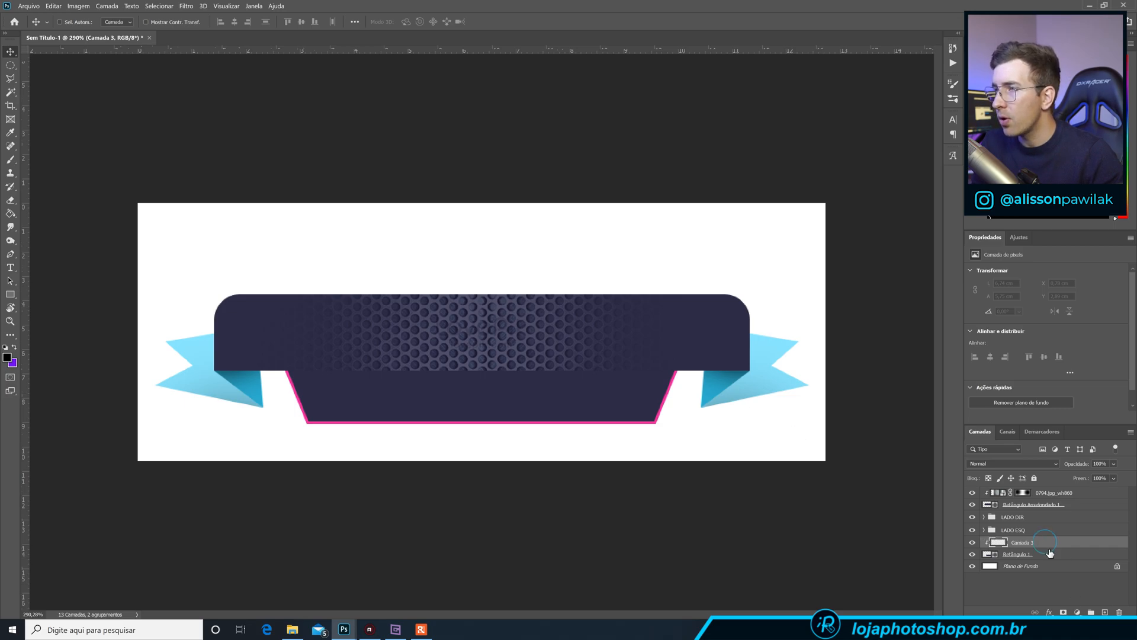
pyautogui.click(11, 159)
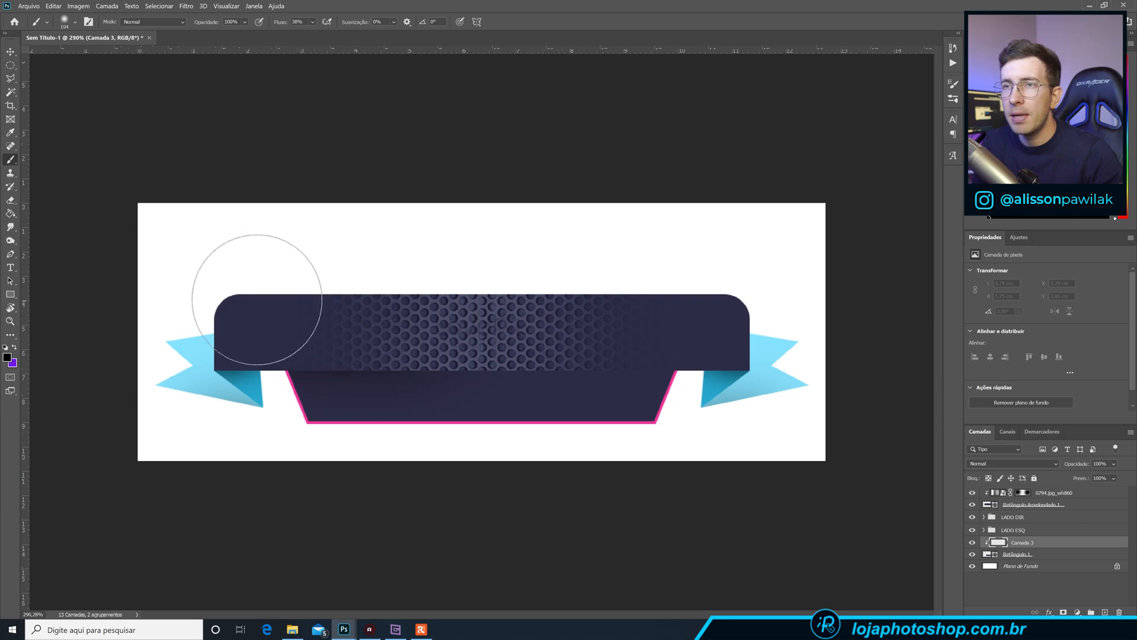
pyautogui.moveTo(726, 298)
pyautogui.mouseDown()
pyautogui.moveTo(436, 280)
pyautogui.moveTo(487, 297)
pyautogui.moveTo(296, 346)
pyautogui.moveTo(313, 318)
pyautogui.mouseUp()
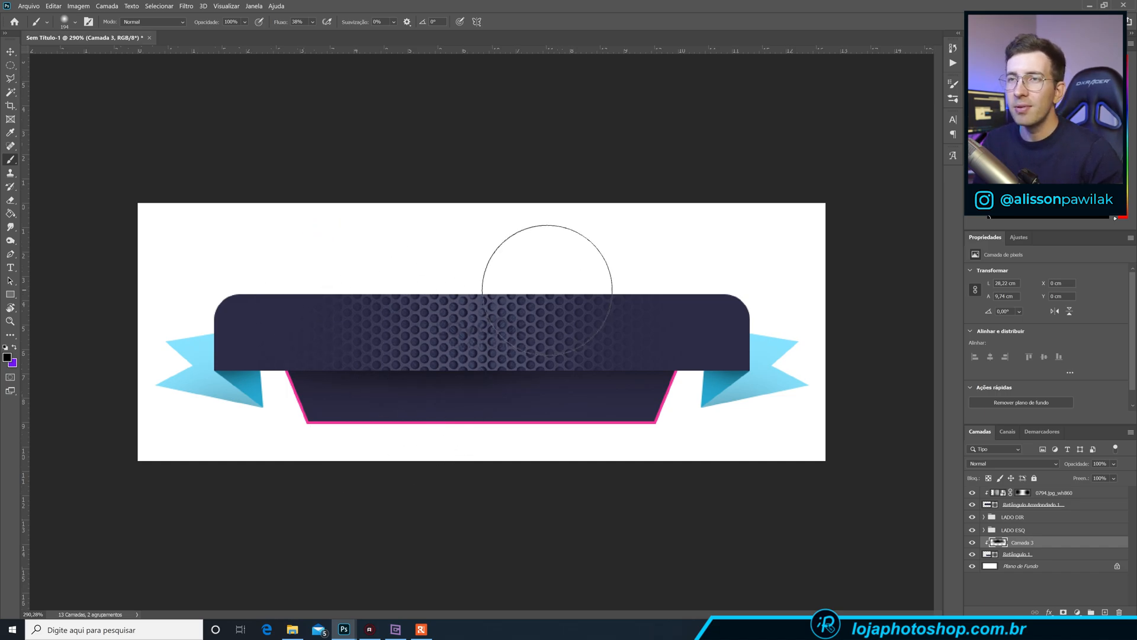
# - Nudge the trapezoid slightly downward so more of it extends below the bar
pyautogui.scroll(-5, 667, 317)
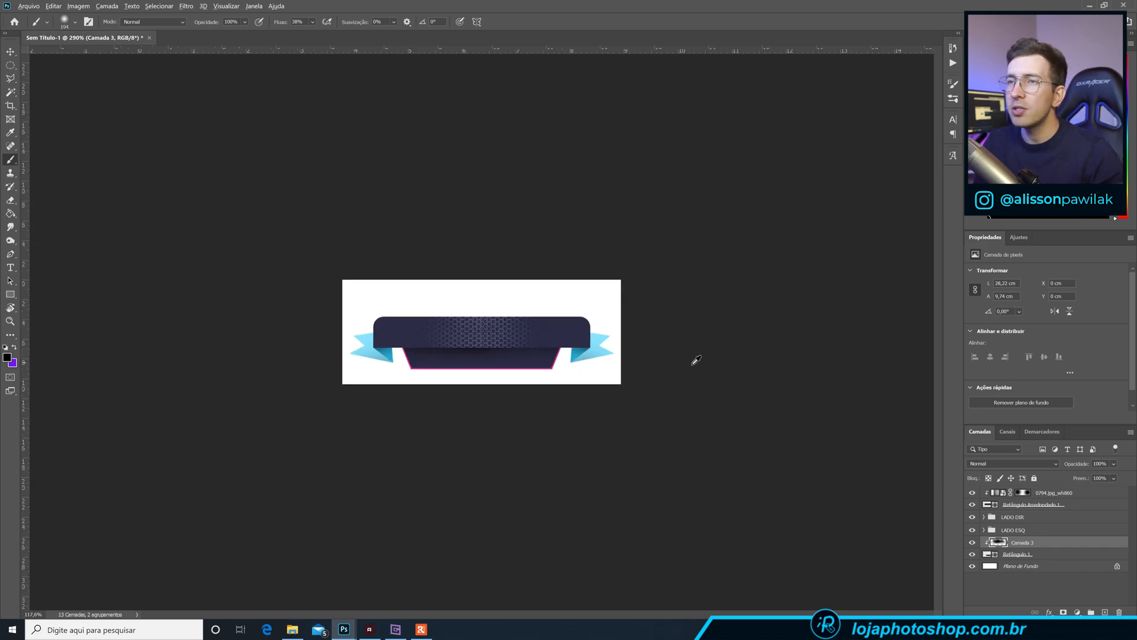
pyautogui.scroll(4, 610, 337)
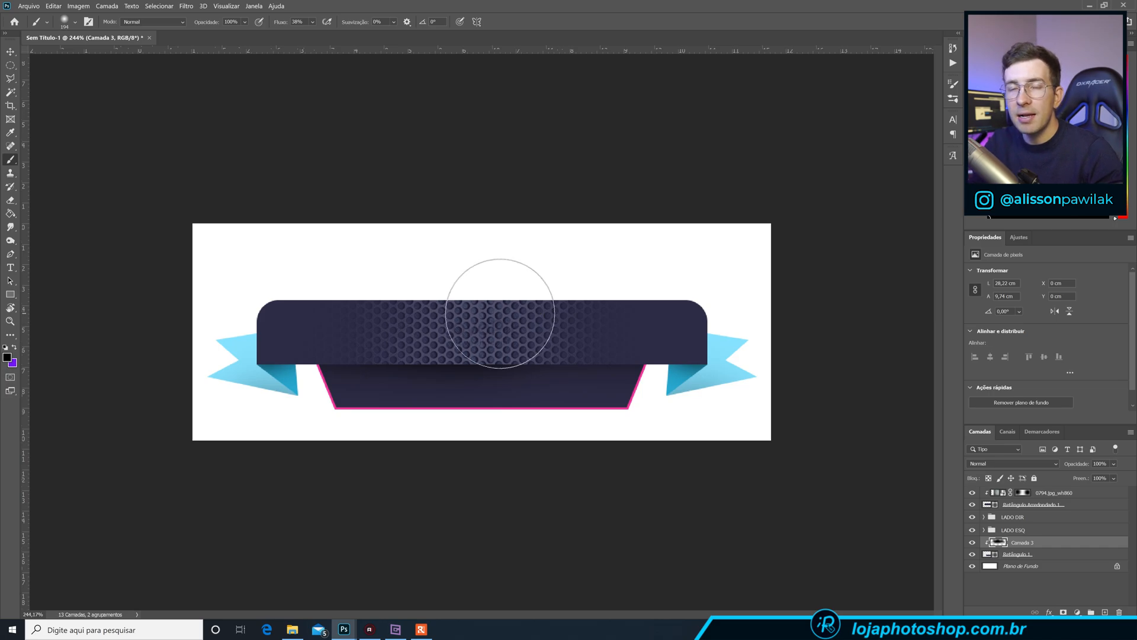
pyautogui.click(997, 555)
pyautogui.press('v')
pyautogui.moveTo(530, 410); pyautogui.dragTo(531, 414)
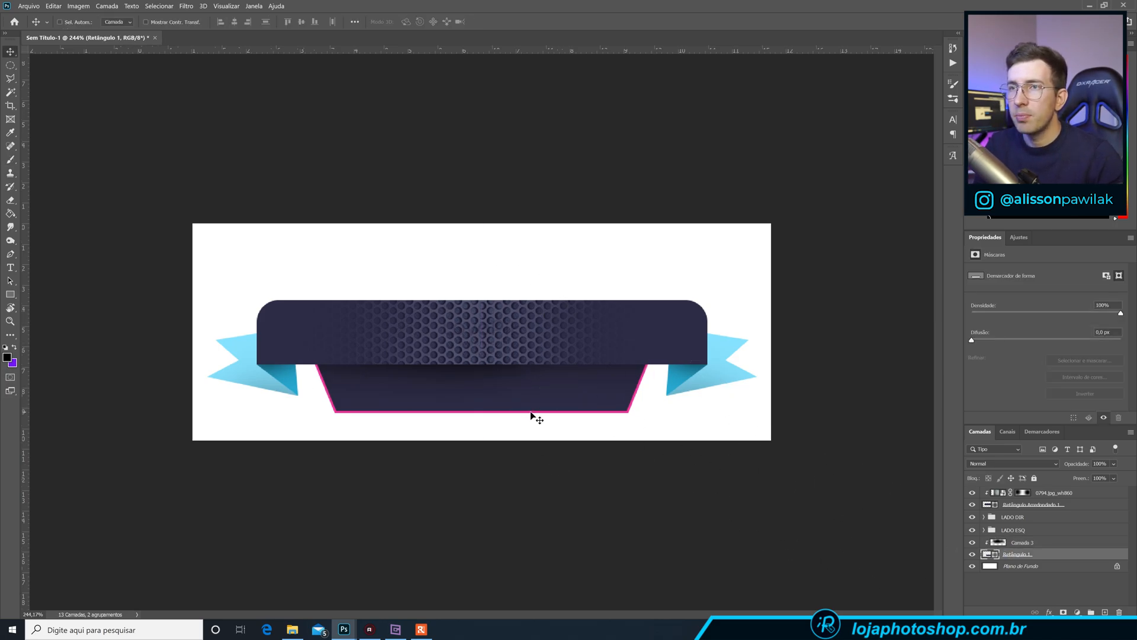
pyautogui.press('Down')
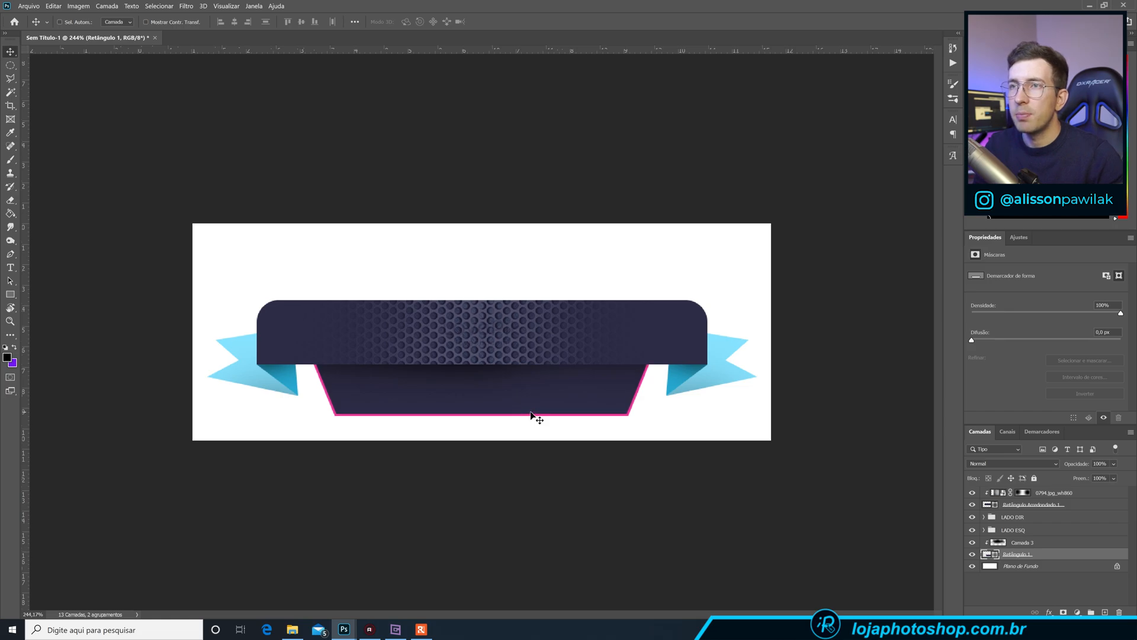
pyautogui.press('Down')
pyautogui.press('Down')
pyautogui.press('Up')
pyautogui.press('Up')
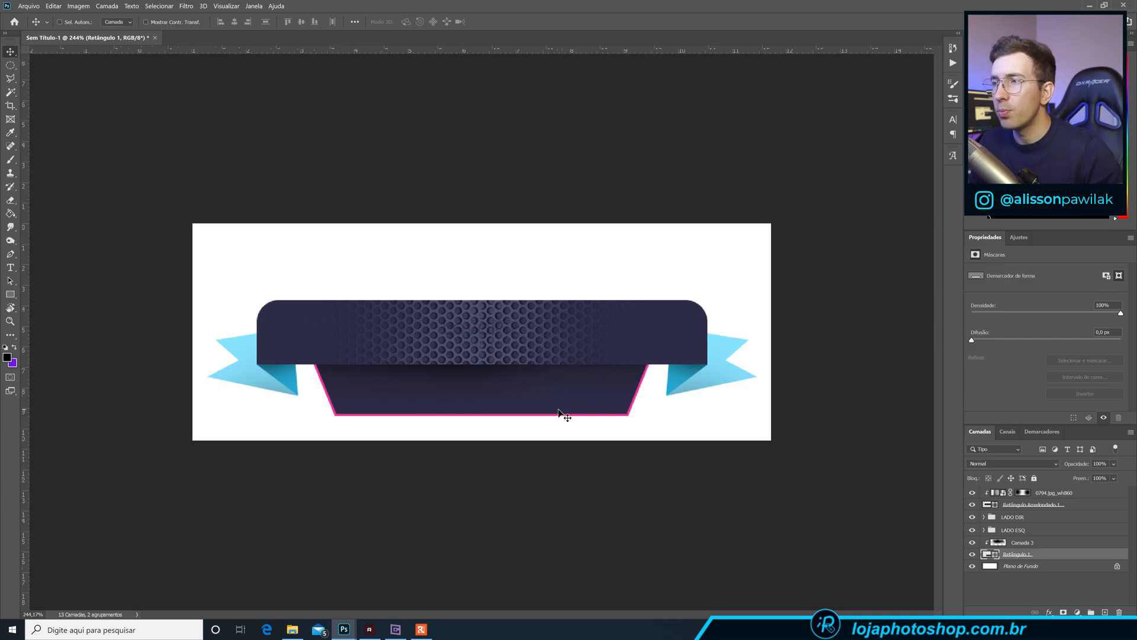
# - Duplicate the trapezoid and flip the lower copy vertically into a strip about 15 px high along the bar's upper edge
pyautogui.hotkey('ctrl', 'j')
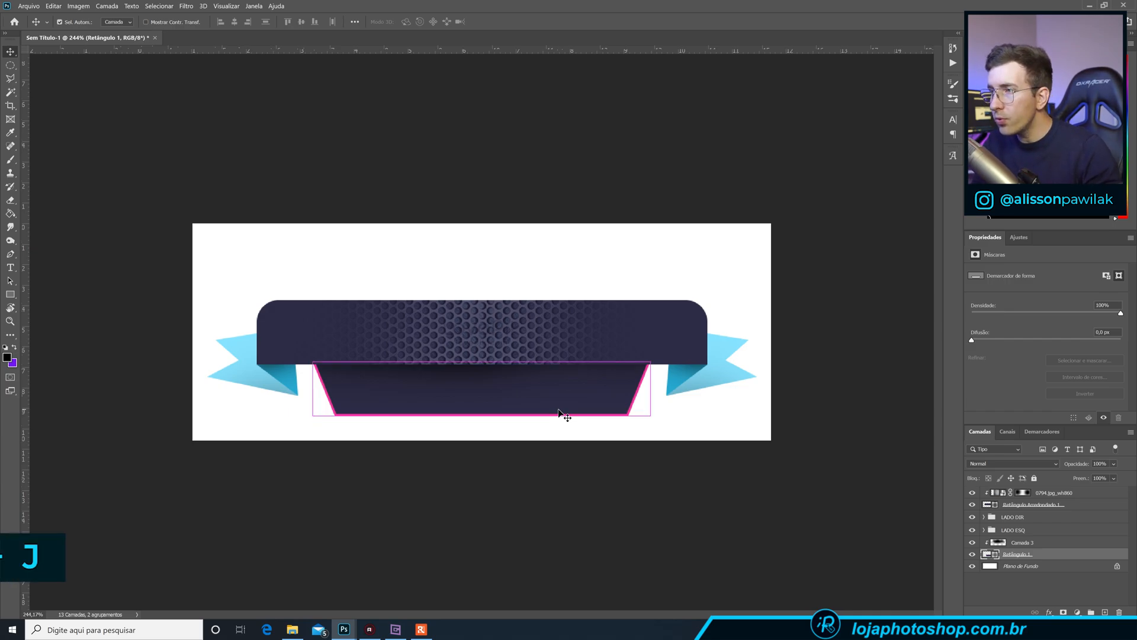
pyautogui.click(1001, 567)
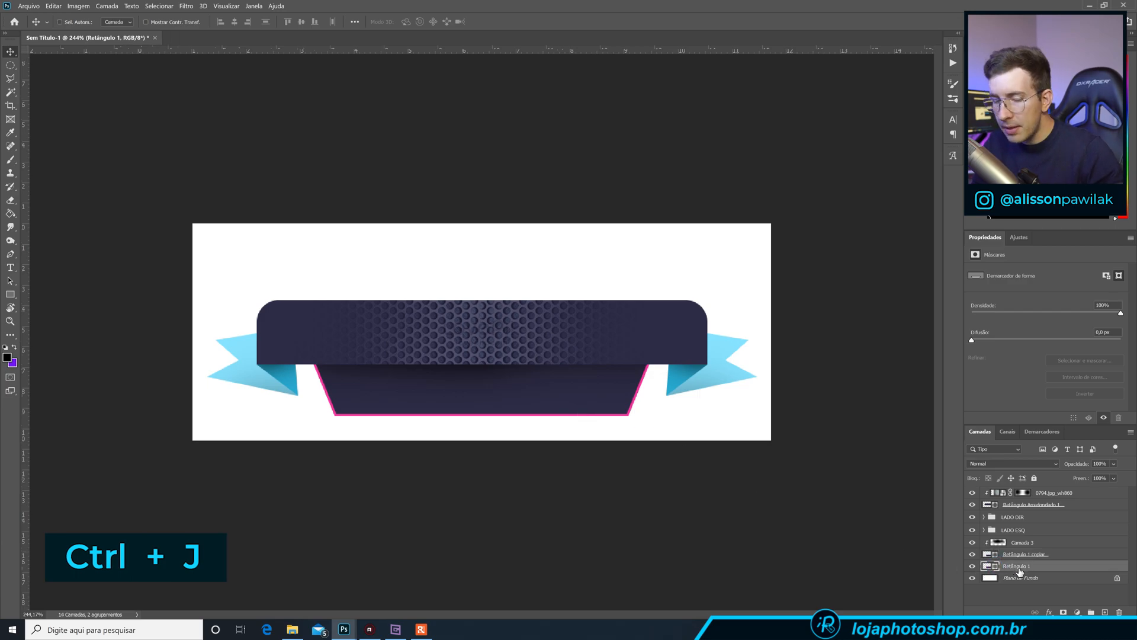
pyautogui.hotkey('ctrl', 't')
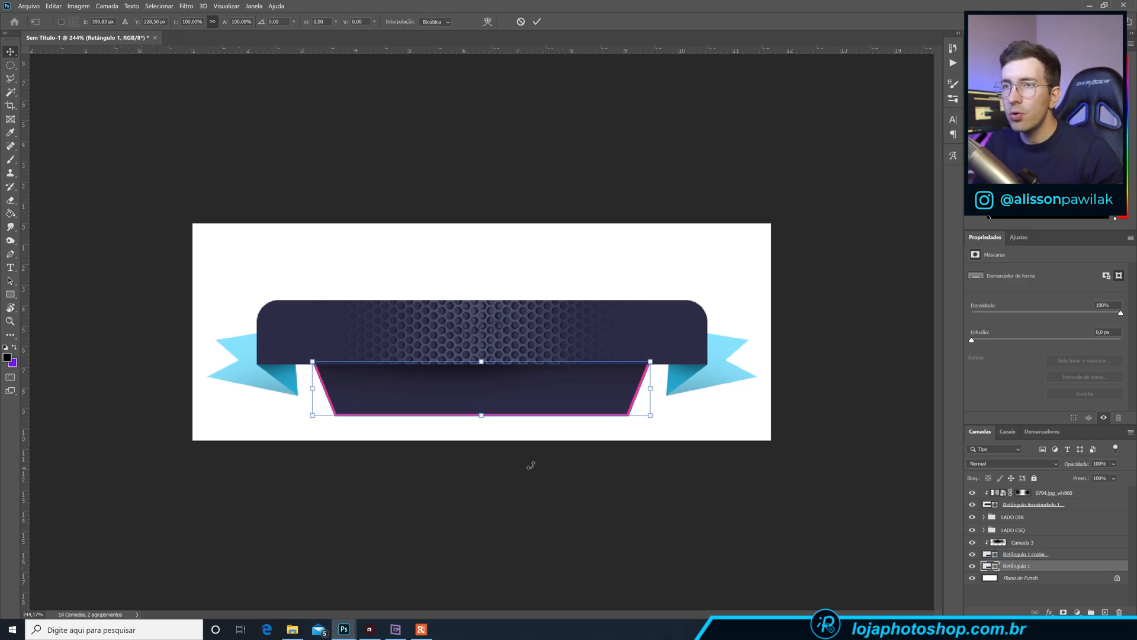
pyautogui.moveTo(488, 419); pyautogui.dragTo(498, 305)
pyautogui.scroll(5, 398, 222)
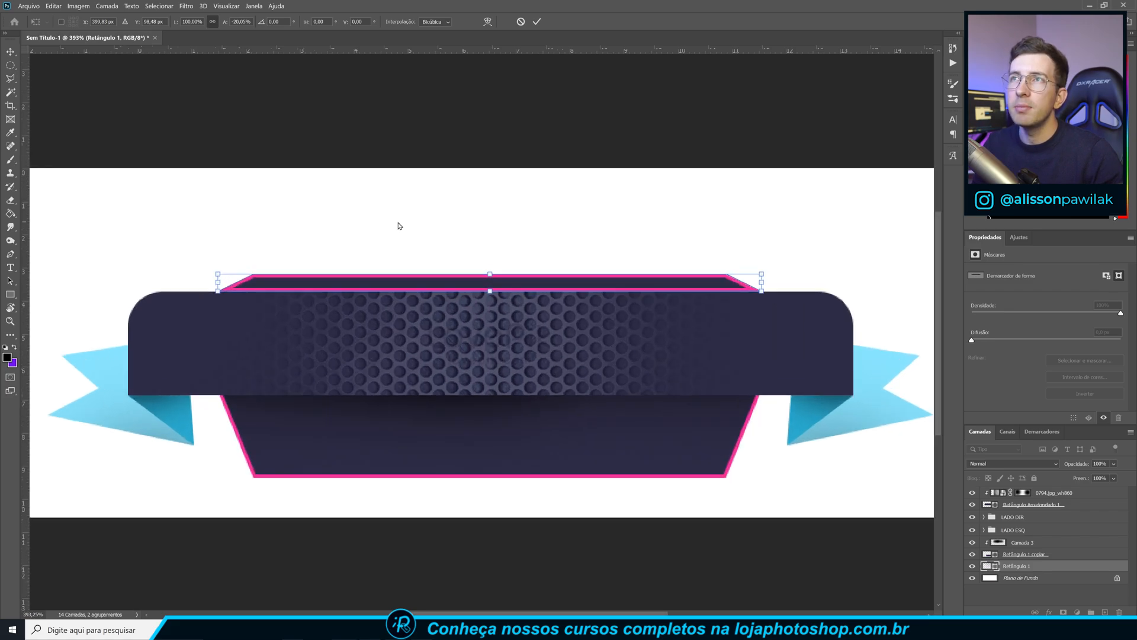
pyautogui.click(536, 23)
pyautogui.click(10, 295)
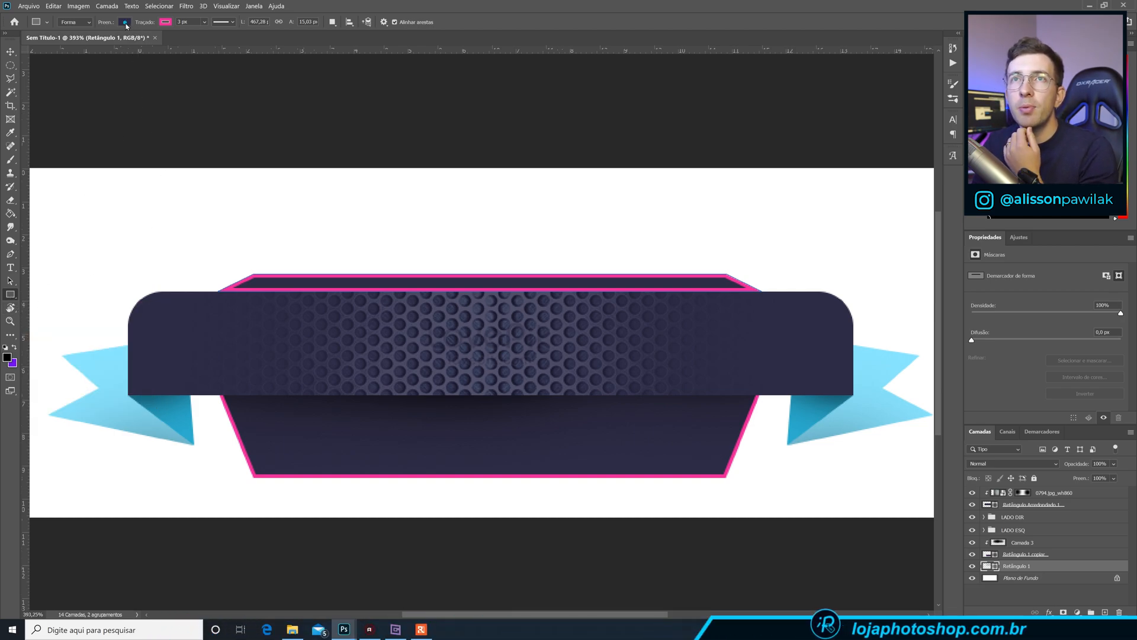
# - Fill the flipped strip above the bar with the recently used pink and remove its stroke
pyautogui.click(125, 23)
pyautogui.click(63, 71)
pyautogui.click(166, 22)
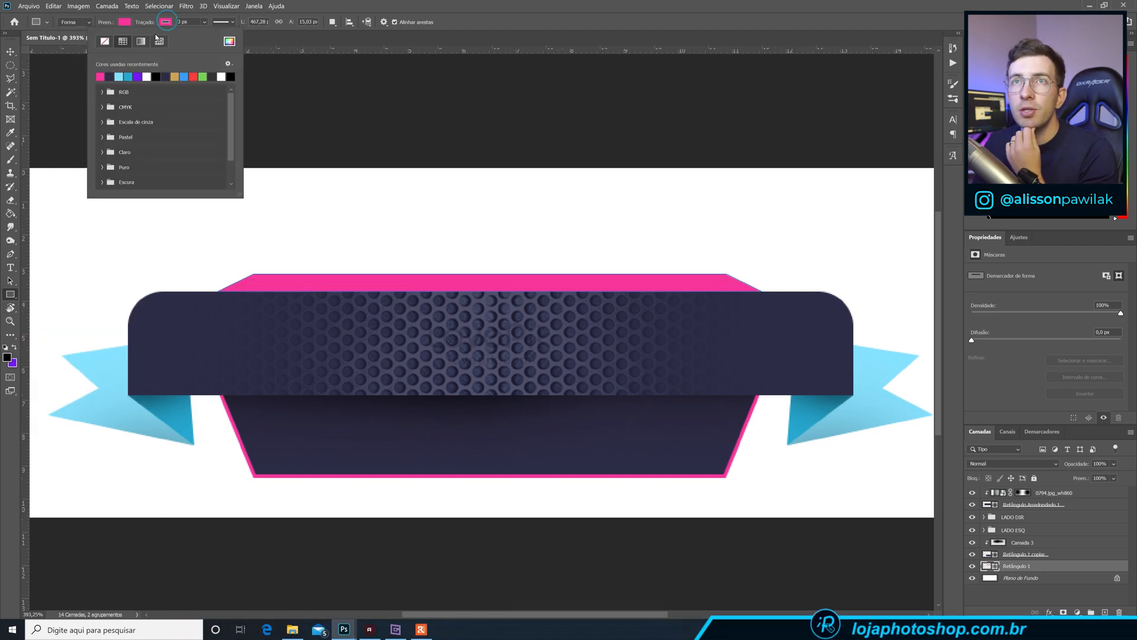
pyautogui.click(103, 42)
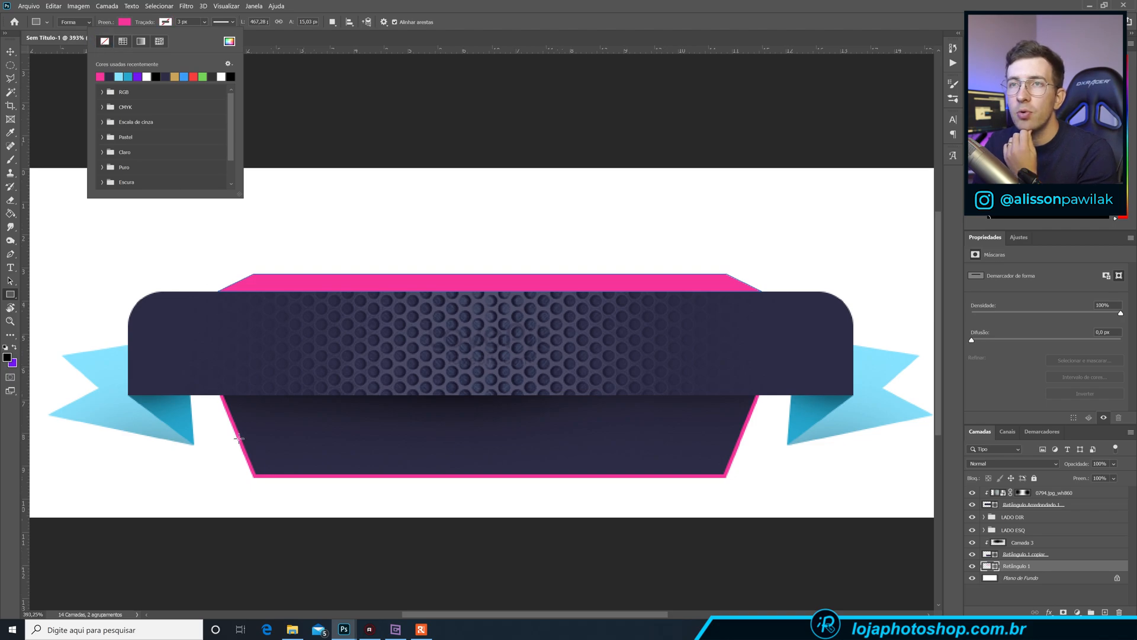
pyautogui.click(12, 53)
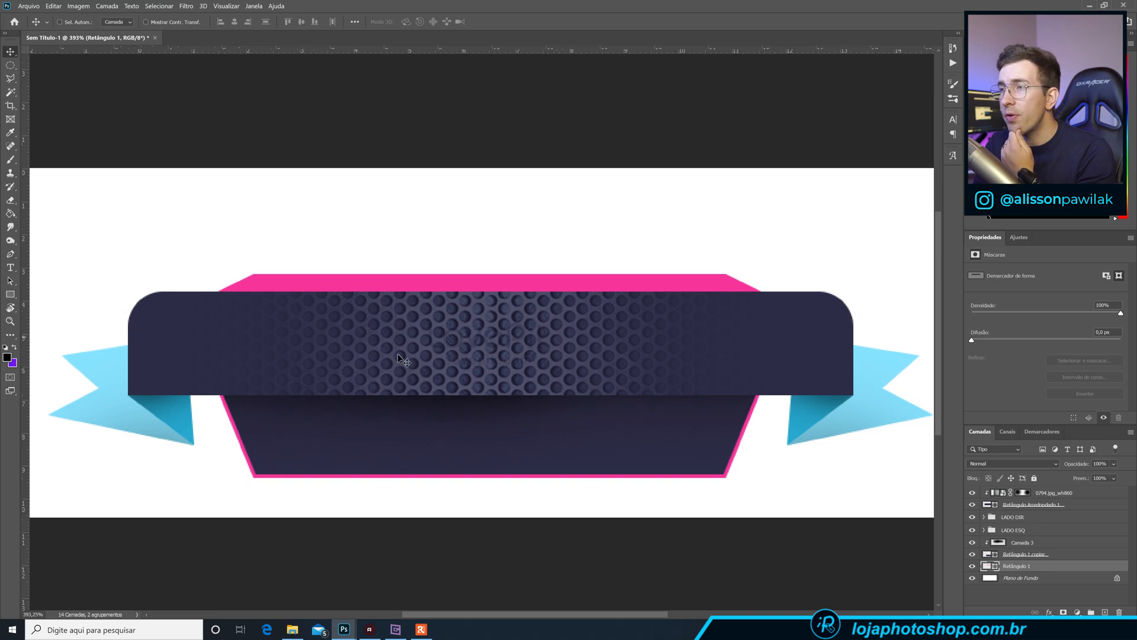
# - Outline the pink strip's left corner with a Polygonal Lasso selection running diagonally from its upper corner into the bar
pyautogui.click(10, 79)
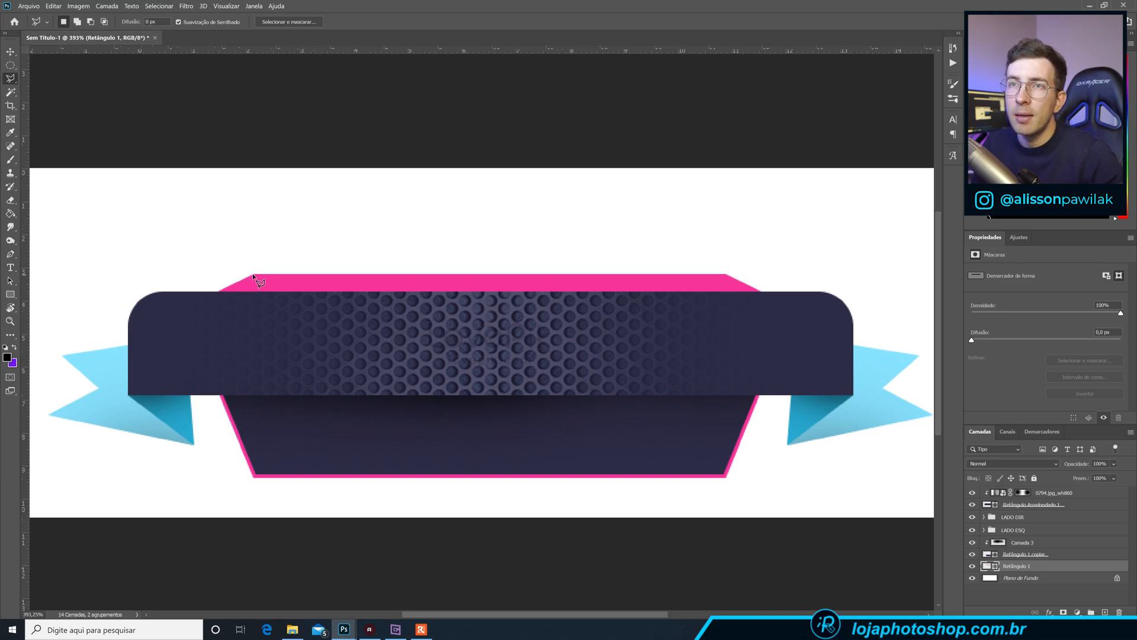
pyautogui.rightClick(10, 79)
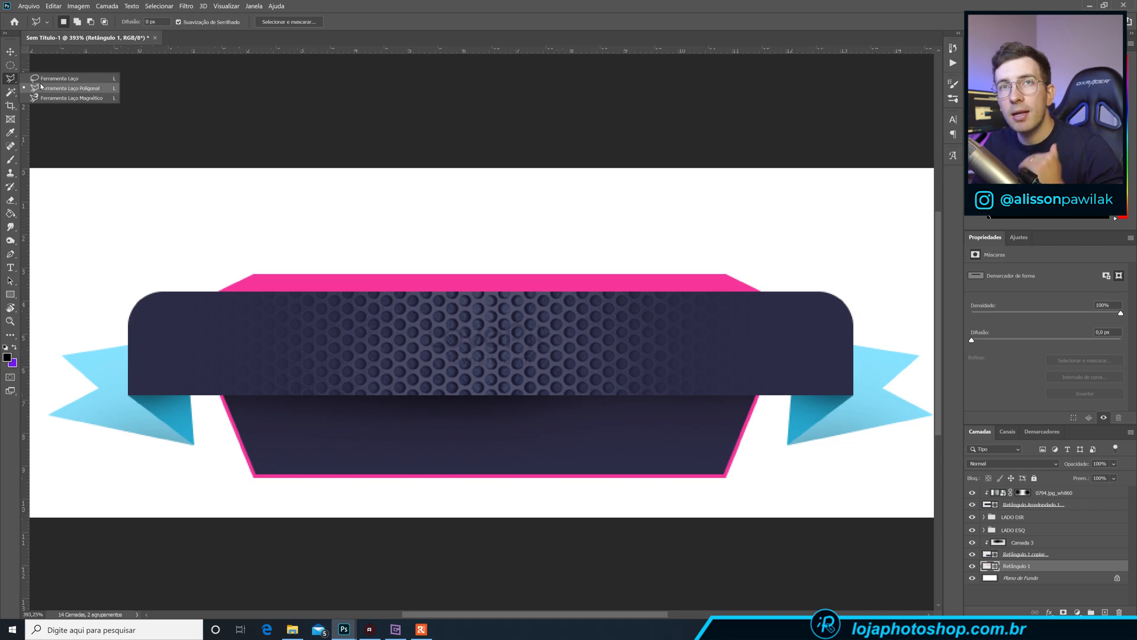
pyautogui.click(40, 86)
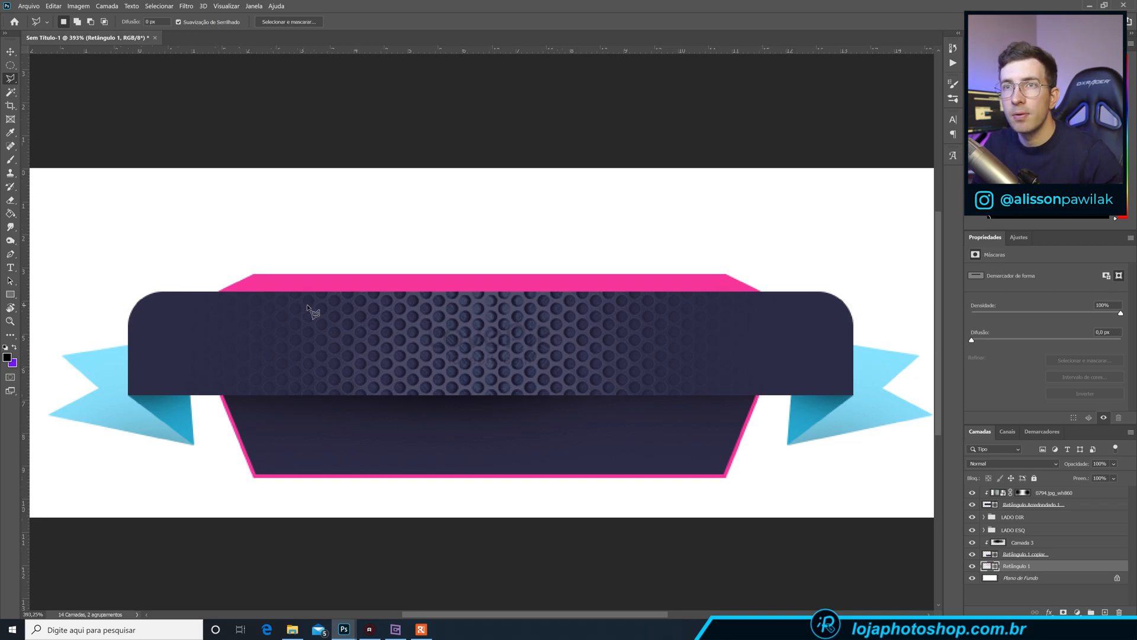
pyautogui.click(252, 274)
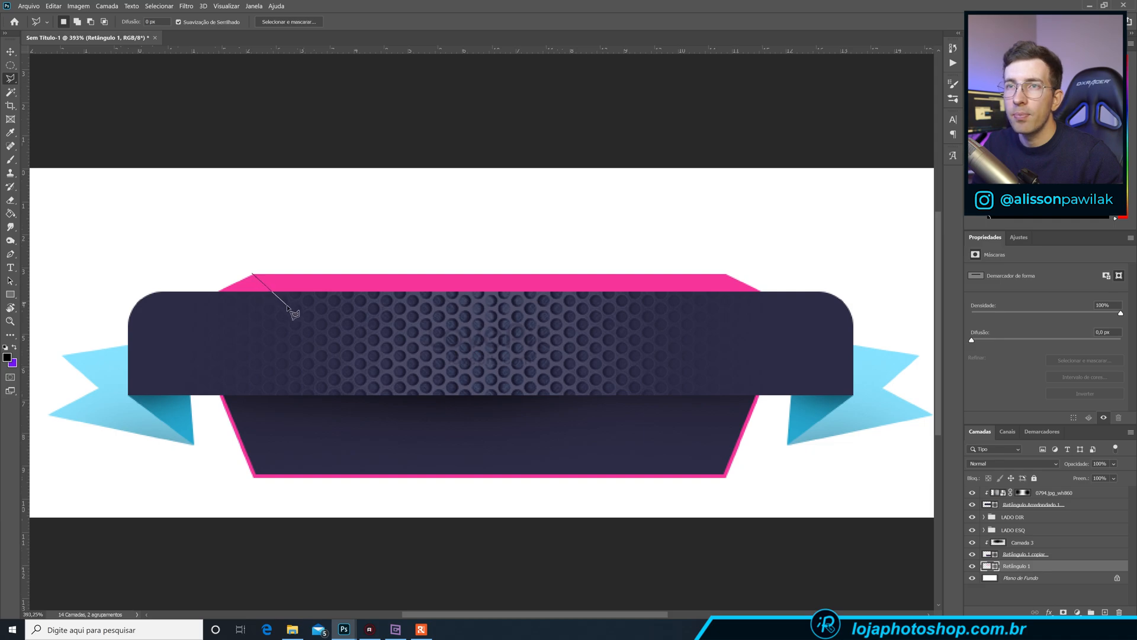
pyautogui.click(288, 306)
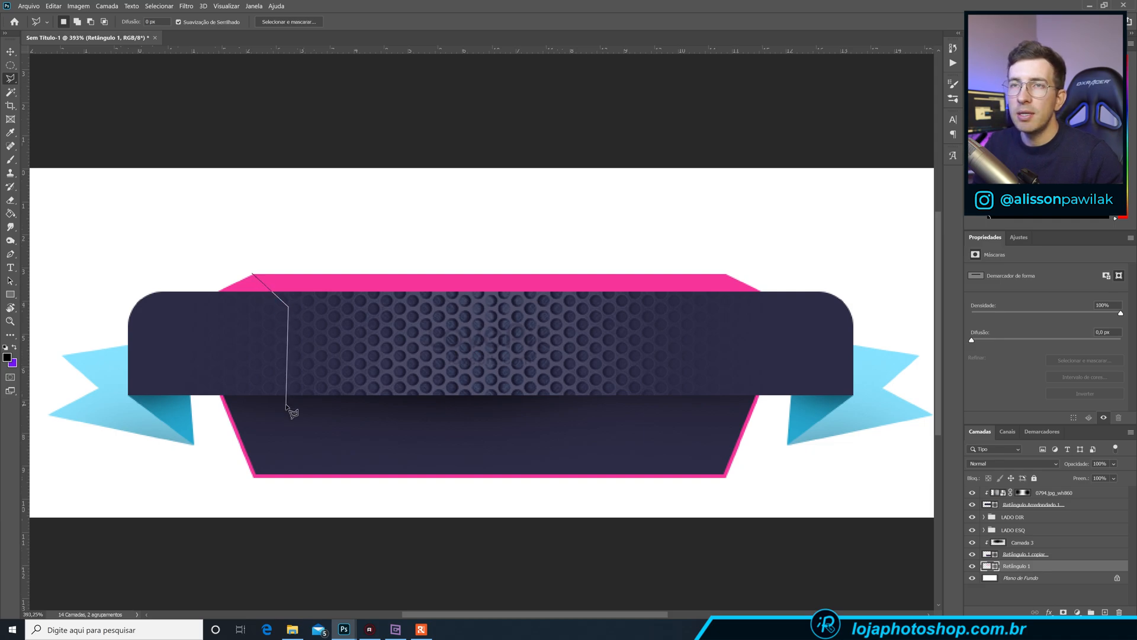
pyautogui.click(188, 362)
pyautogui.doubleClick(165, 231)
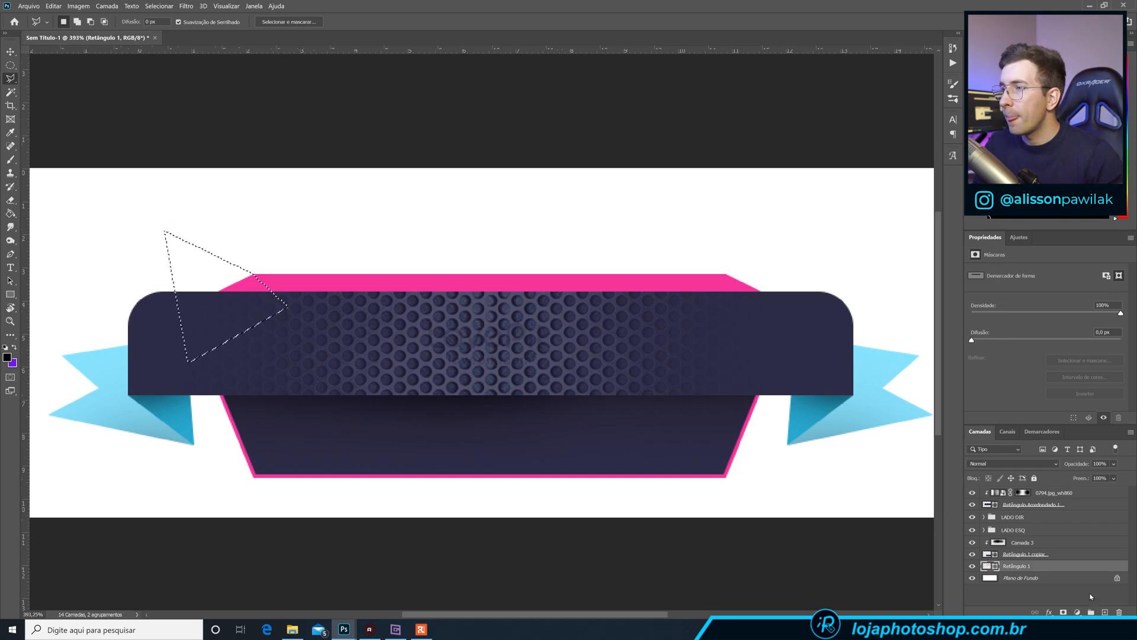
# - Add a layer clipped to the pink strip, brush a soft black fold shadow inside the selection, and deselect
pyautogui.click(1105, 612)
pyautogui.keyDown('alt'); pyautogui.click(1054, 568); pyautogui.keyUp('alt')
pyautogui.click(10, 164)
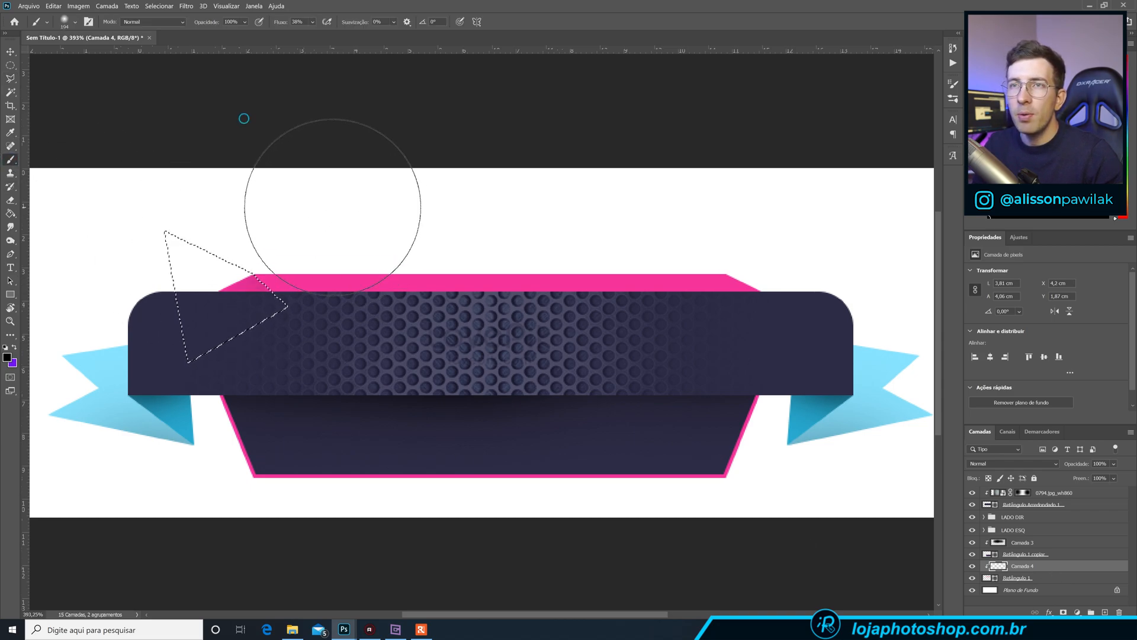
pyautogui.hotkey('ctrl', 'd')
pyautogui.scroll(-3, 560, 373)
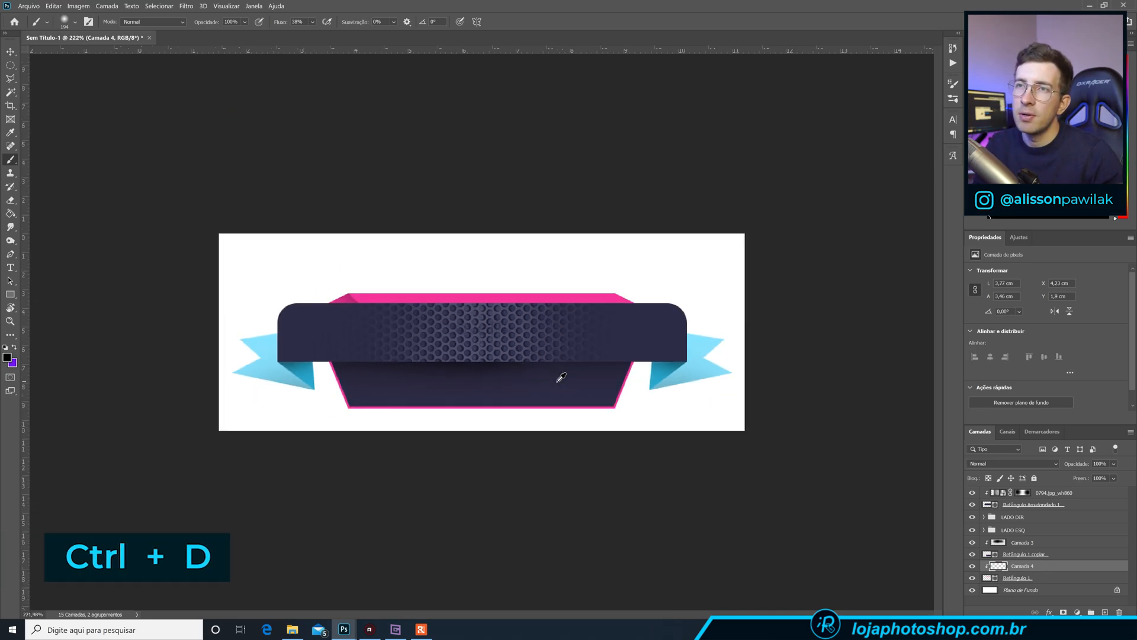
pyautogui.scroll(2, 561, 306)
pyautogui.scroll(2, 562, 296)
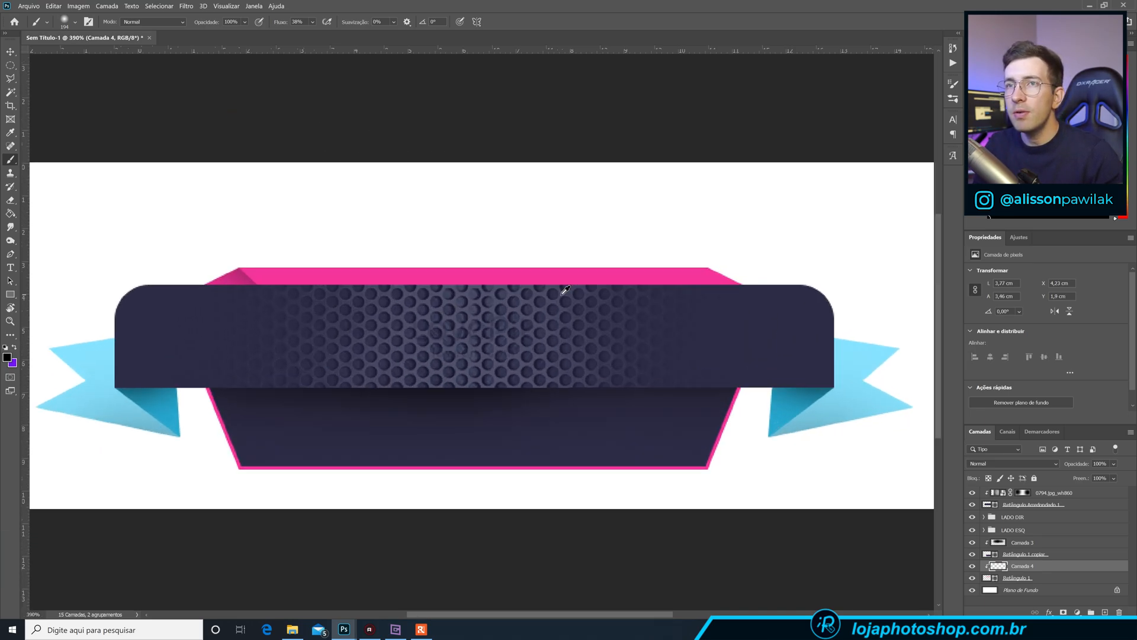
# - Select the pink strip's right corner with a mirrored diagonal edge, brush a matching soft black fold shadow there, and deselect
pyautogui.click(10, 78)
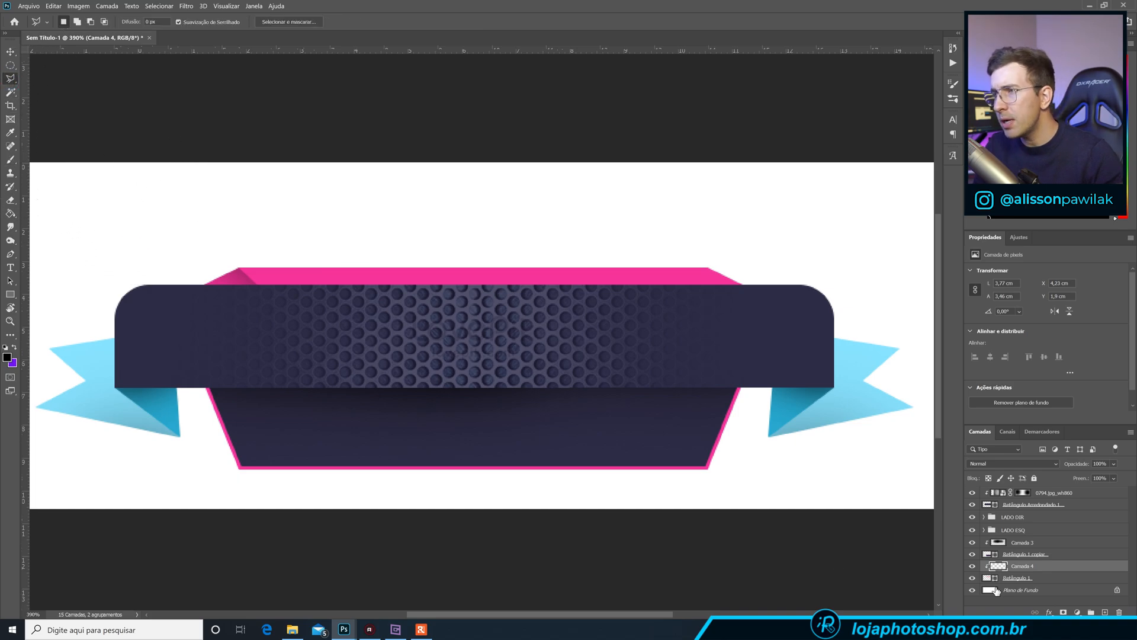
pyautogui.click(709, 268)
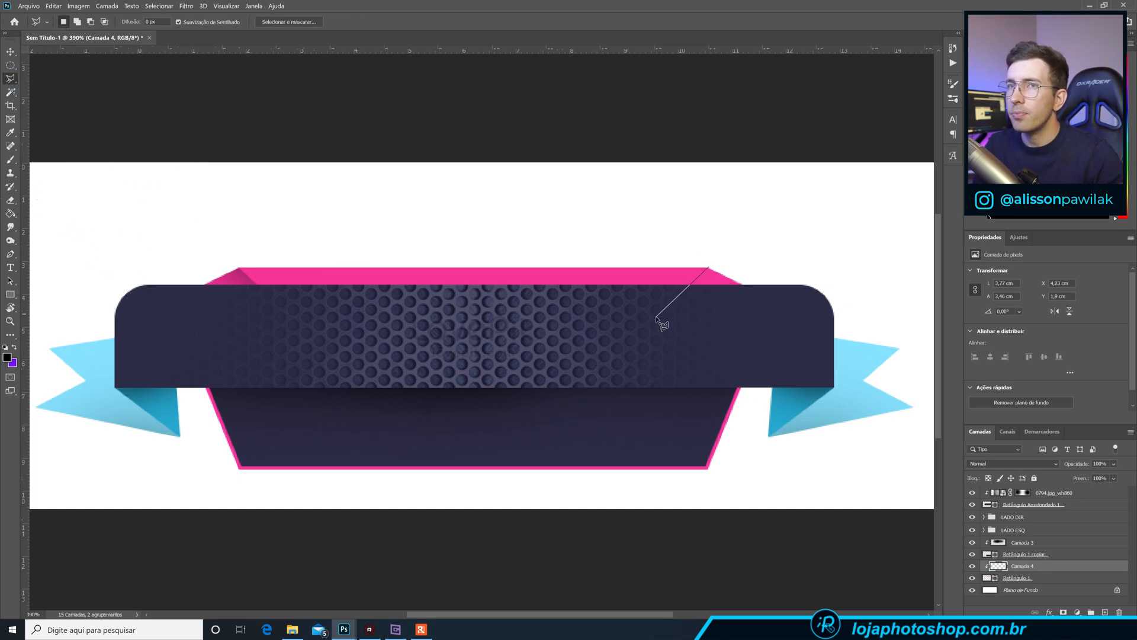
pyautogui.click(652, 316)
pyautogui.click(794, 299)
pyautogui.click(799, 265)
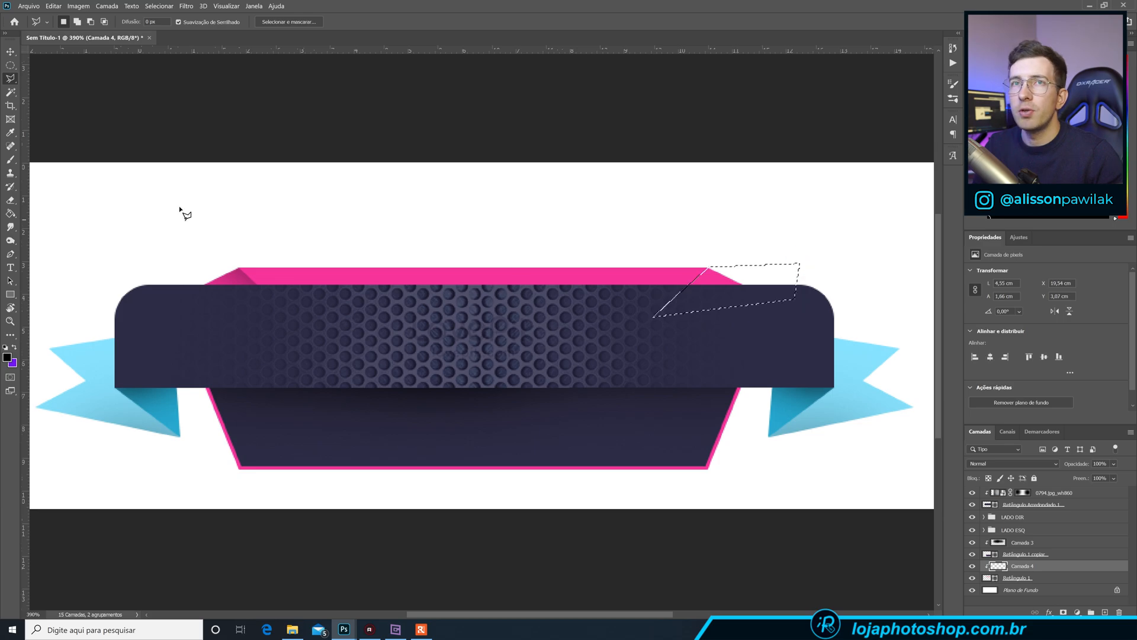
pyautogui.click(10, 159)
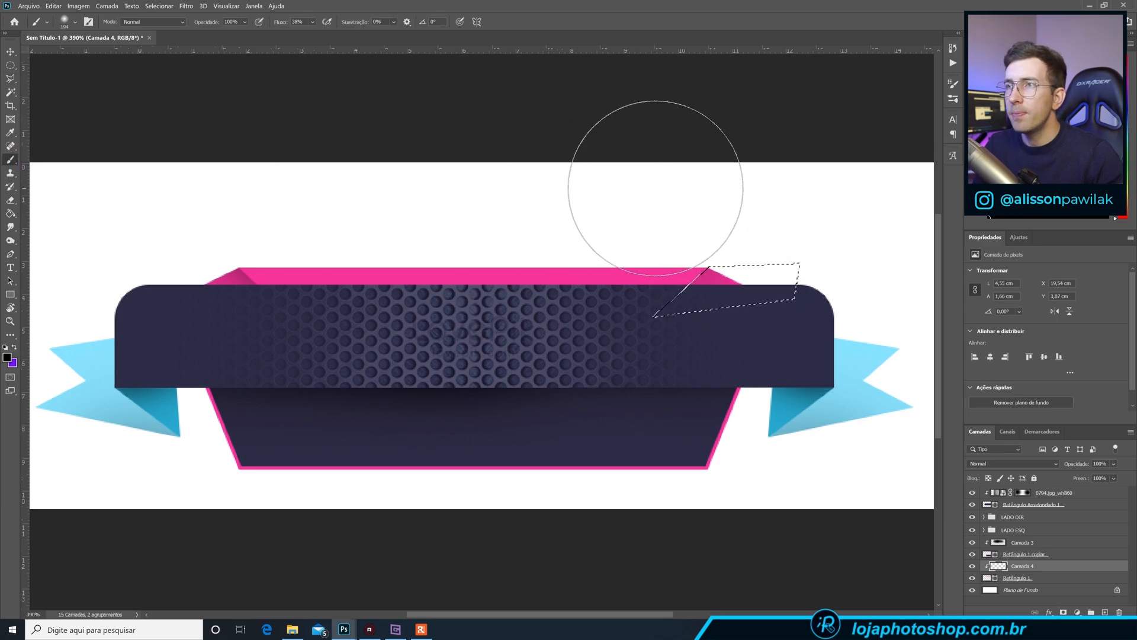
pyautogui.hotkey('ctrl', 'd')
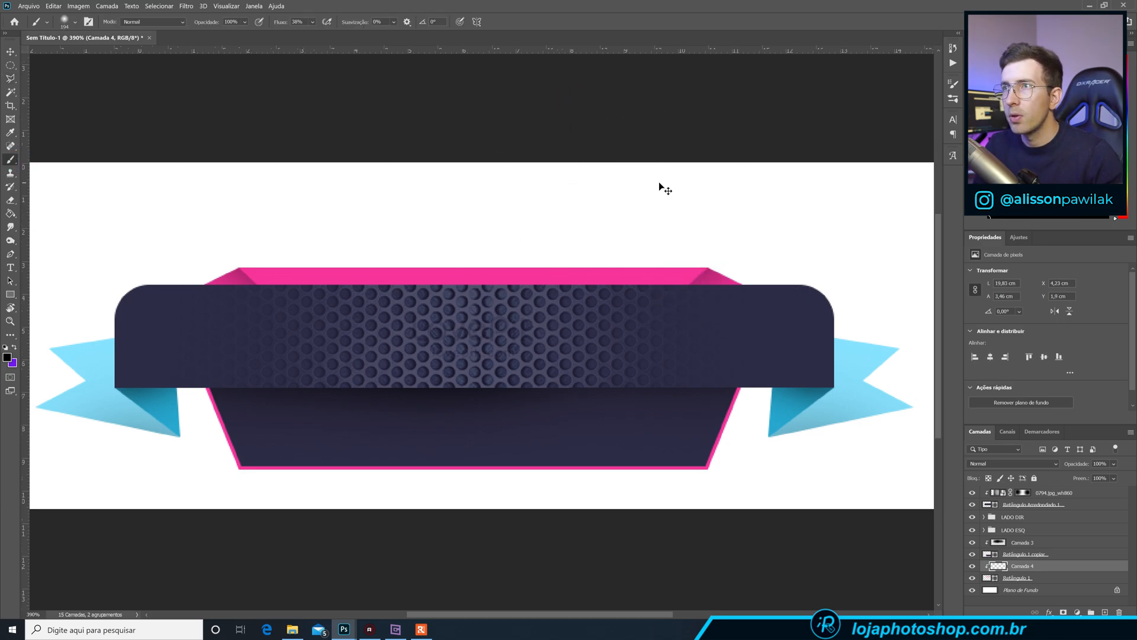
pyautogui.scroll(-3, 699, 380)
pyautogui.scroll(2, 435, 272)
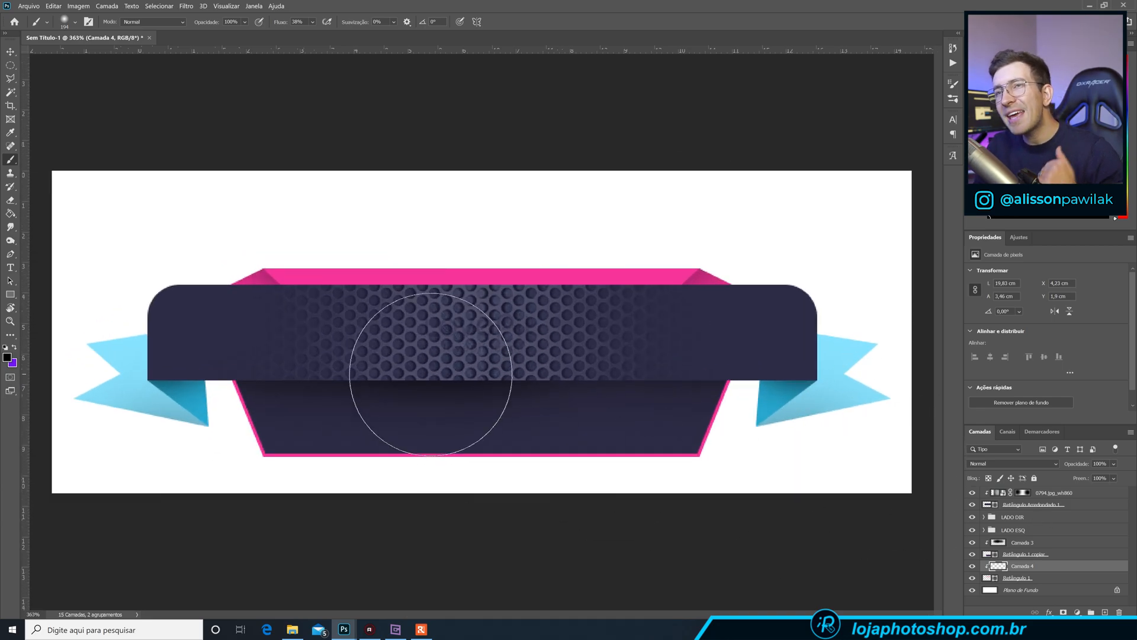
# - Add an empty layer above all others and set the Pen tool to draw shapes with pink fill and no stroke
pyautogui.click(1051, 495)
pyautogui.click(1105, 612)
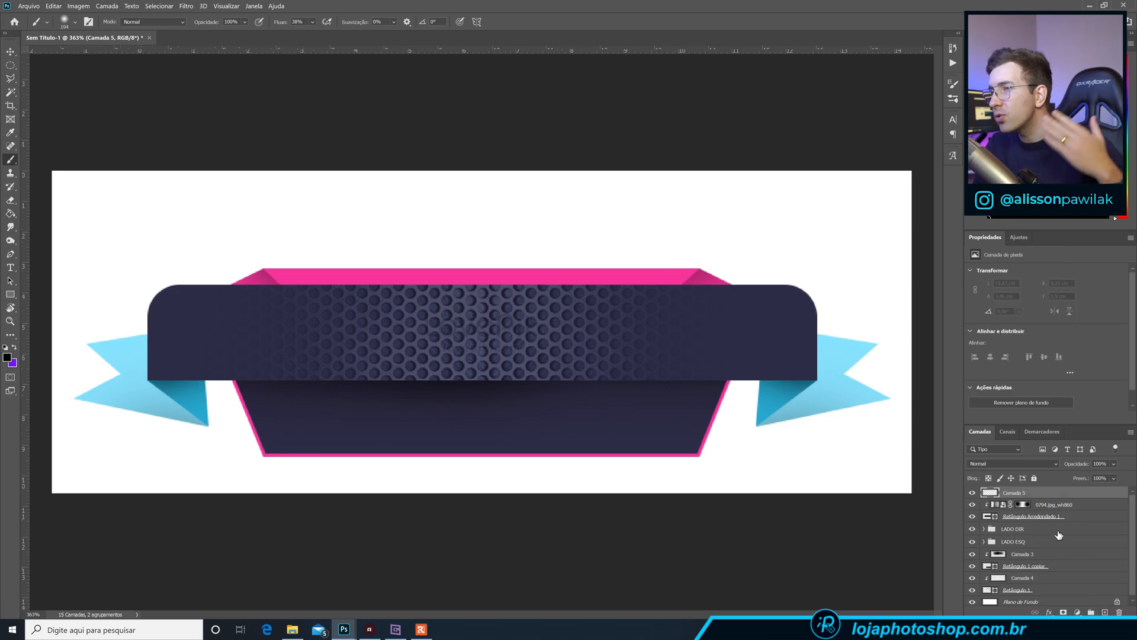
pyautogui.click(10, 255)
pyautogui.click(124, 22)
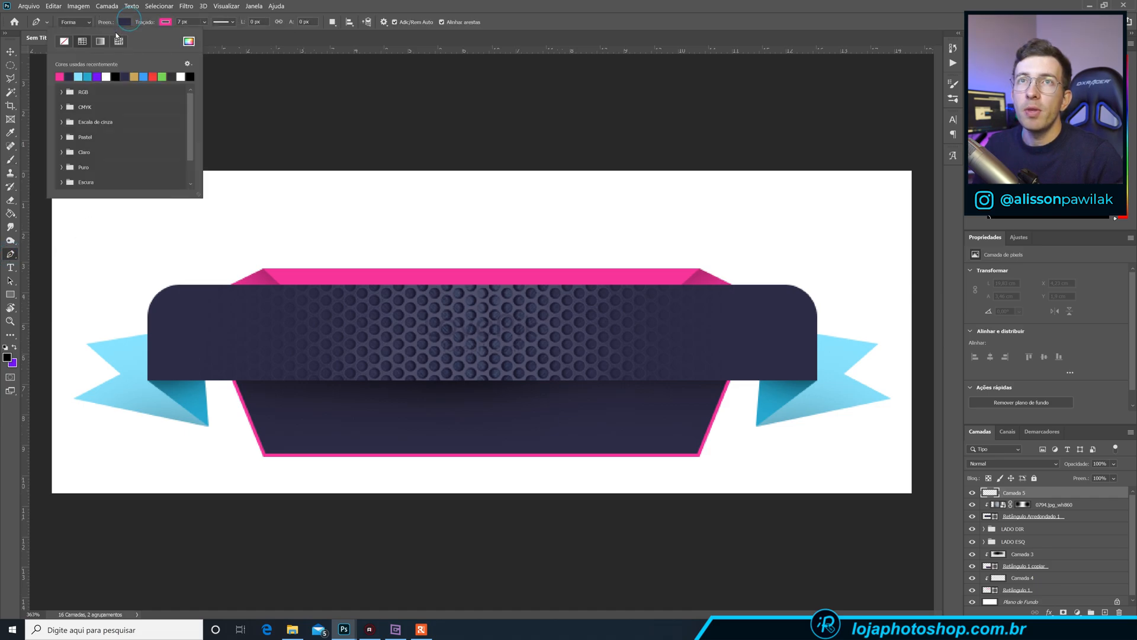
pyautogui.click(64, 75)
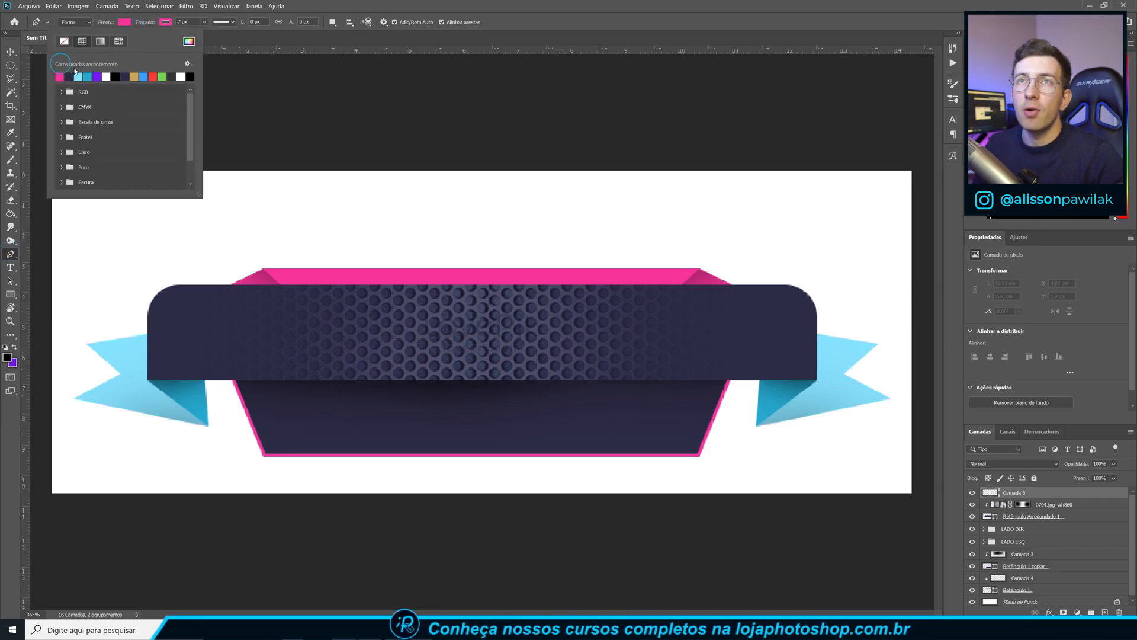
pyautogui.click(165, 22)
pyautogui.click(105, 41)
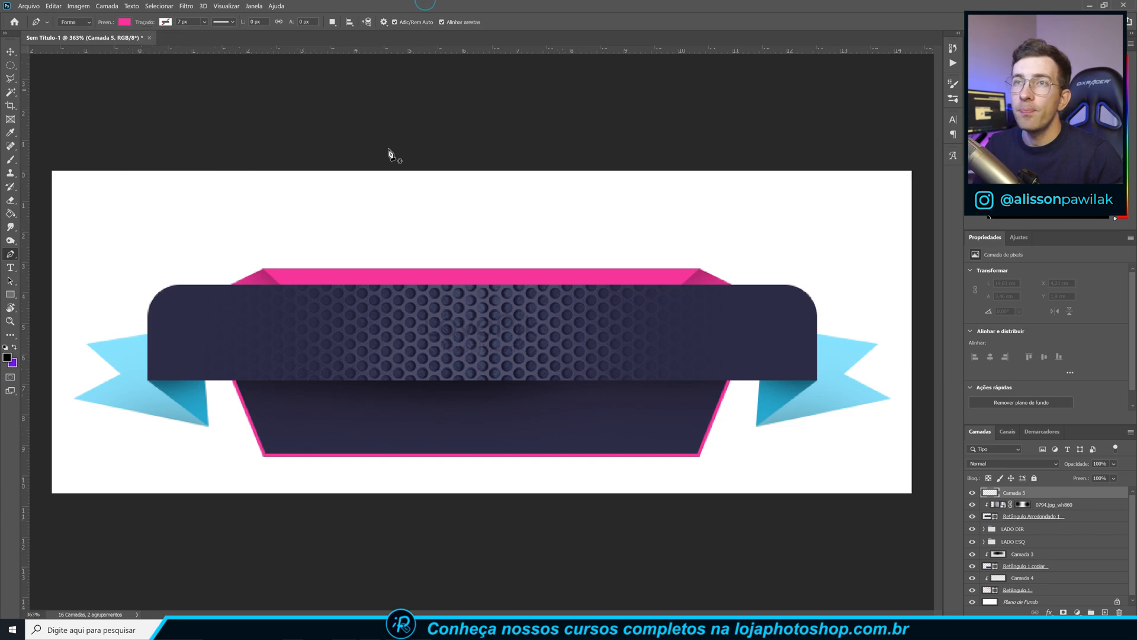
# - Start a pen shape with a diagonal edge about 14 × 14 px, continuing the left fold line down into the bar
pyautogui.scroll(4, 275, 281)
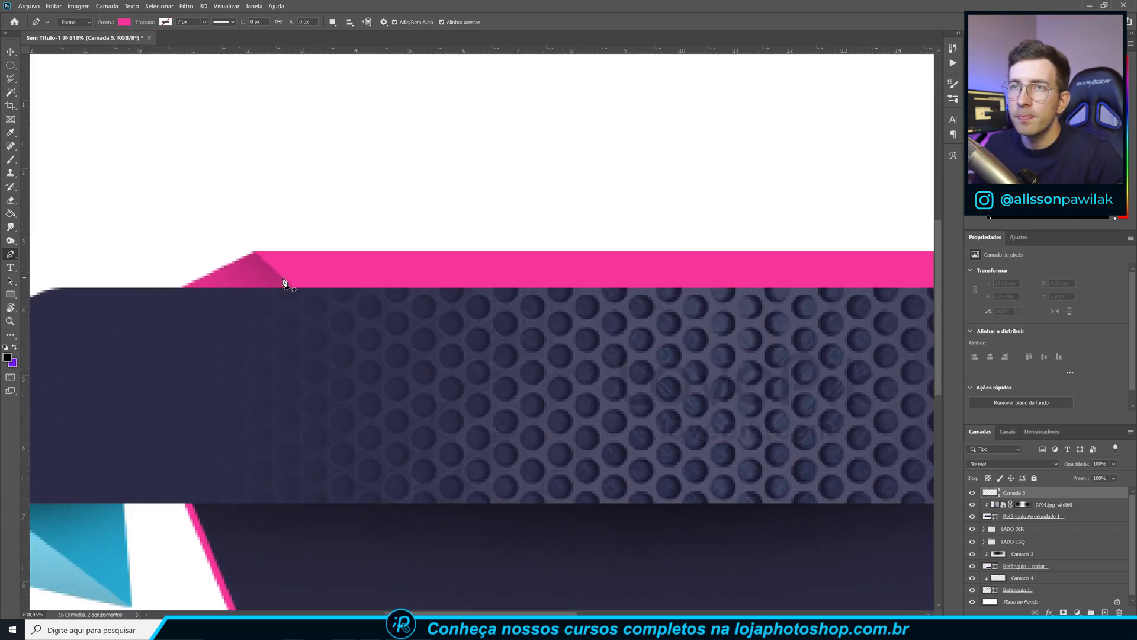
pyautogui.click(282, 277)
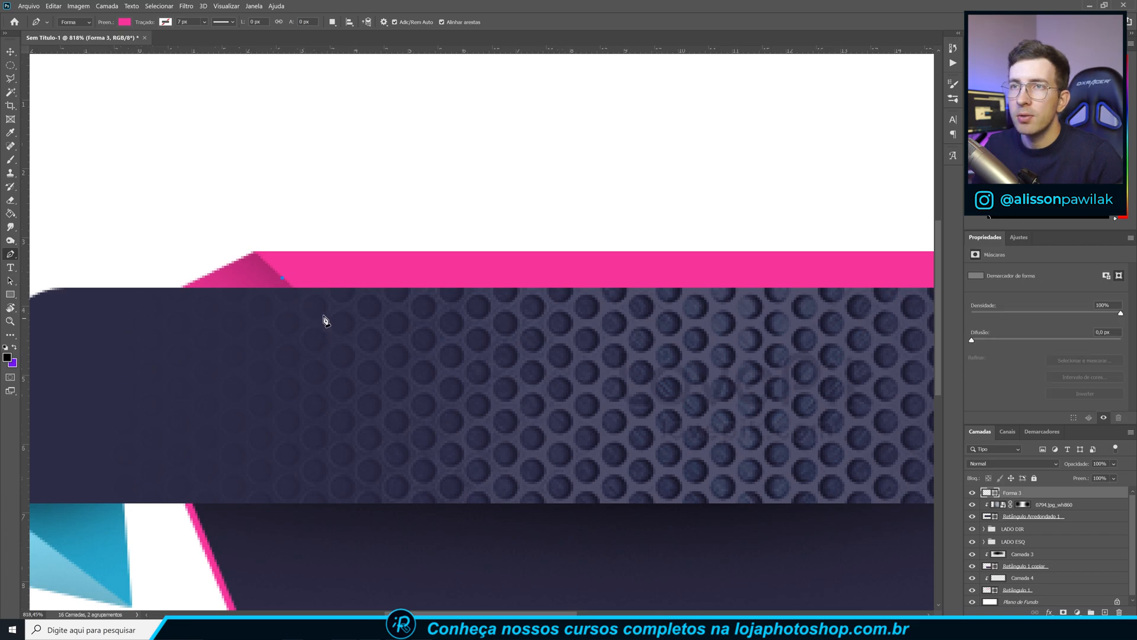
pyautogui.click(314, 308)
pyautogui.hotkey('ctrl', 'z')
pyautogui.click(315, 314)
pyautogui.hotkey('ctrl', 'z')
pyautogui.click(316, 313)
pyautogui.hotkey('ctrl', 'z')
pyautogui.click(316, 313)
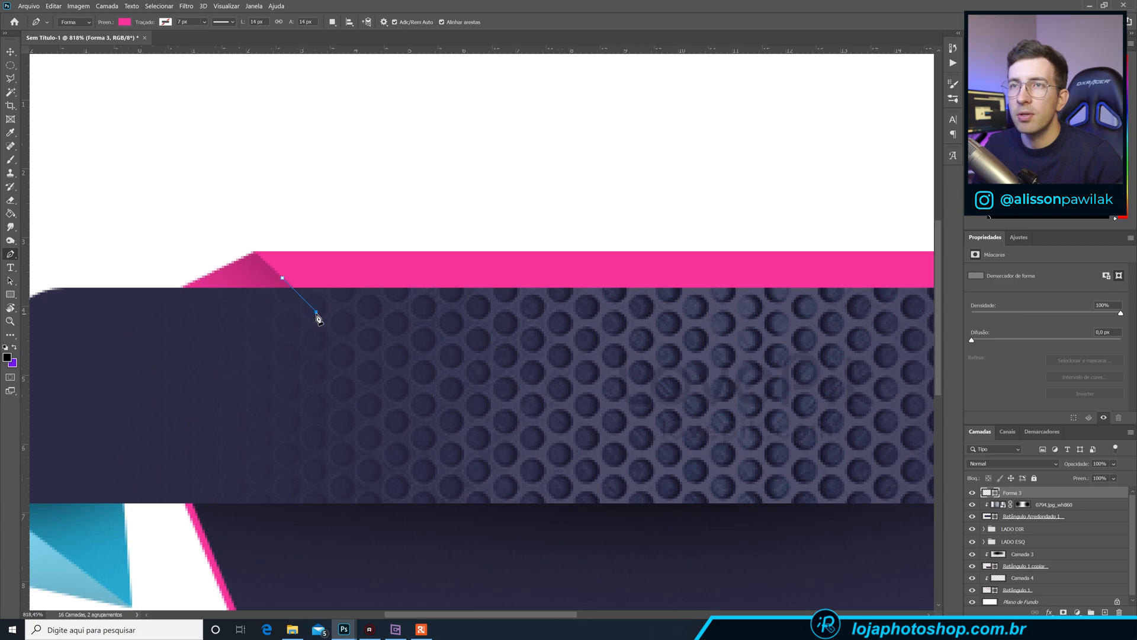
pyautogui.scroll(-4, 325, 328)
pyautogui.scroll(2, 468, 305)
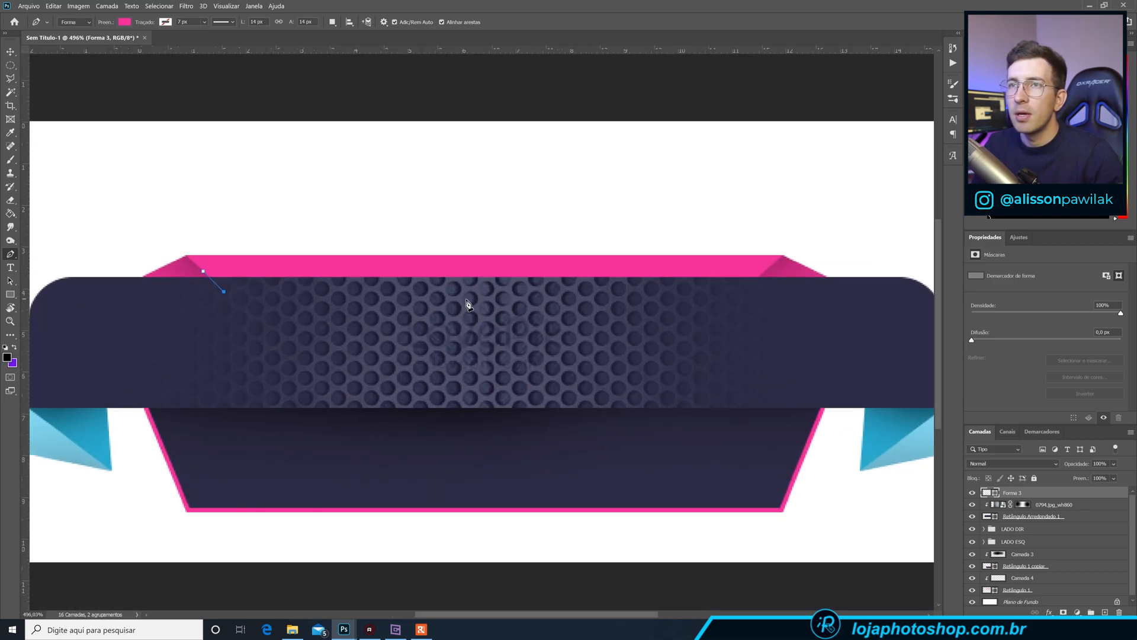
pyautogui.scroll(-1, 472, 336)
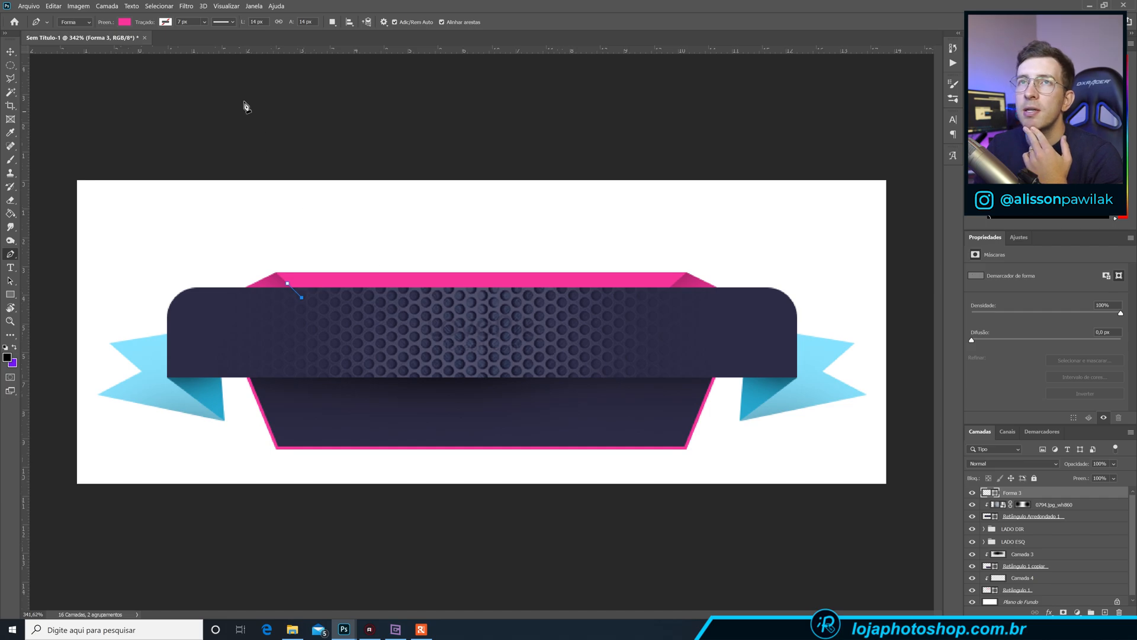
# - Add a vertical guide at 50% of the canvas width
pyautogui.click(236, 7)
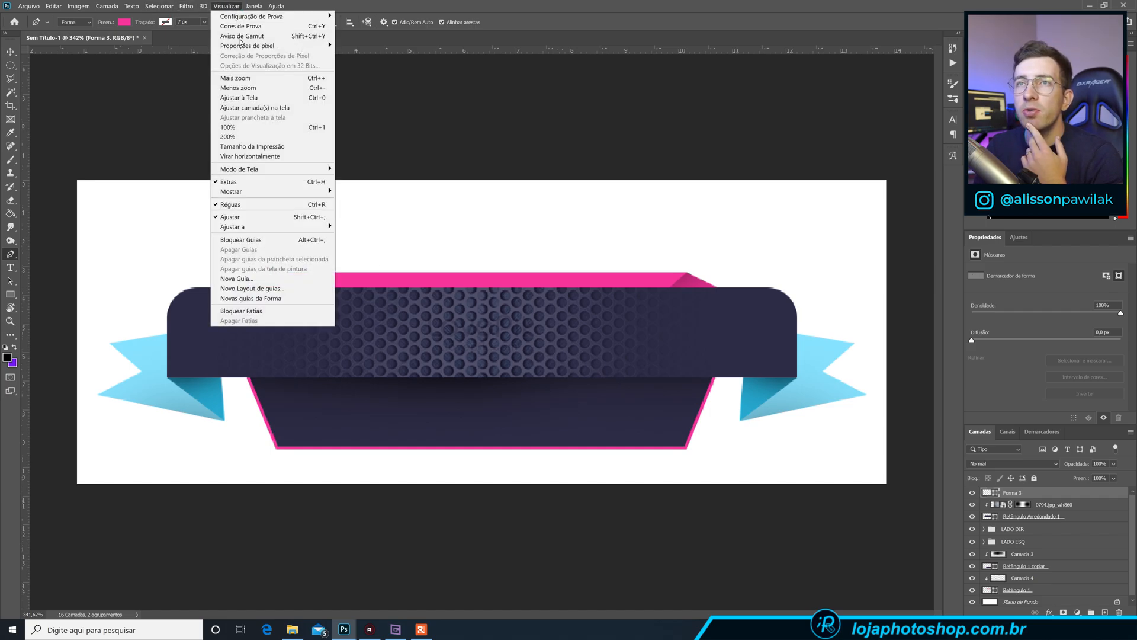
pyautogui.click(287, 277)
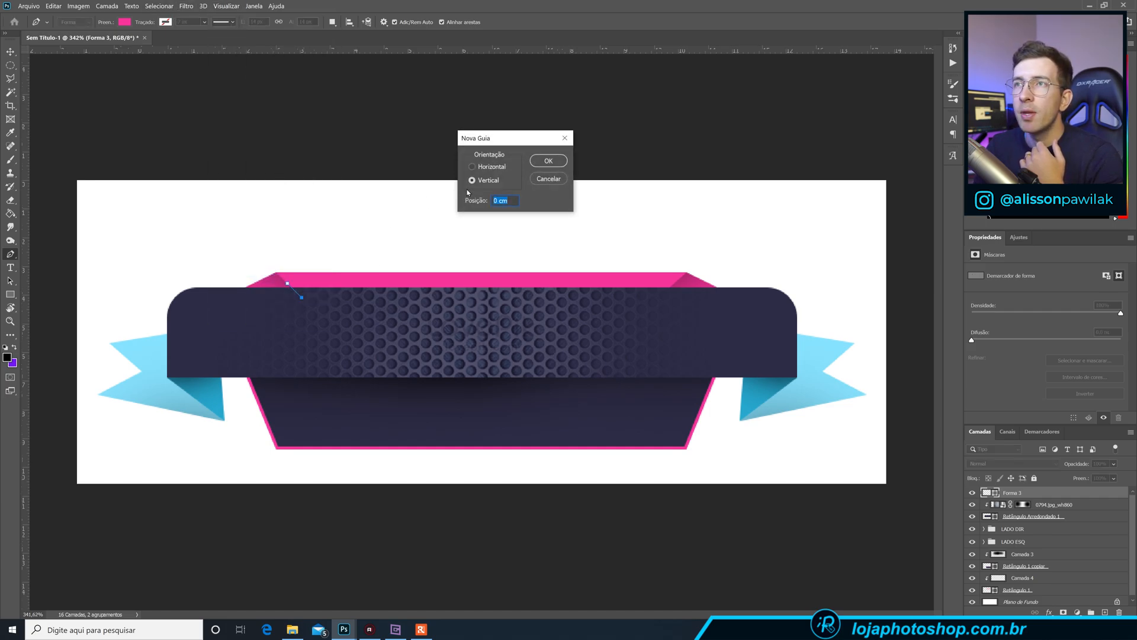
pyautogui.write('50')
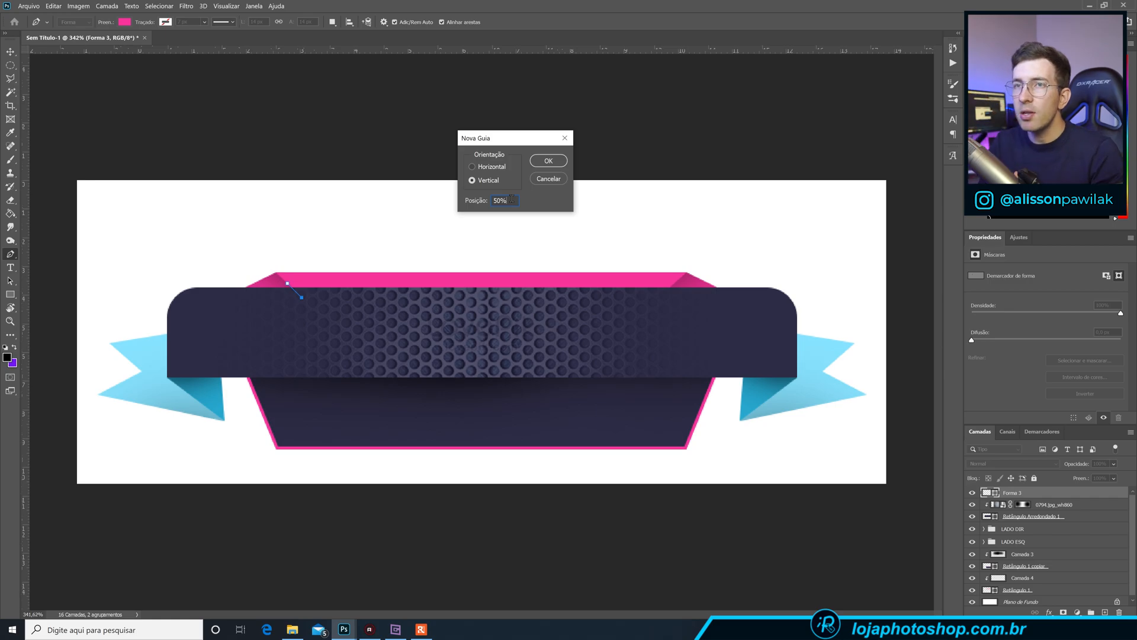
pyautogui.click(548, 160)
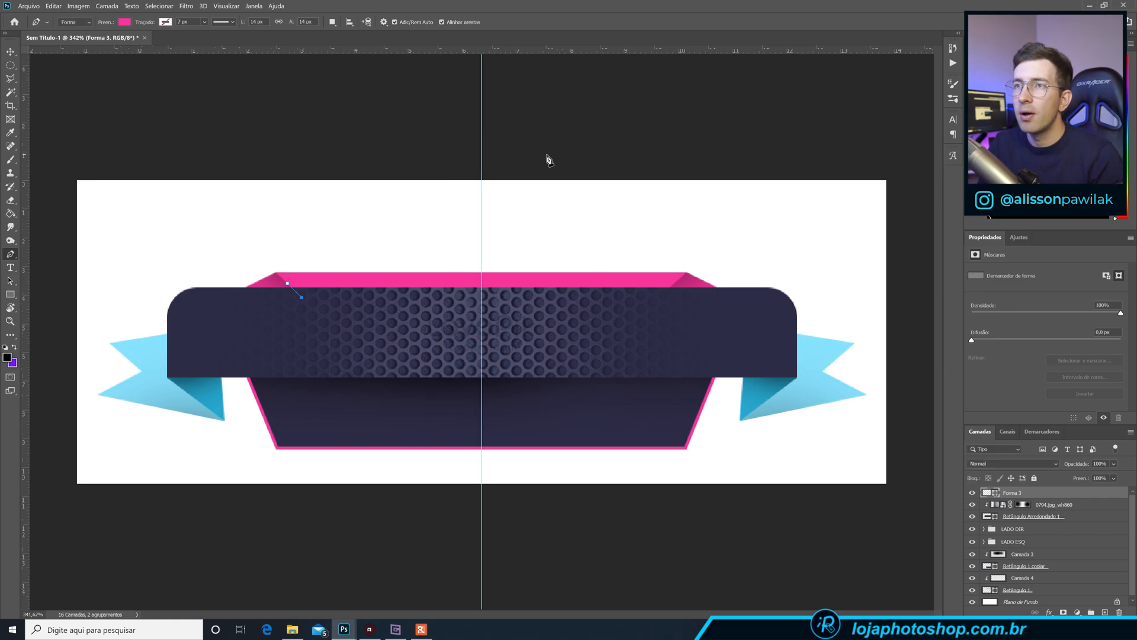
# - Extend the pen shape to the centre guide near the bar's upper edge, and add a horizontal guide level with its second anchor point
pyautogui.scroll(3, 483, 297)
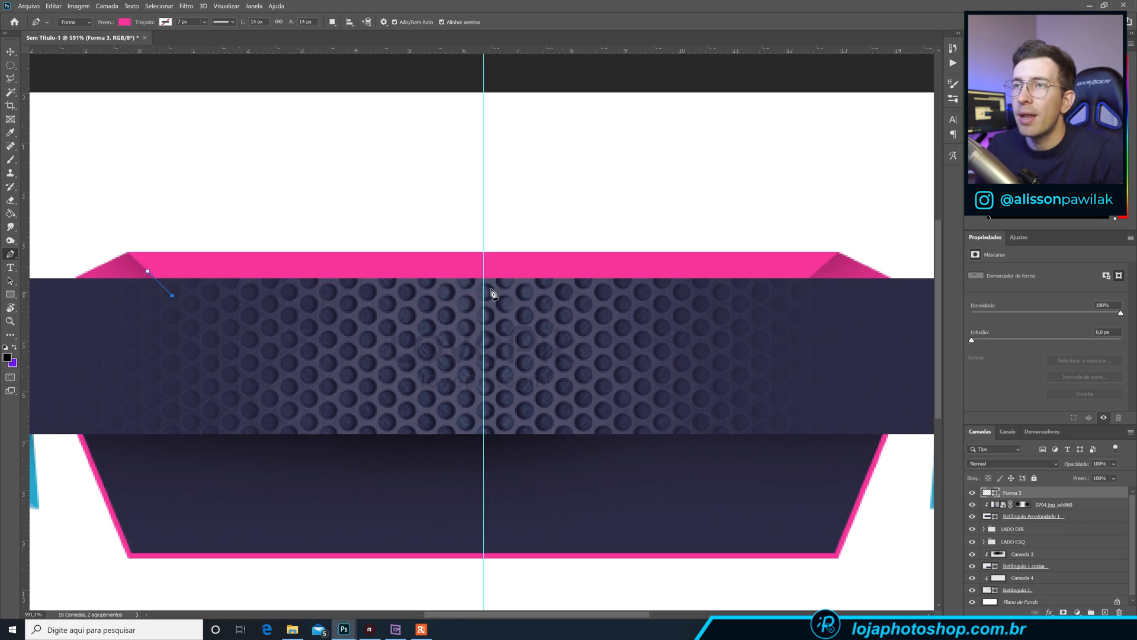
pyautogui.click(485, 286)
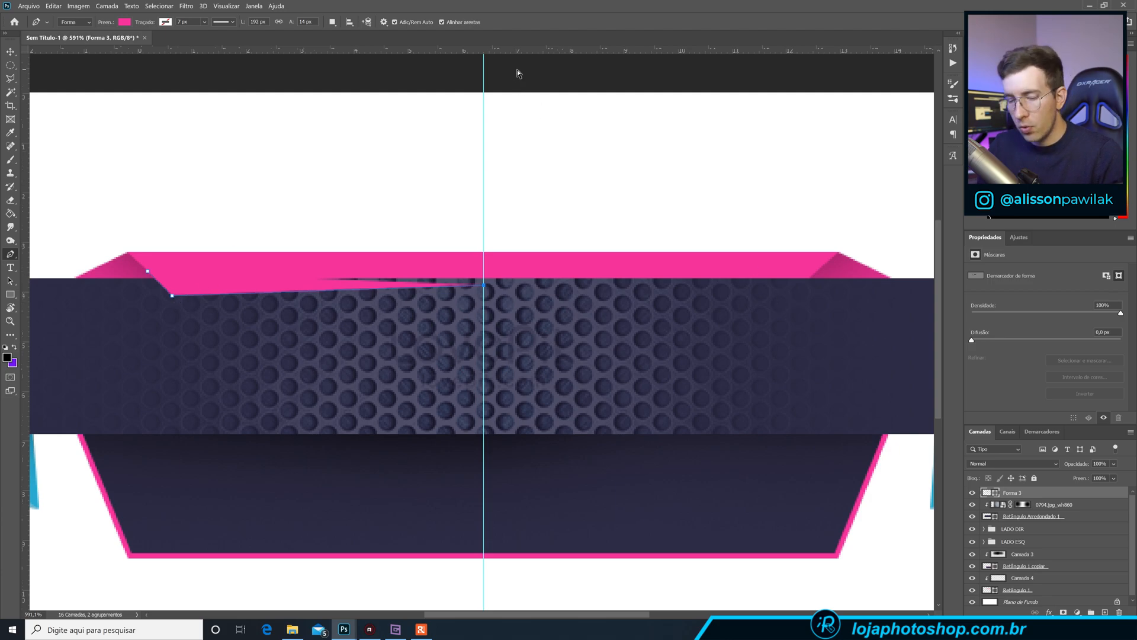
pyautogui.hotkey('ctrl', 'r')
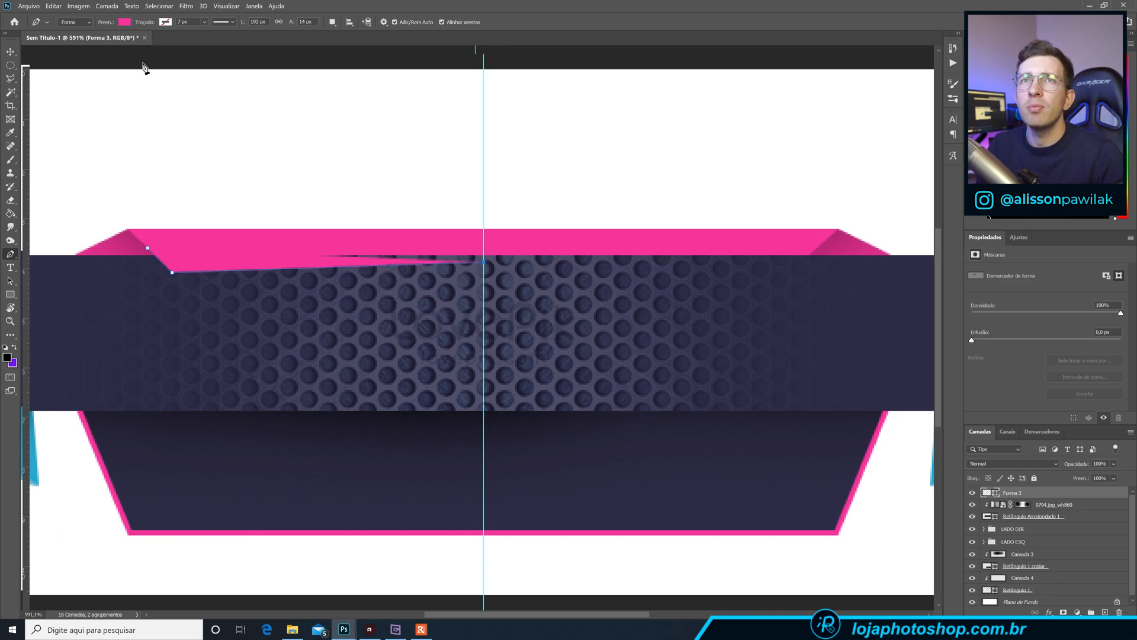
pyautogui.moveTo(27, 72)
pyautogui.mouseDown()
pyautogui.moveTo(87, 68)
pyautogui.moveTo(9, 72)
pyautogui.mouseUp()
pyautogui.moveTo(422, 41); pyautogui.dragTo(524, 271)
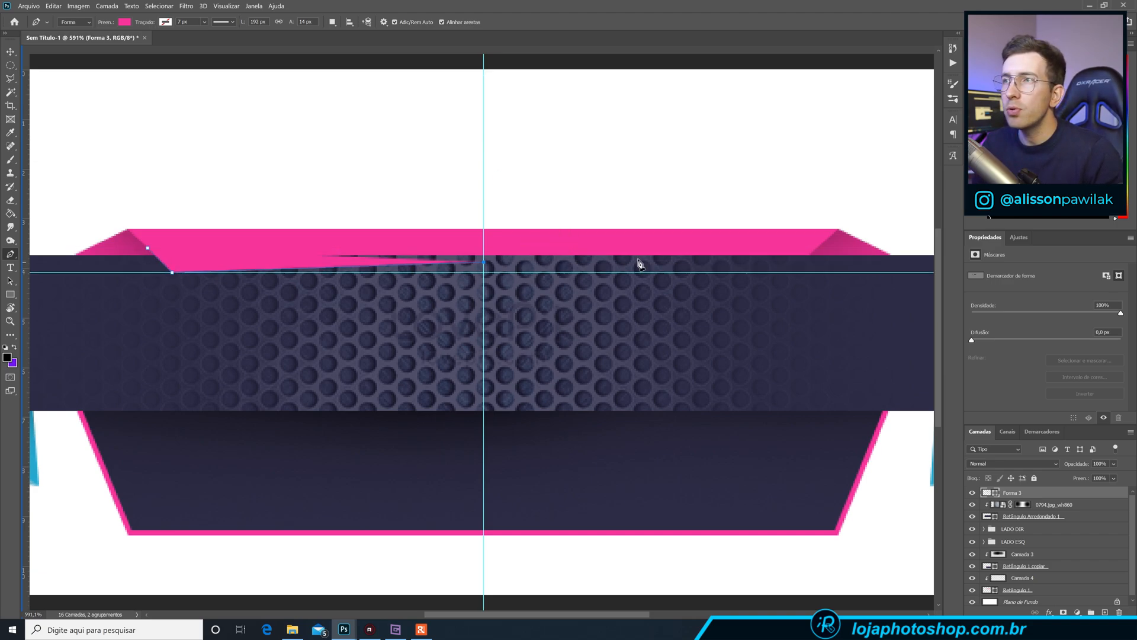
# - Extend the pen shape beyond the centre to mirror the opposite fold, about 385 px wide, and remove the horizontal guide
pyautogui.moveTo(788, 272); pyautogui.dragTo(820, 248)
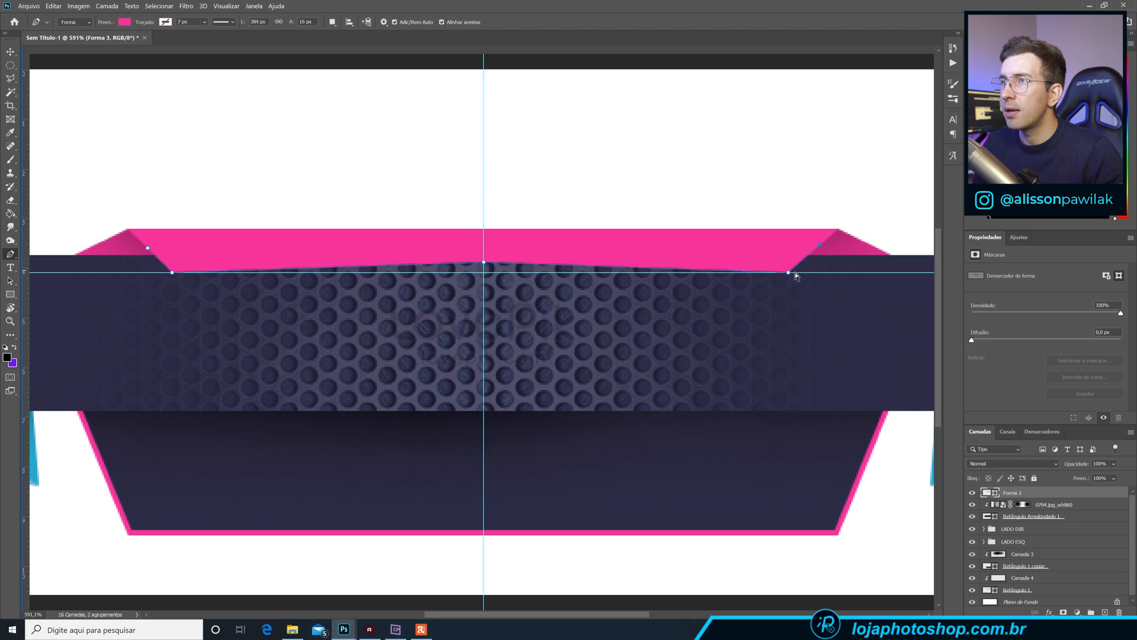
pyautogui.moveTo(788, 272); pyautogui.dragTo(781, 35)
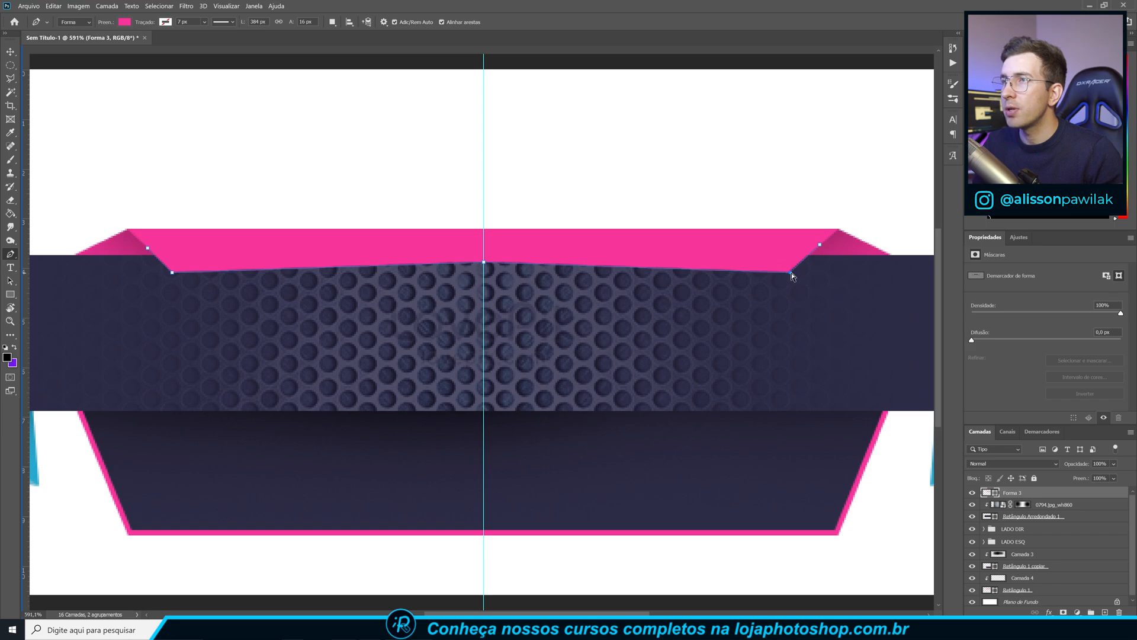
pyautogui.moveTo(820, 244); pyautogui.dragTo(822, 244)
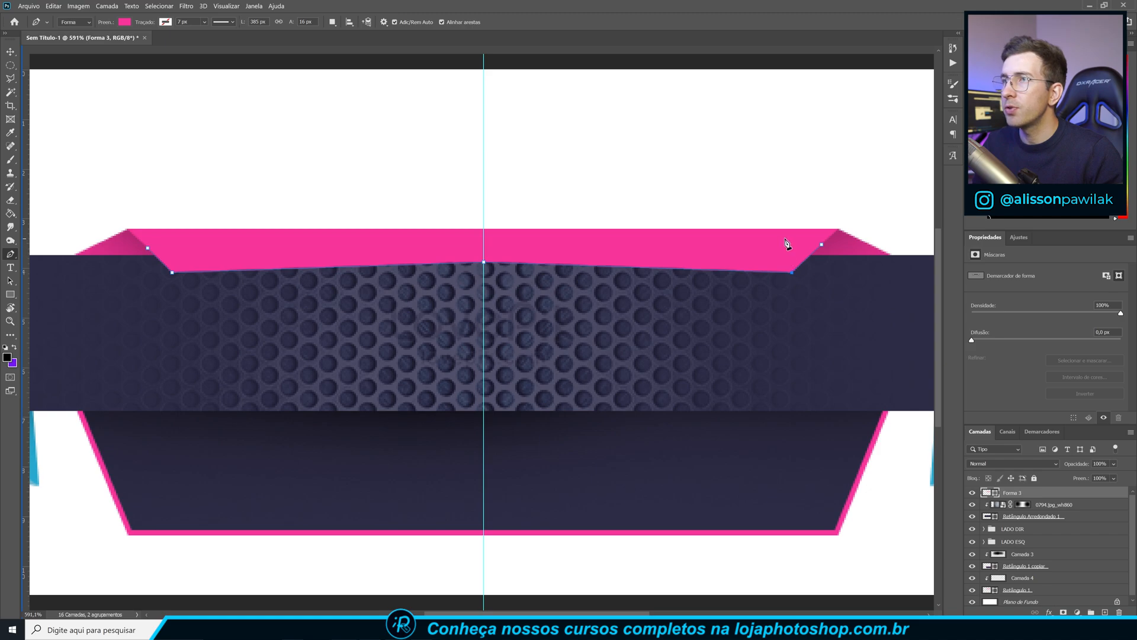
# - Close the pen shape inside the pink strip, about 385 × 22 px, and switch to the Move tool
pyautogui.click(157, 234)
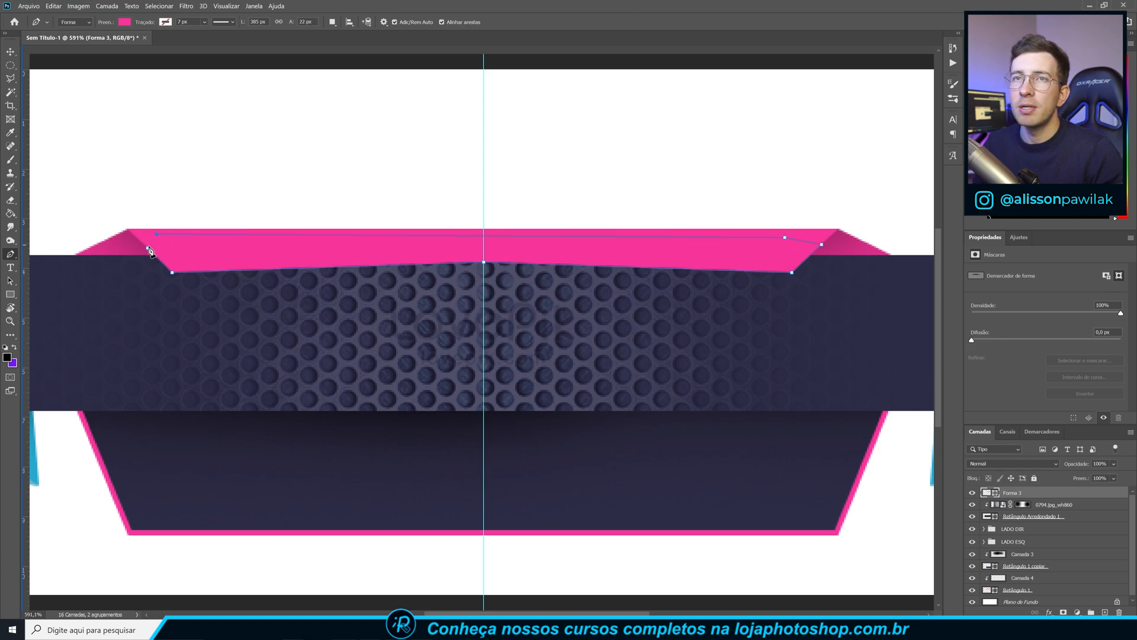
pyautogui.click(148, 249)
pyautogui.click(10, 53)
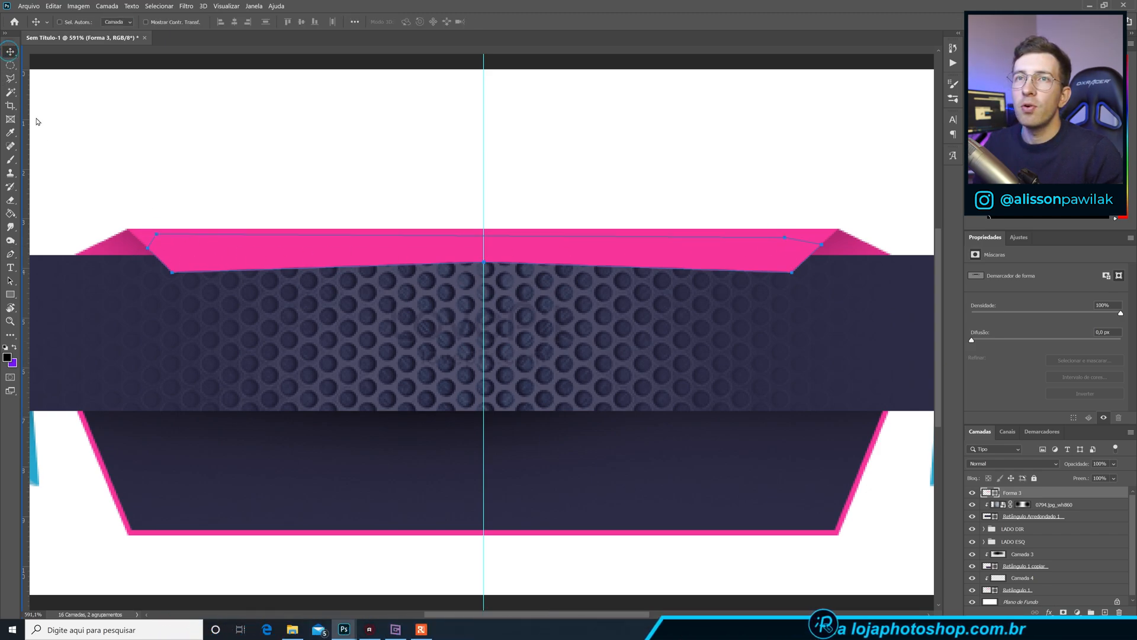
pyautogui.scroll(-2, 211, 277)
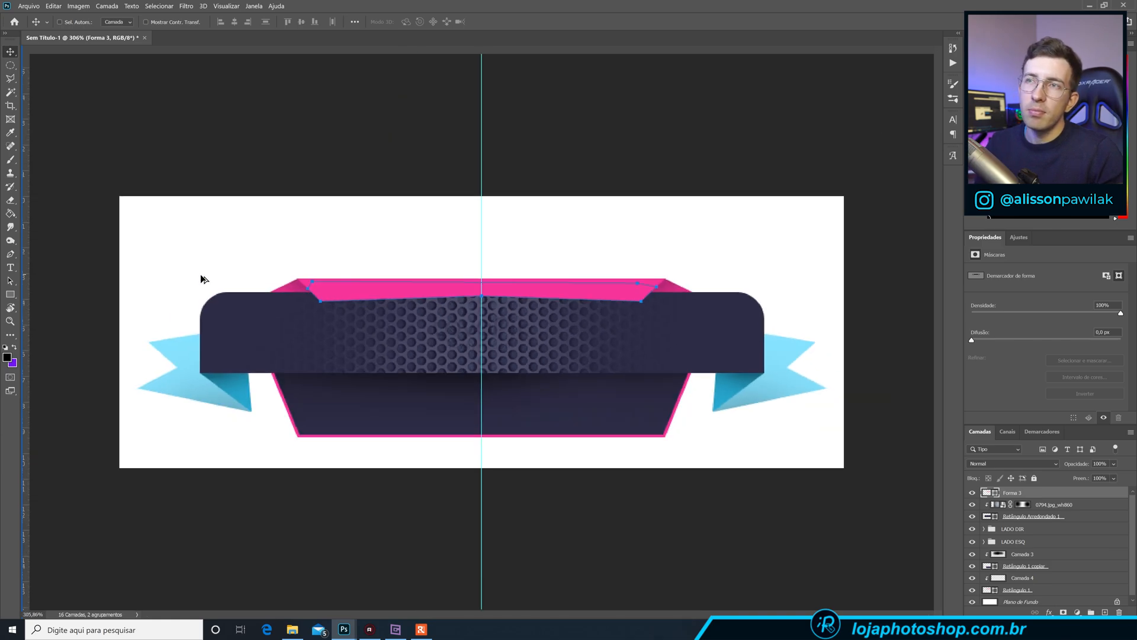
pyautogui.scroll(1, 206, 274)
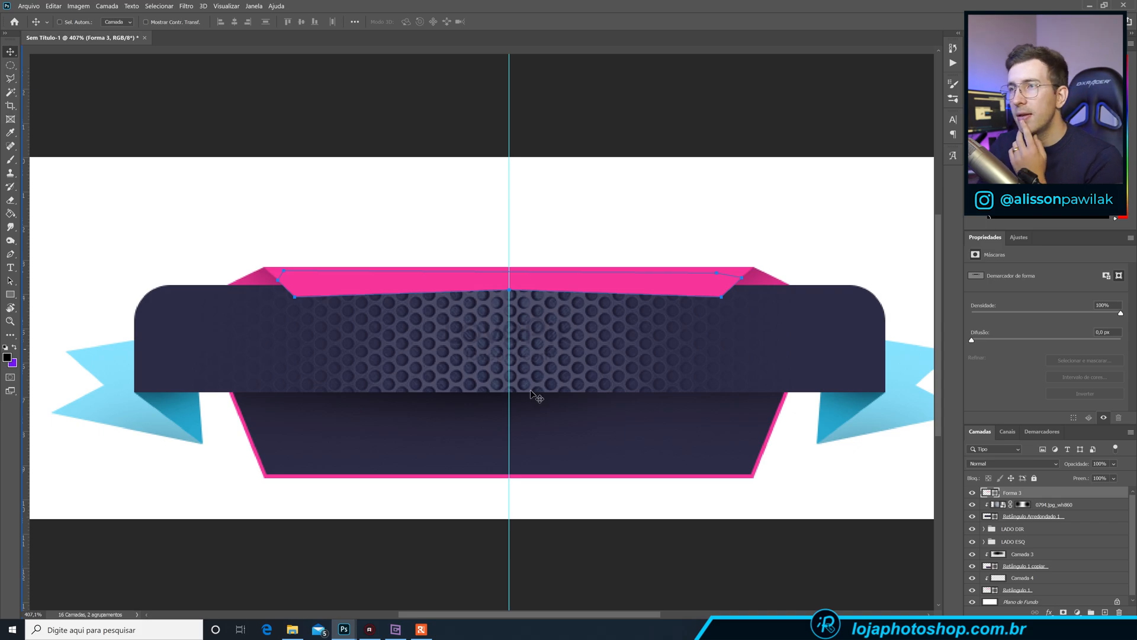
pyautogui.click(1096, 505)
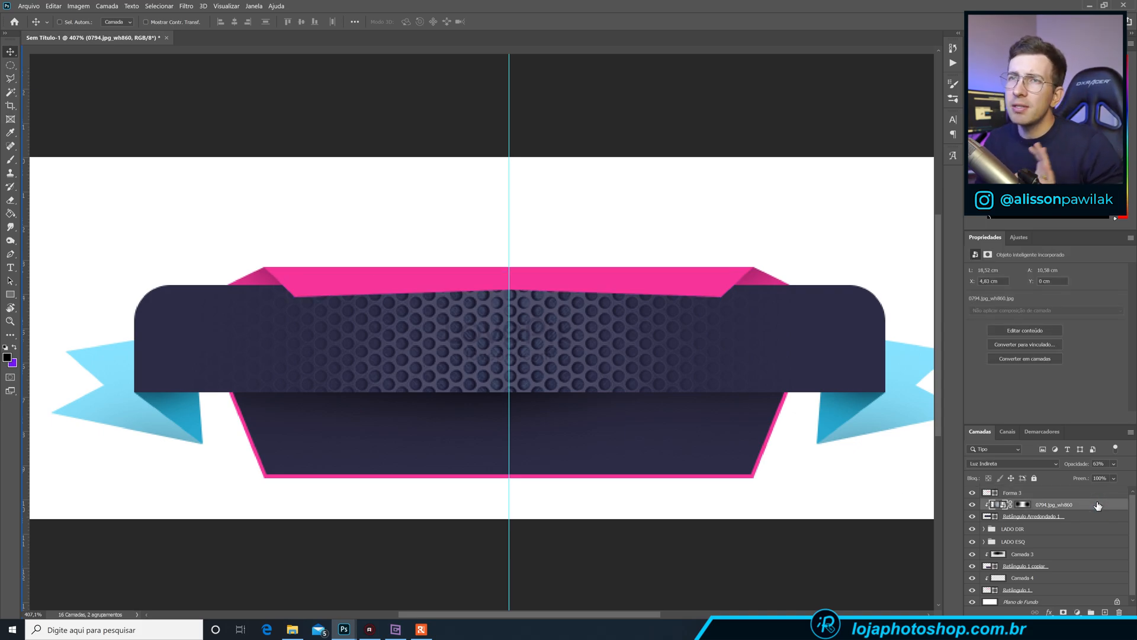
pyautogui.hotkey('ctrl', '1')
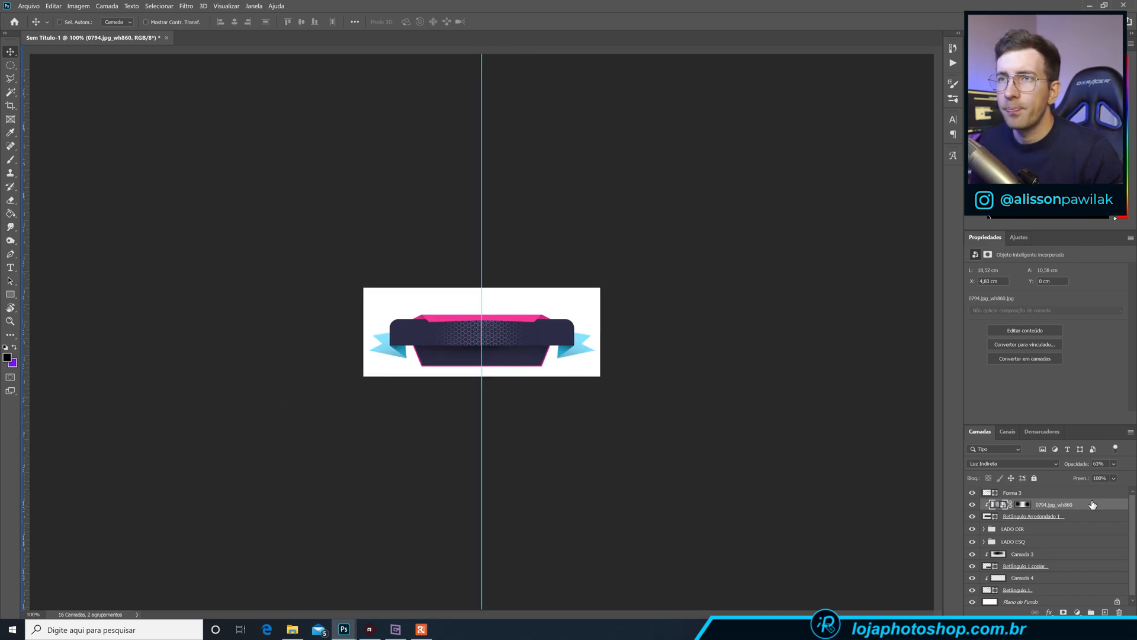
pyautogui.scroll(13, 475, 301)
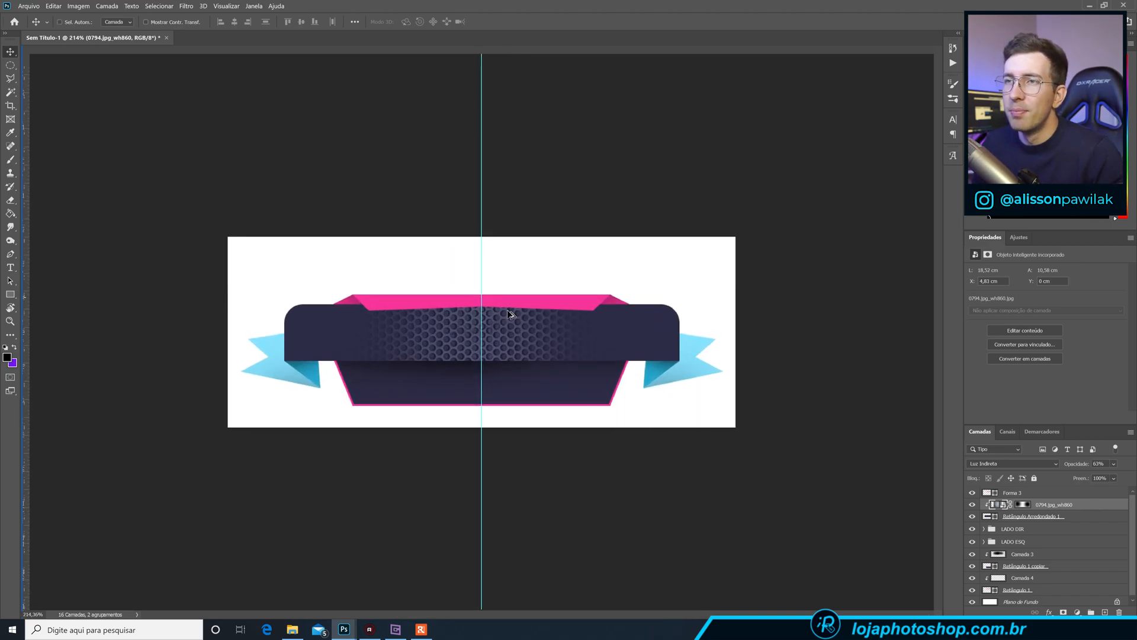
pyautogui.scroll(-1, 1029, 552)
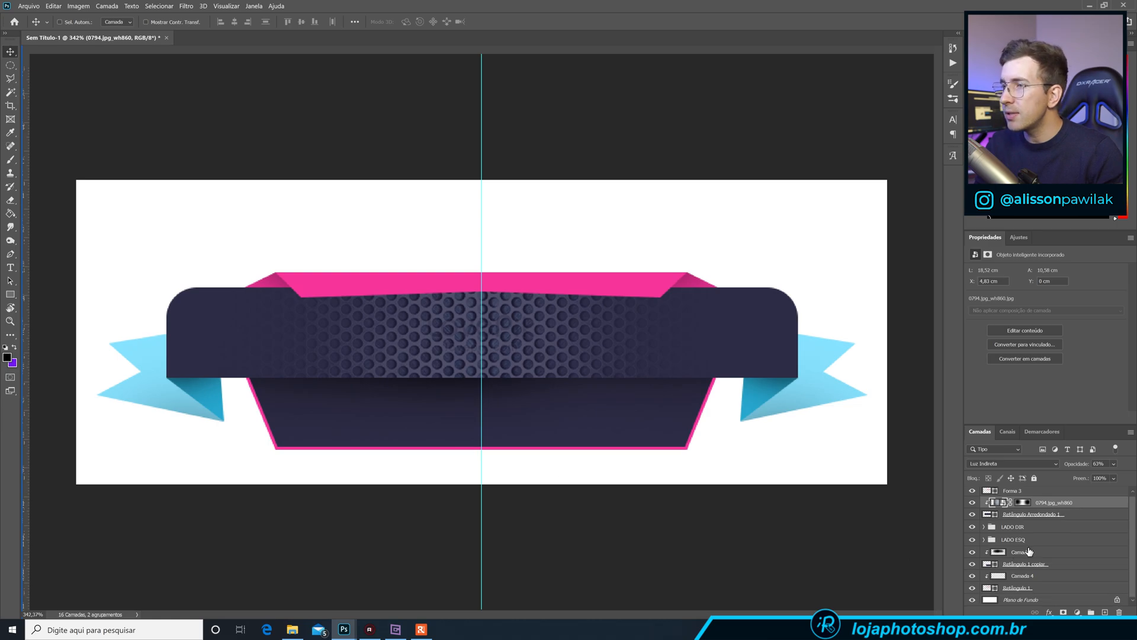
# - Add an anchor point at the middle of the trapezoid panel's lower edge on Retângulo 1 copiar and remove the vertical centre guide
pyautogui.click(1029, 588)
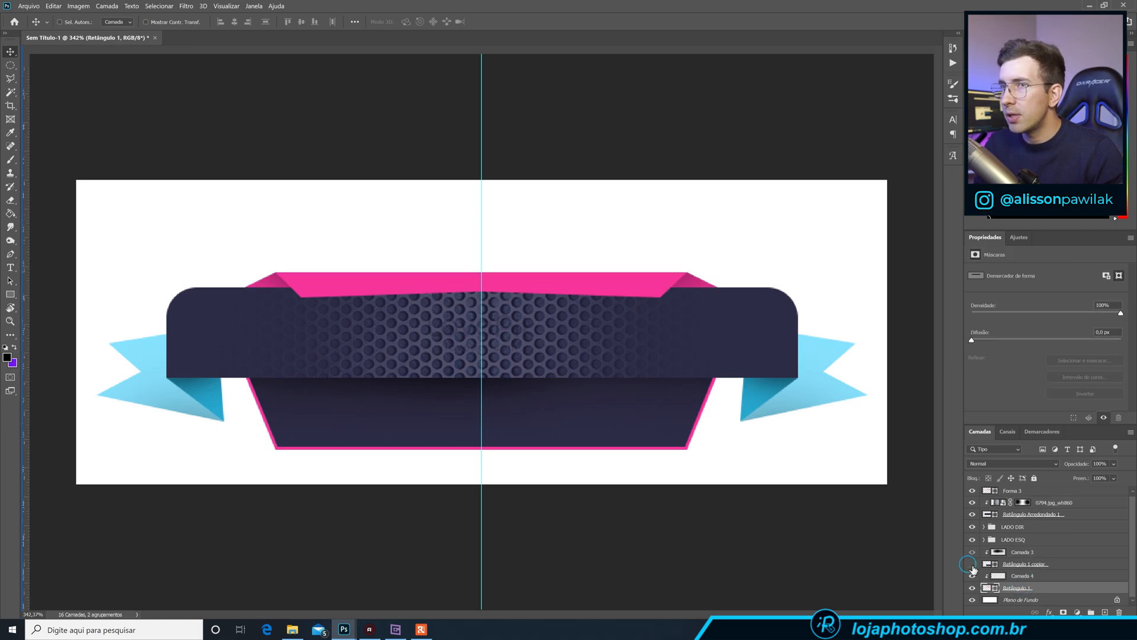
pyautogui.click(1023, 564)
pyautogui.press('p')
pyautogui.click(480, 450)
pyautogui.click(482, 450)
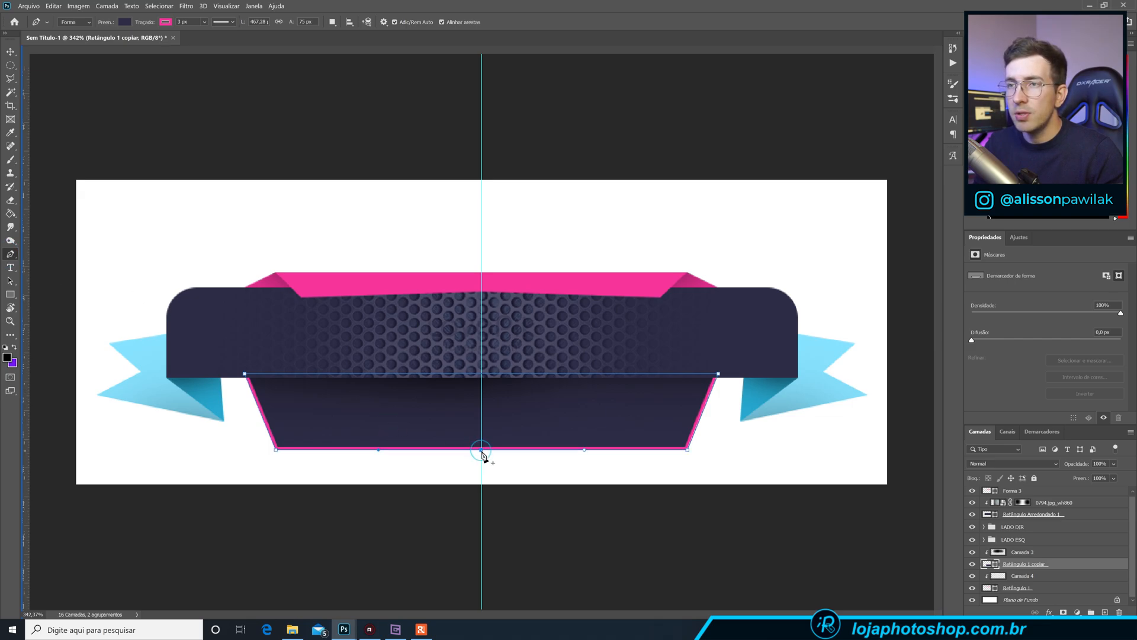
pyautogui.moveTo(482, 450); pyautogui.dragTo(17, 451)
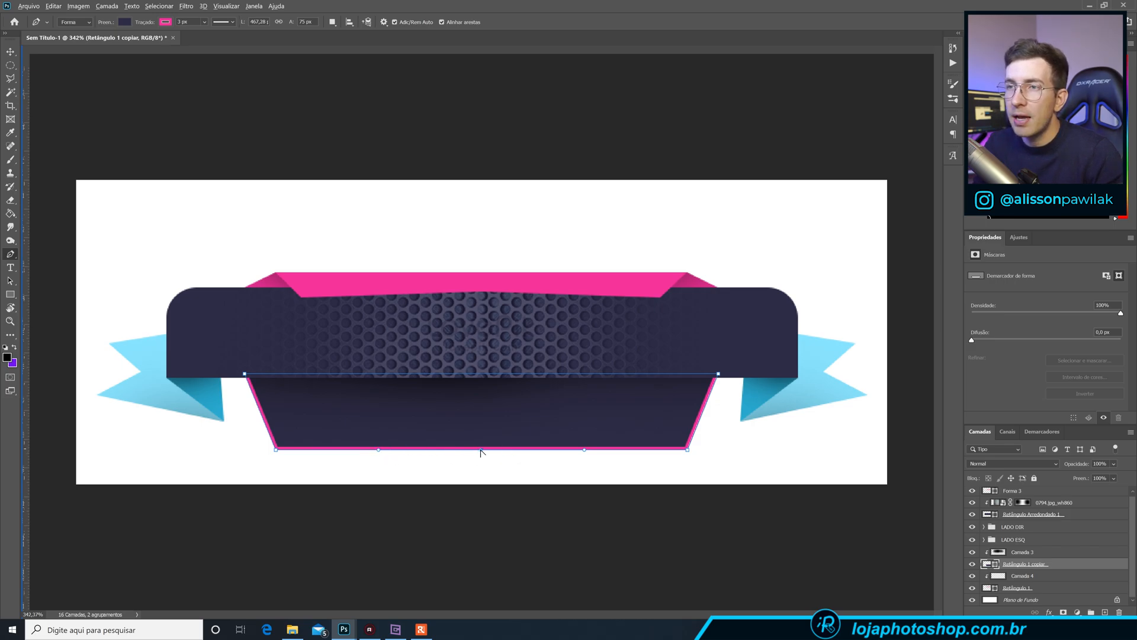
# - Nudge the new middle anchor point slightly upward so the panel's lower edge bends inward like the pink strip's edge
pyautogui.press('Up')
pyautogui.press('Up')
pyautogui.press('Up')
pyautogui.press('Up')
pyautogui.press('Up')
pyautogui.press('Up')
pyautogui.press('Up')
pyautogui.press('Up')
pyautogui.press('Up')
pyautogui.press('Up')
pyautogui.press('Up')
pyautogui.press('Up')
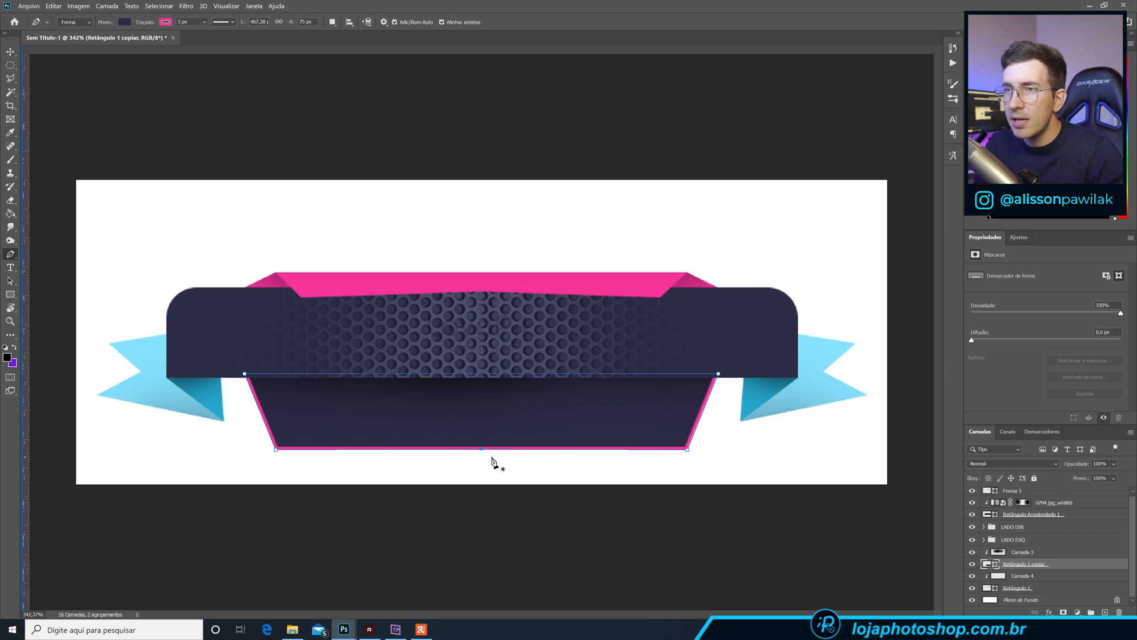
pyautogui.press('Up')
pyautogui.press('Up')
pyautogui.press('Up')
pyautogui.press('Up')
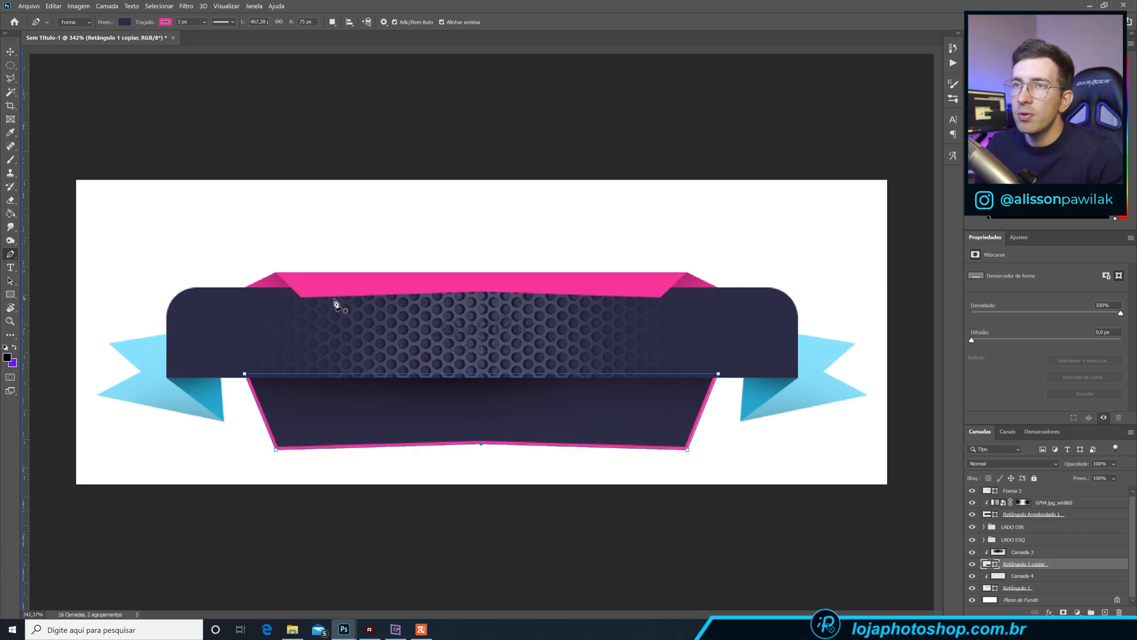
pyautogui.press('Down')
pyautogui.press('Down')
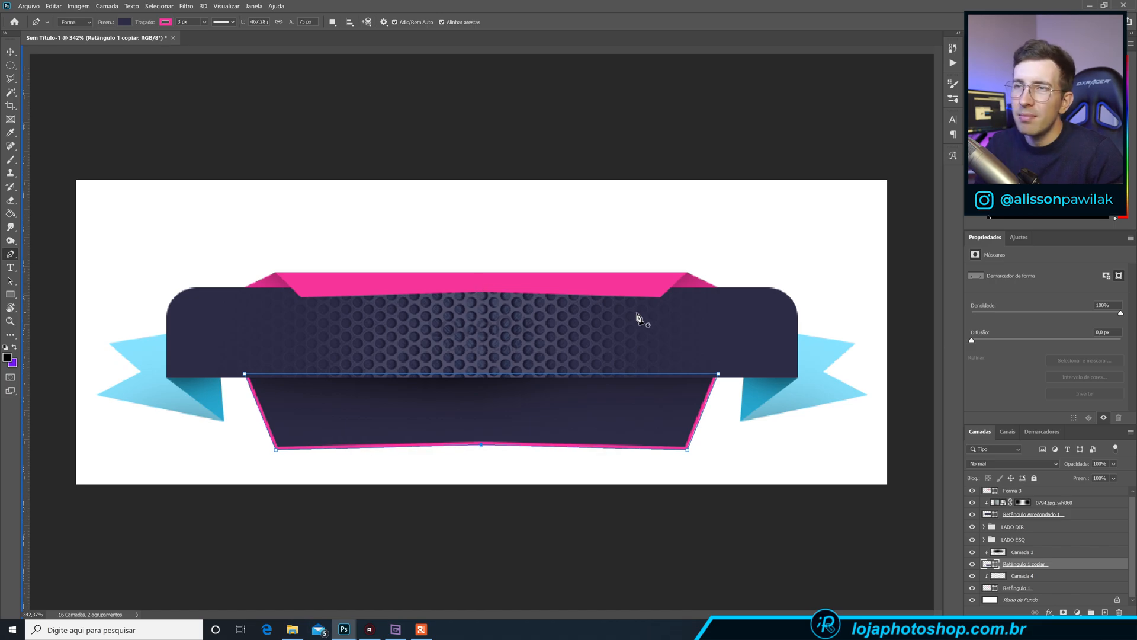
pyautogui.press('Down')
pyautogui.press('Down')
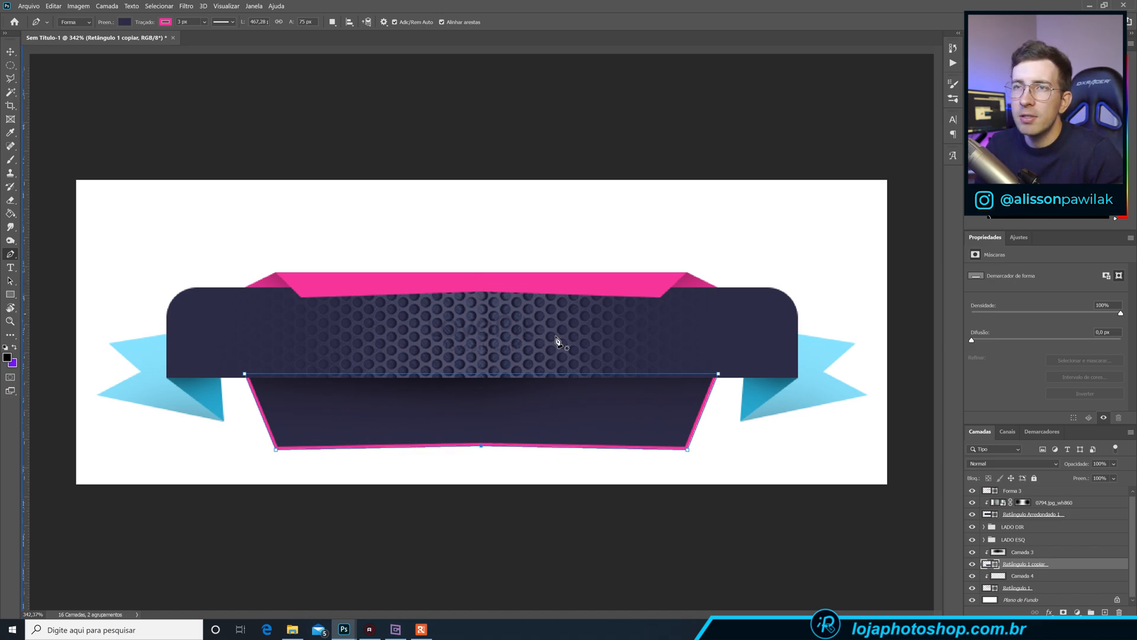
pyautogui.scroll(-3, 487, 341)
pyautogui.scroll(3, 393, 360)
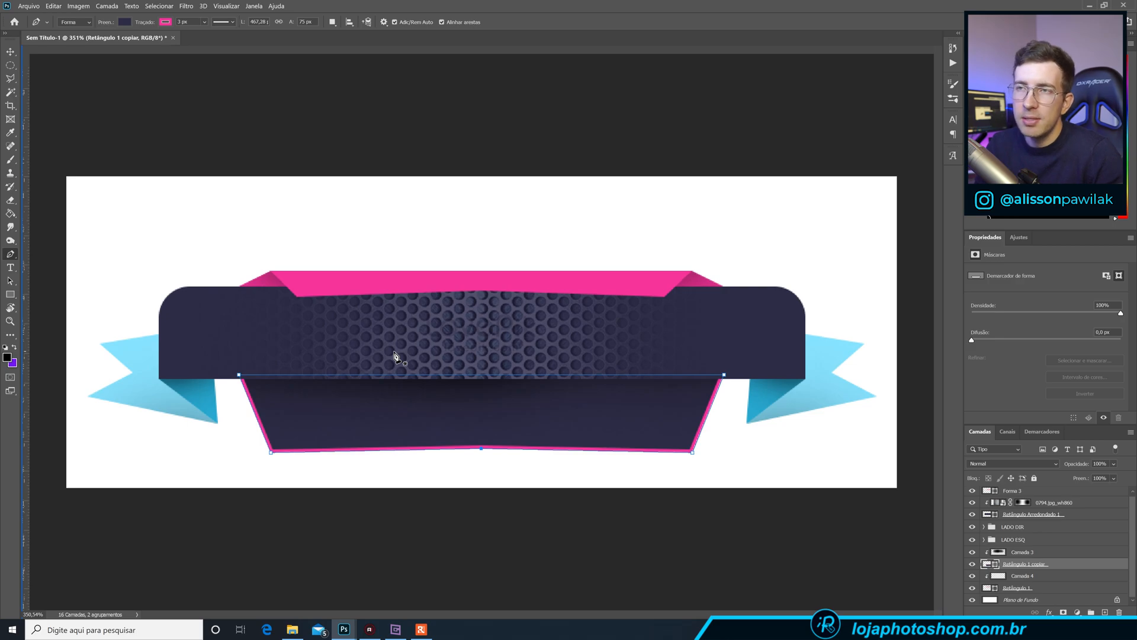
pyautogui.click(10, 65)
pyautogui.scroll(-4, 565, 348)
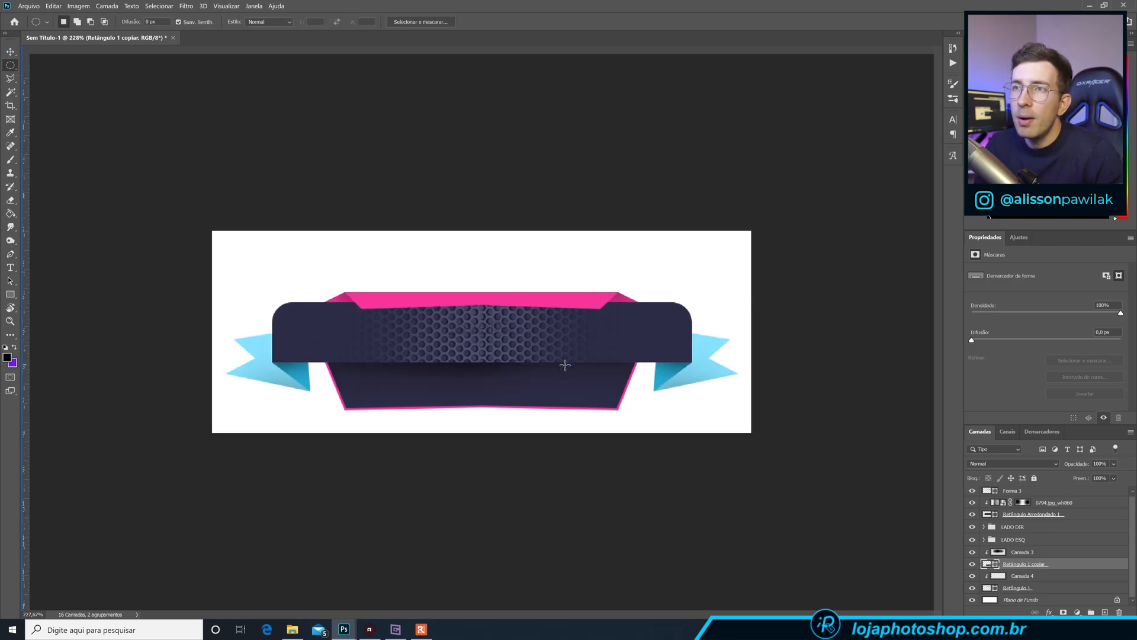
pyautogui.scroll(3, 590, 287)
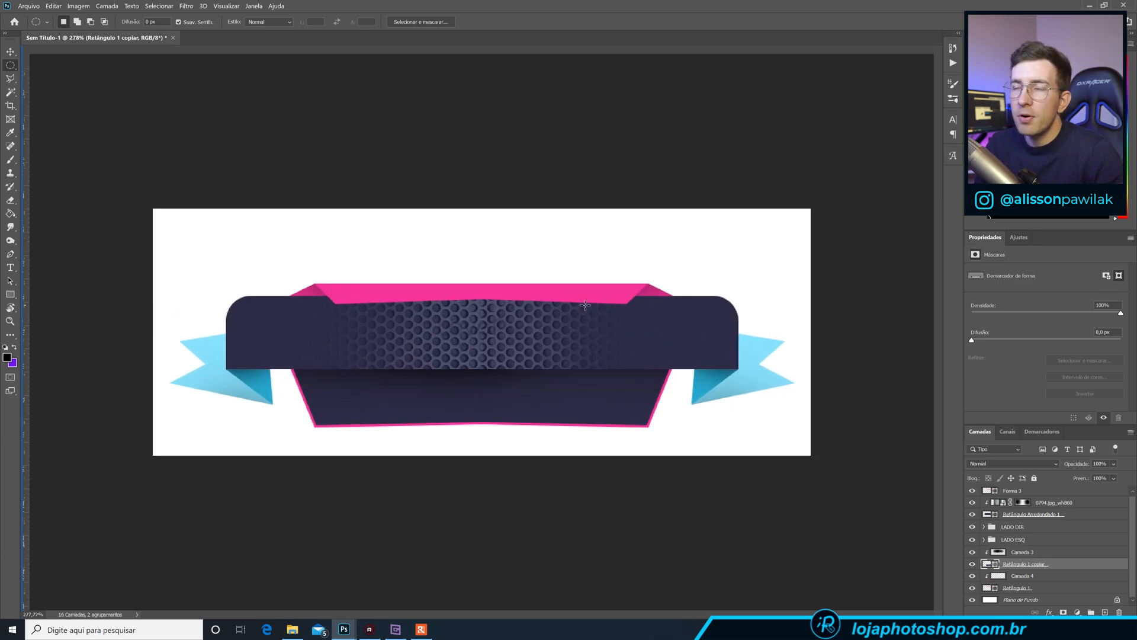
# - Hide the white background layer and save the graphic on the computer as a PNG named AVISO INSCRITO with the smallest file size
pyautogui.click(972, 600)
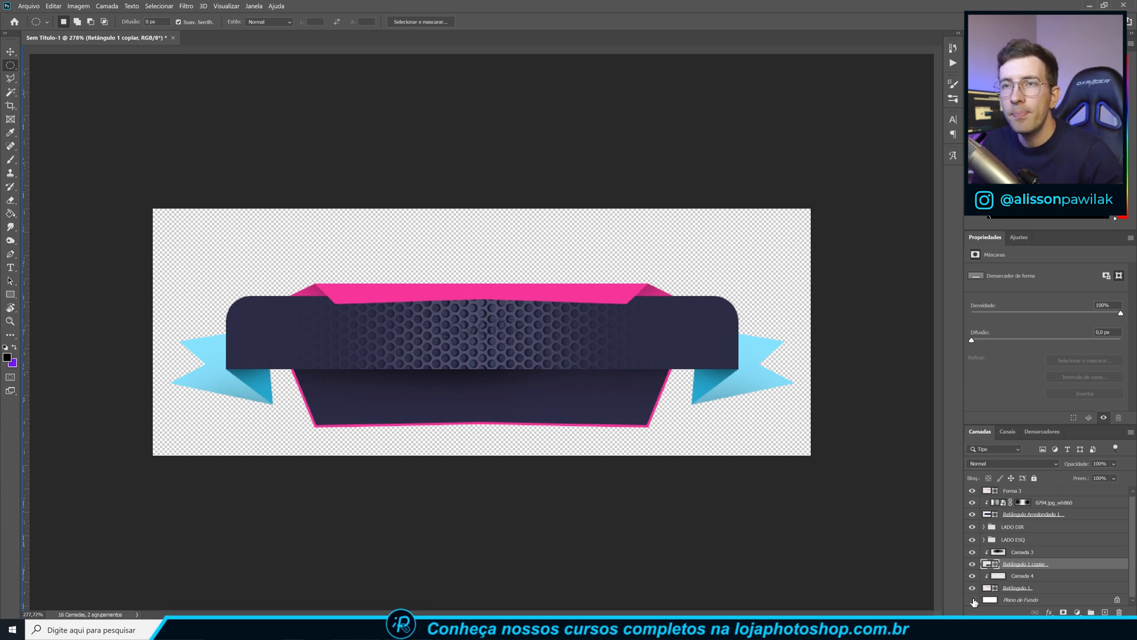
pyautogui.hotkey('ctrl', 's')
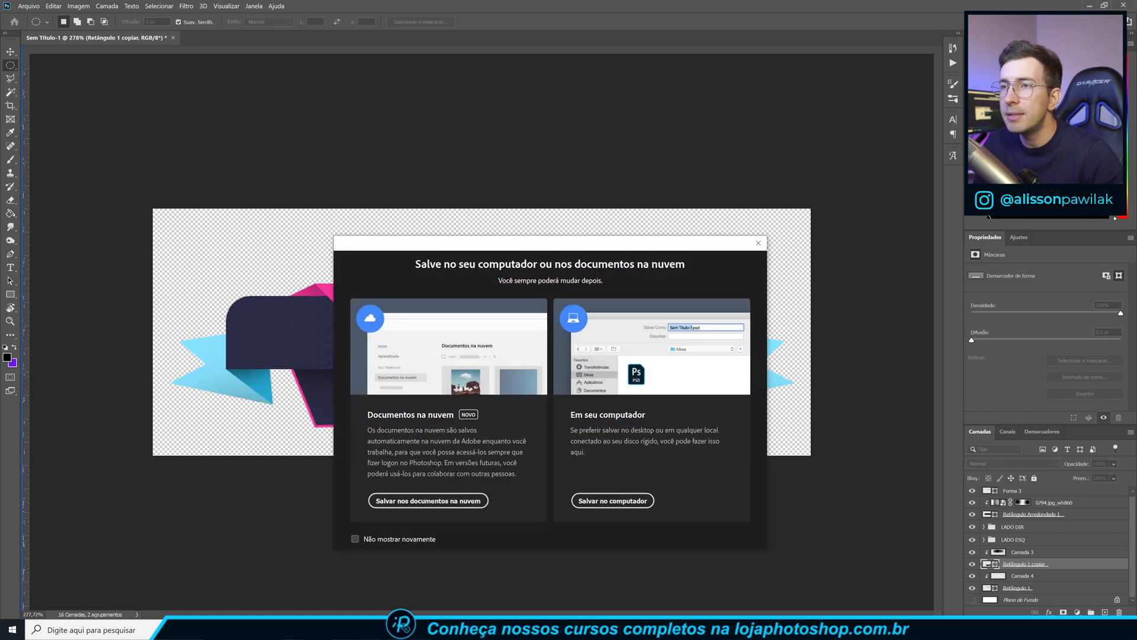
pyautogui.click(623, 502)
pyautogui.click(524, 486)
pyautogui.click(500, 445)
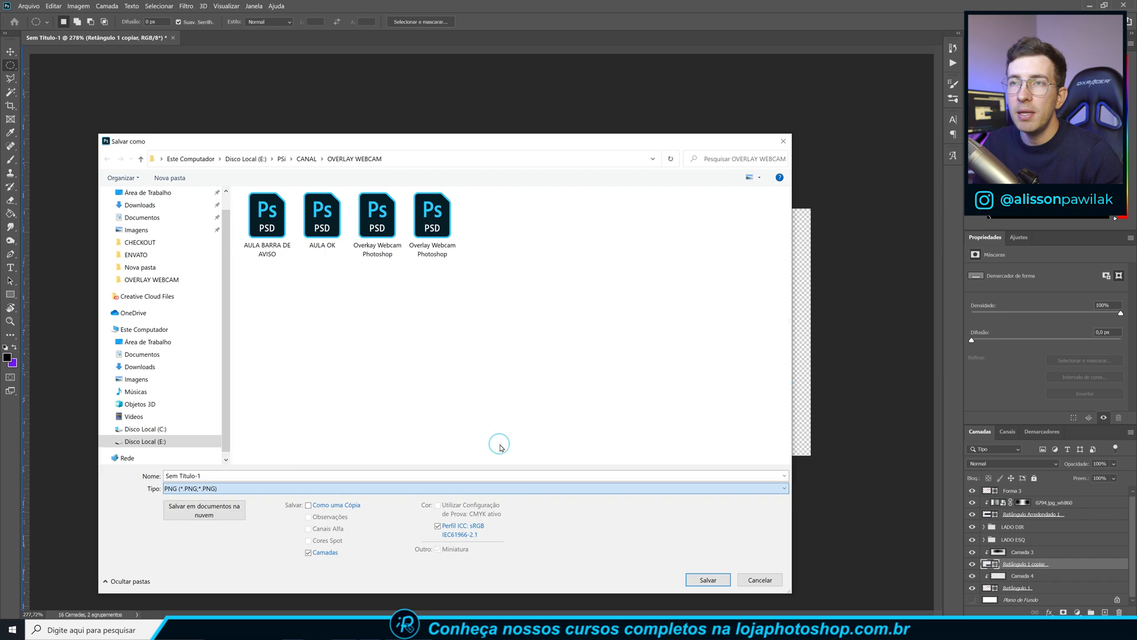
pyautogui.click(478, 472)
pyautogui.write('AVI')
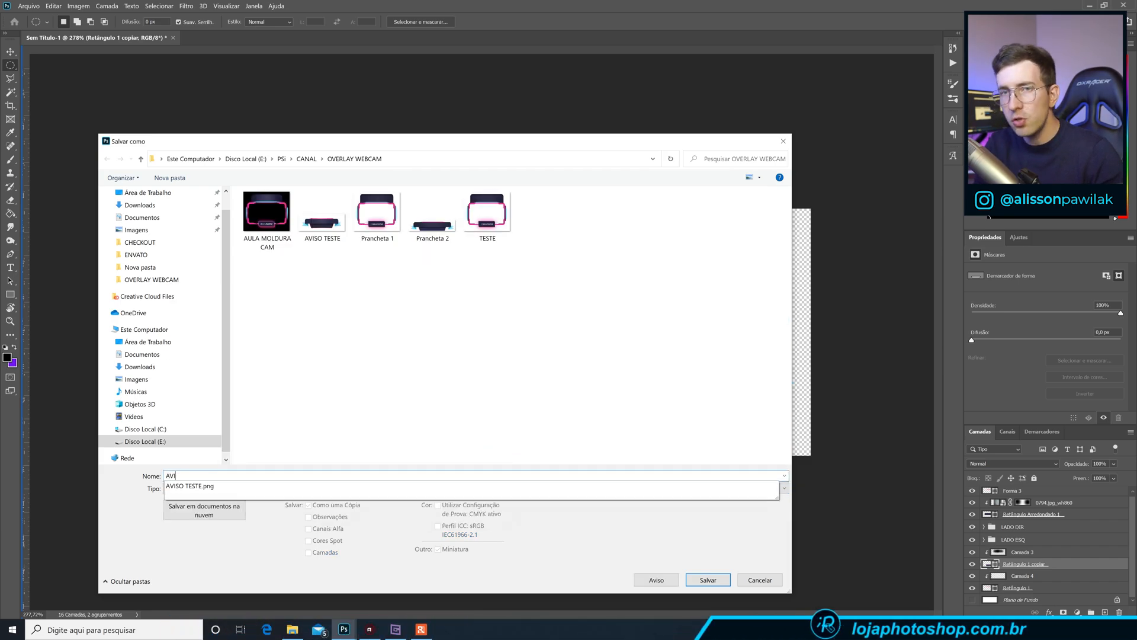
pyautogui.write('SO INSCRITO')
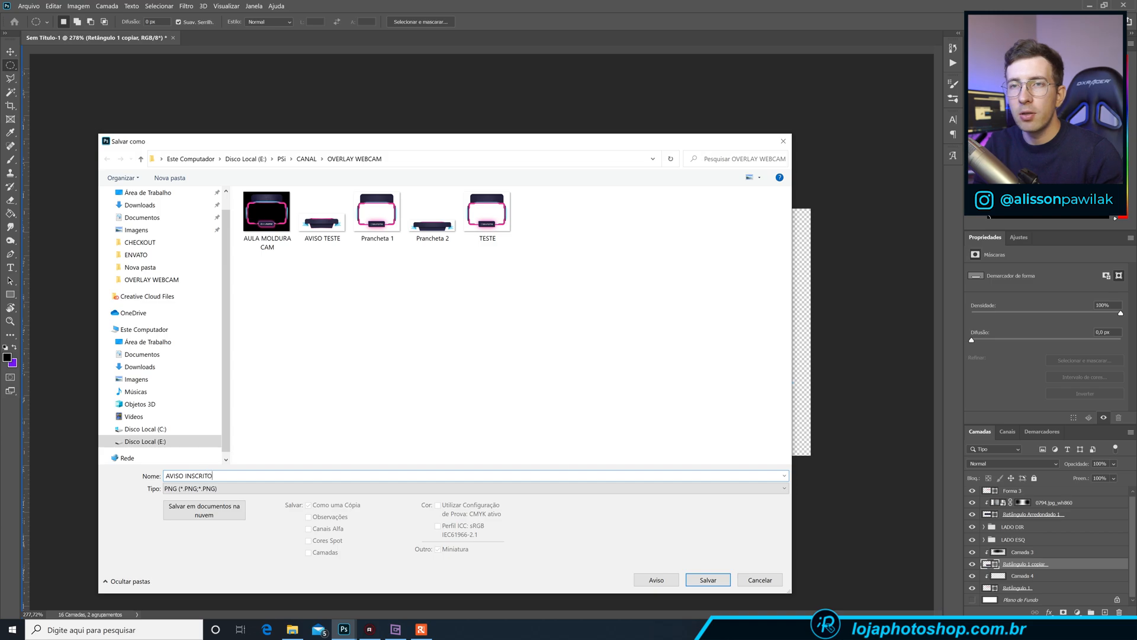
pyautogui.press('Return')
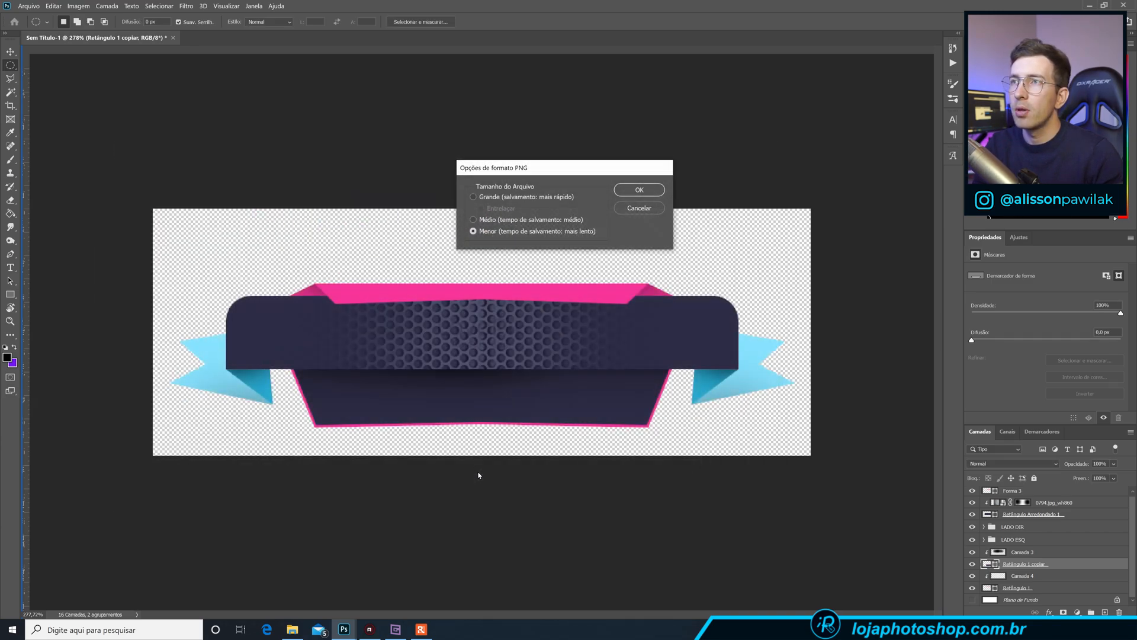
pyautogui.press('Return')
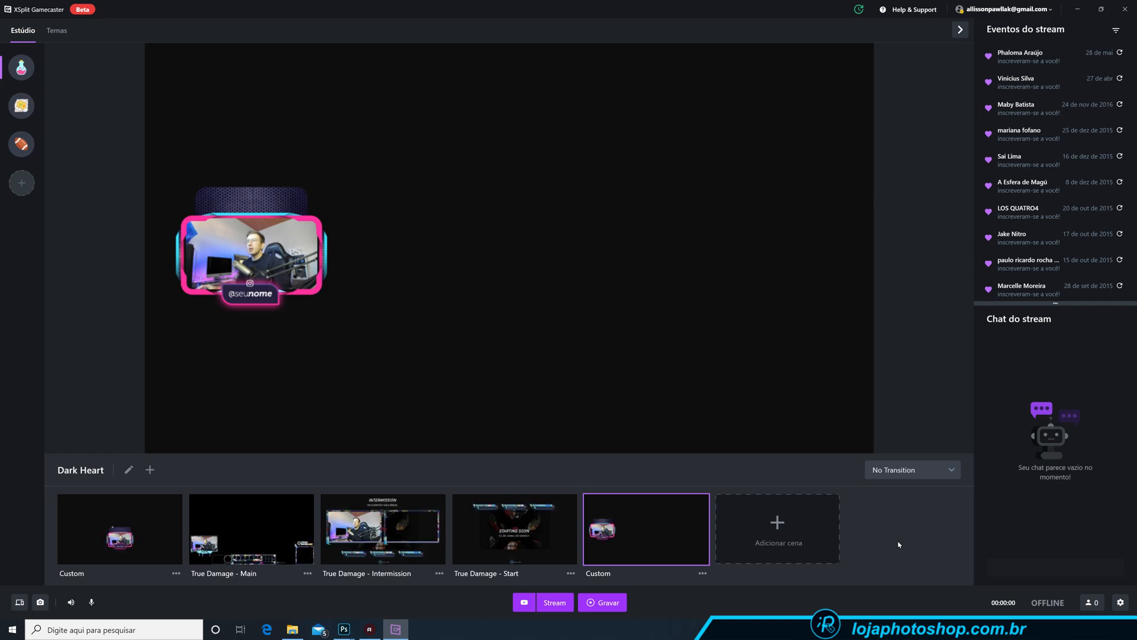
# - Switch to XSplit Gamecaster and open the Custom scene containing the webcam overlay in the scene editor
pyautogui.moveTo(254, 222)
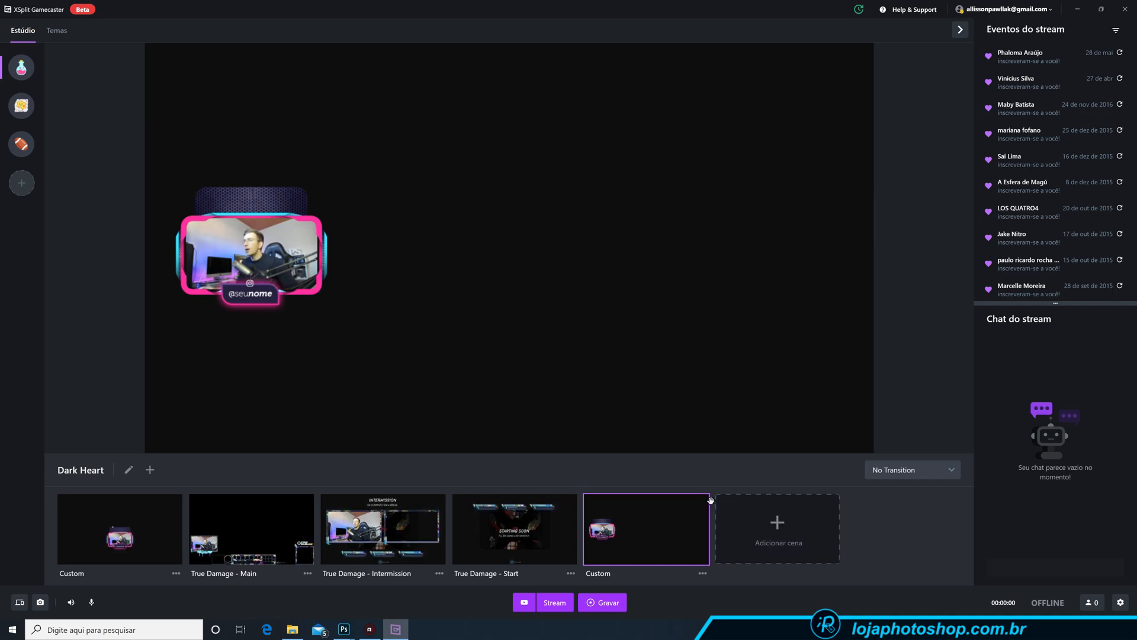
pyautogui.moveTo(700, 506)
pyautogui.click(657, 508)
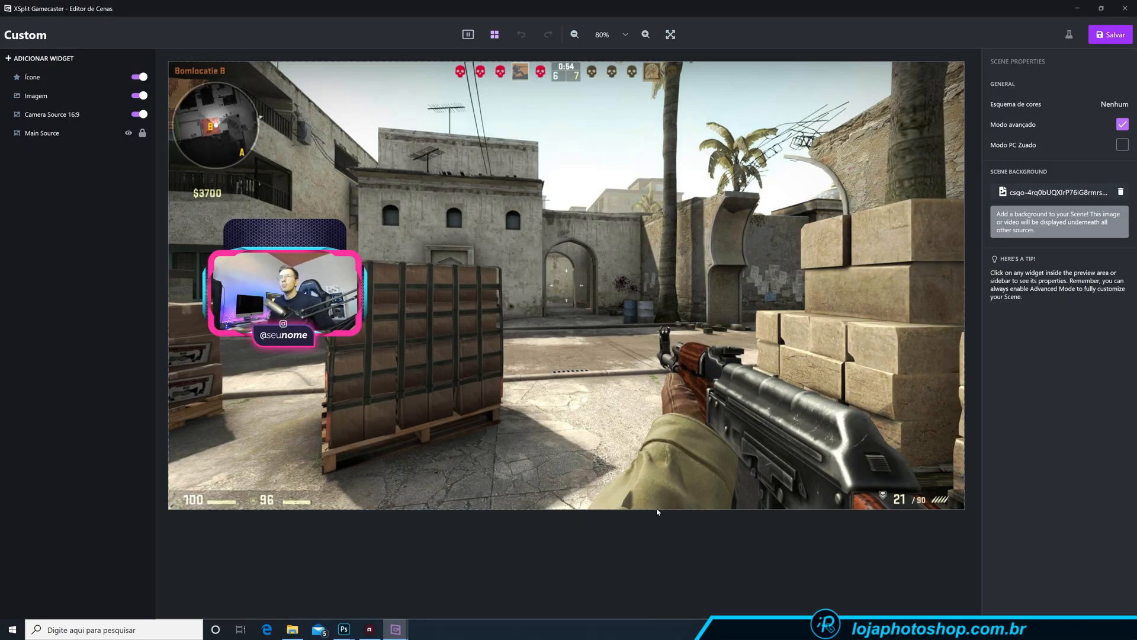
# - Add an image widget to the scene and upload AVISO INSCRITO from the OVERLAY WEBCAM folder into it
pyautogui.click(43, 58)
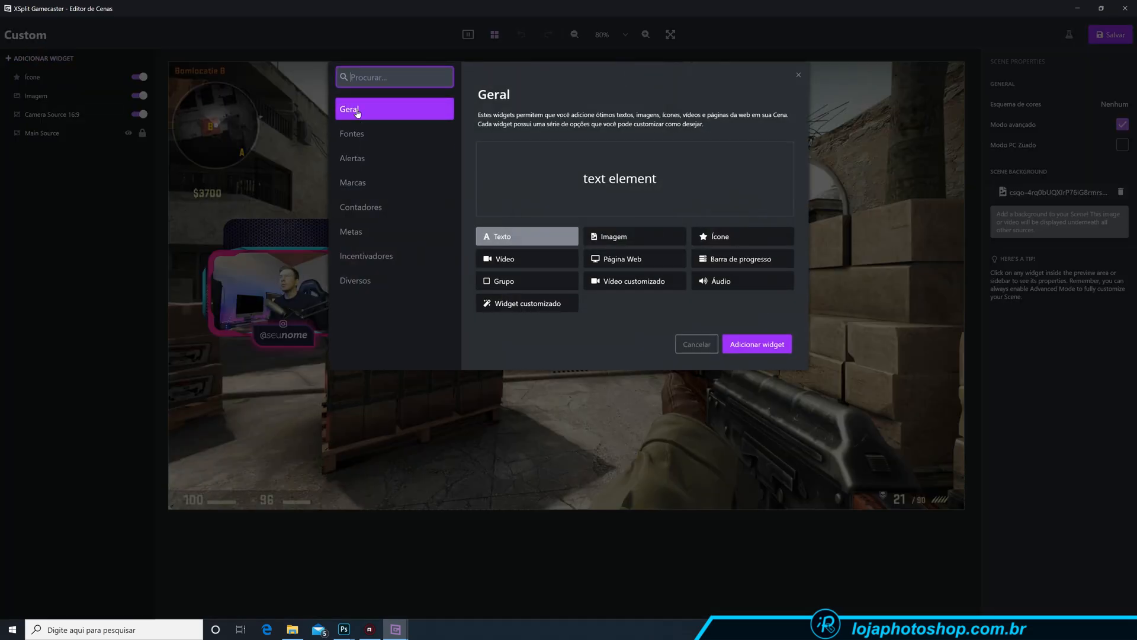
pyautogui.click(624, 235)
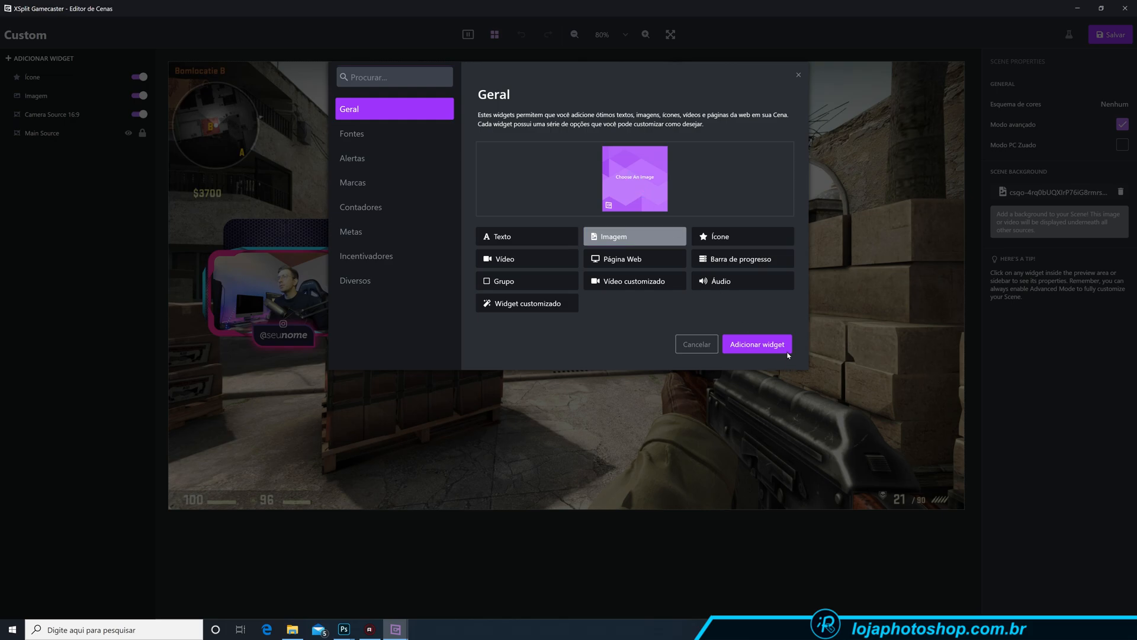
pyautogui.click(761, 346)
pyautogui.click(594, 232)
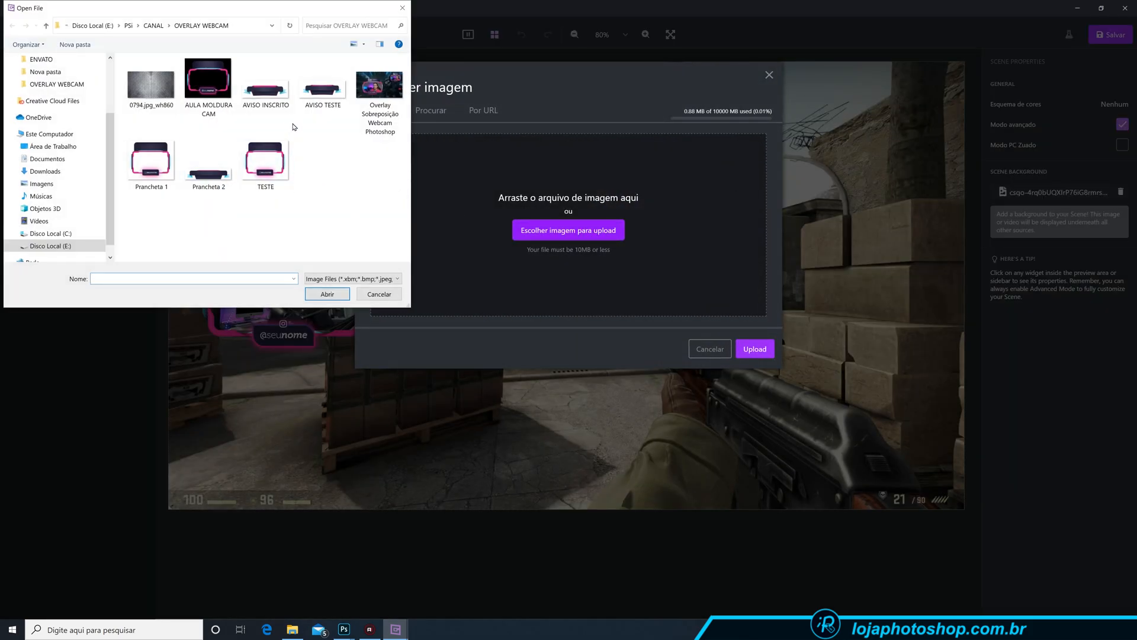
pyautogui.click(280, 99)
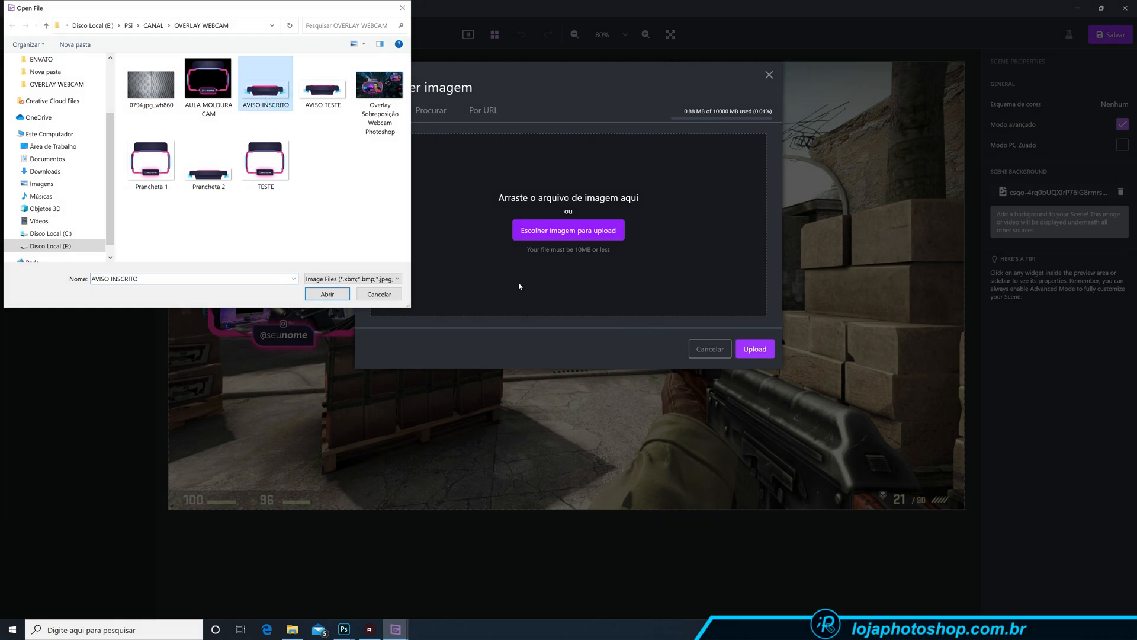
pyautogui.click(327, 293)
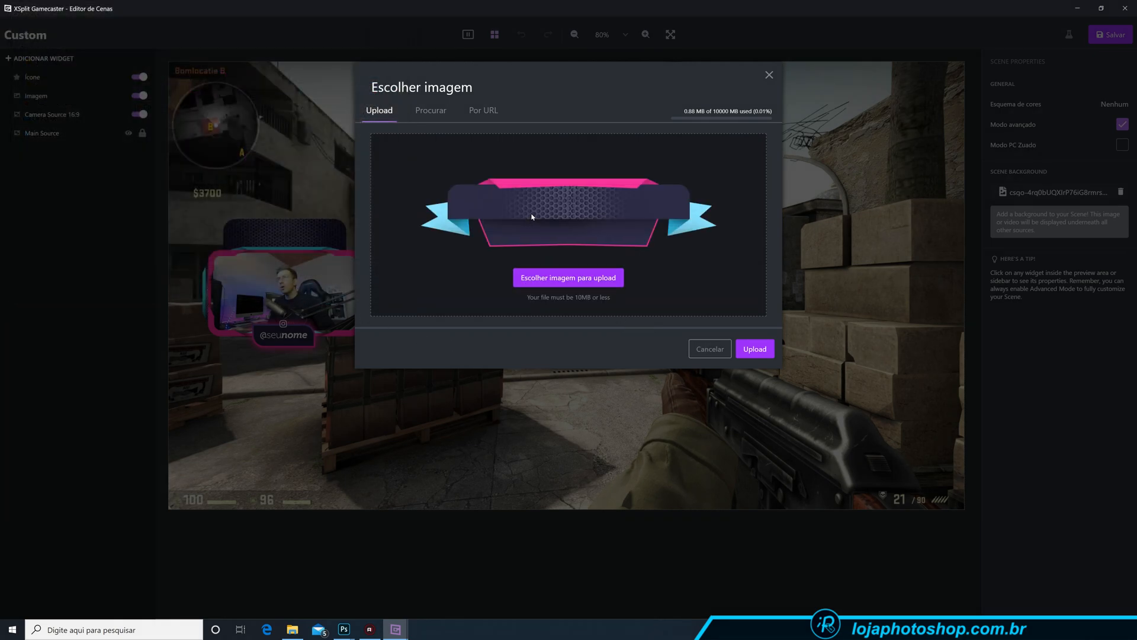
pyautogui.click(754, 349)
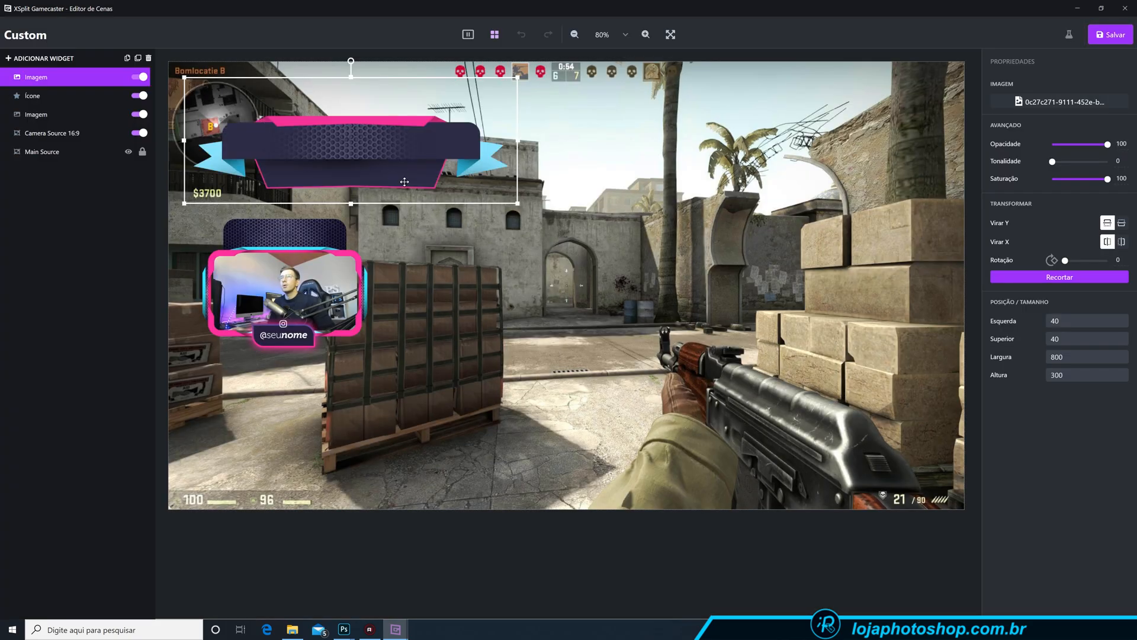
# - Scale the notification banner down to about 643 × 239 and place it at the lower centre of the scene
pyautogui.moveTo(412, 193); pyautogui.dragTo(616, 436)
pyautogui.moveTo(732, 338); pyautogui.dragTo(639, 369)
pyautogui.click(638, 368)
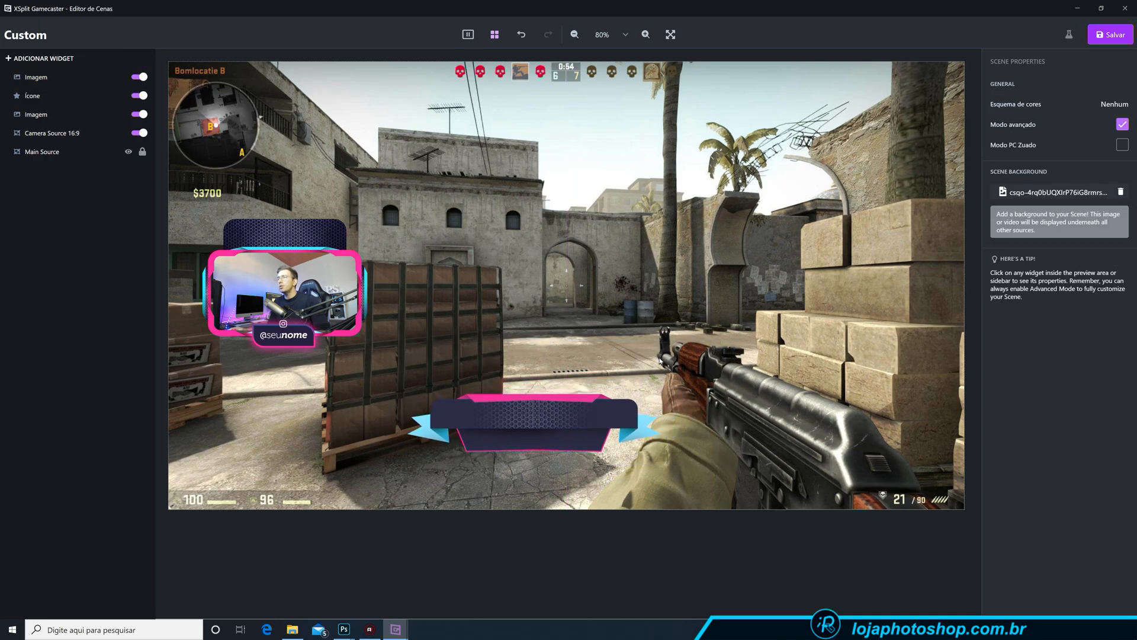
pyautogui.moveTo(571, 420)
pyautogui.mouseDown()
pyautogui.moveTo(602, 425)
pyautogui.moveTo(571, 416)
pyautogui.mouseUp()
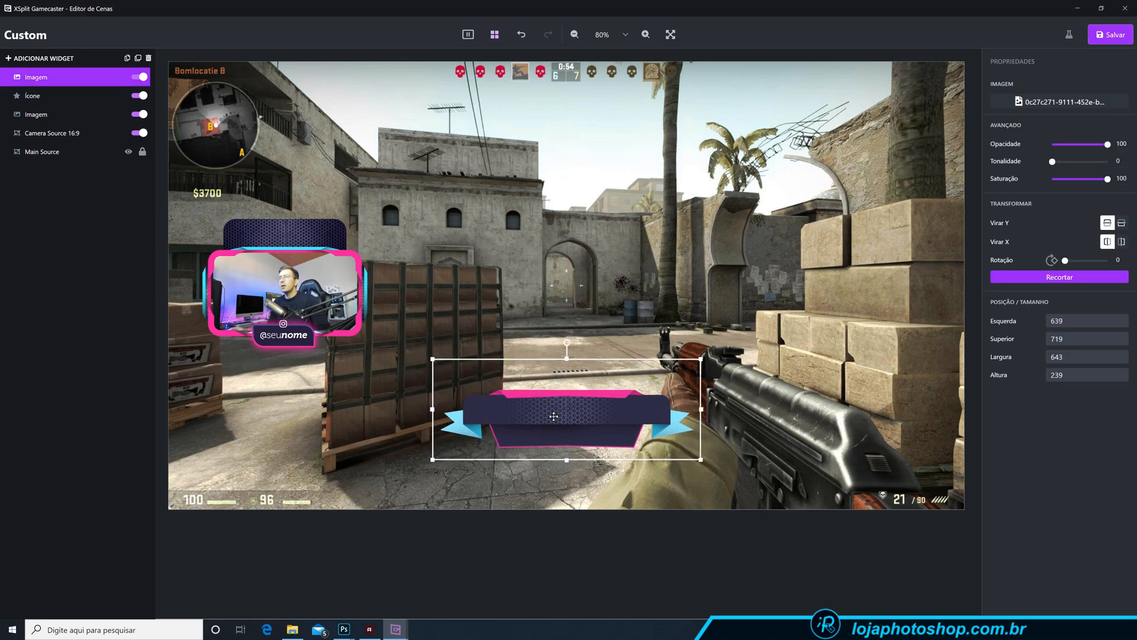
# - Add a Subscriber Alert widget and place its two text lines over the notification banner
pyautogui.click(41, 58)
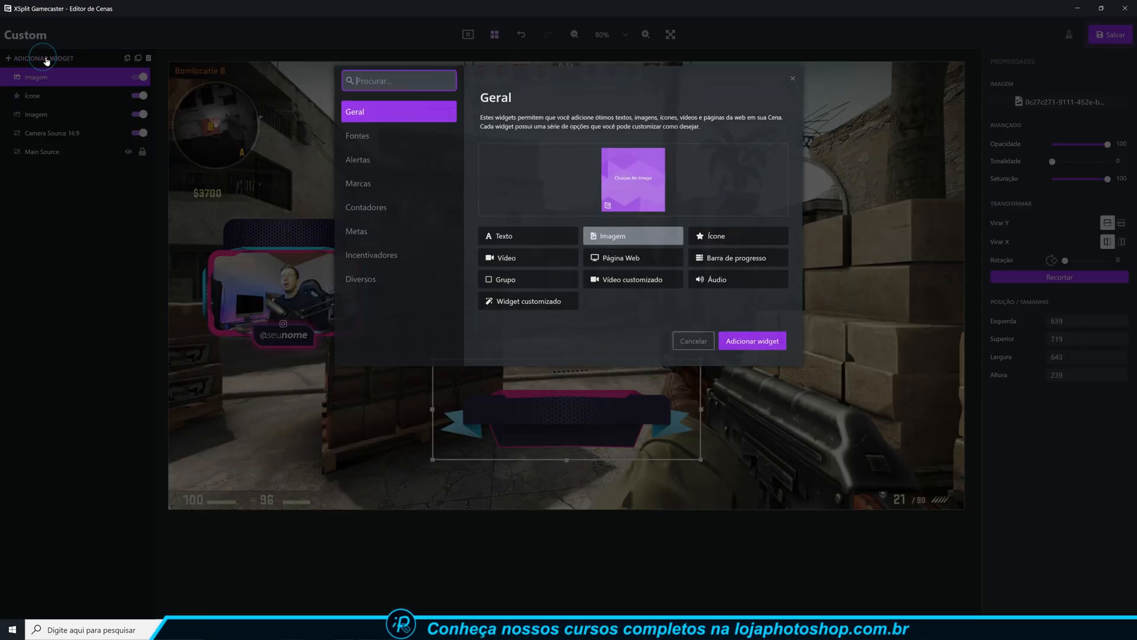
pyautogui.click(383, 158)
pyautogui.click(655, 282)
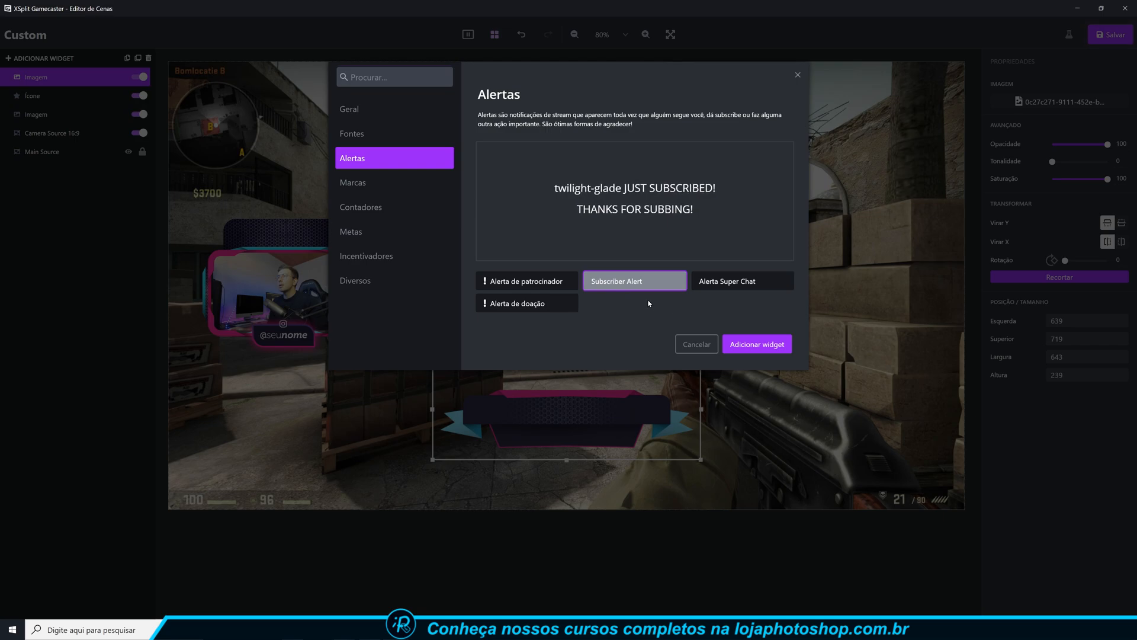
pyautogui.click(769, 348)
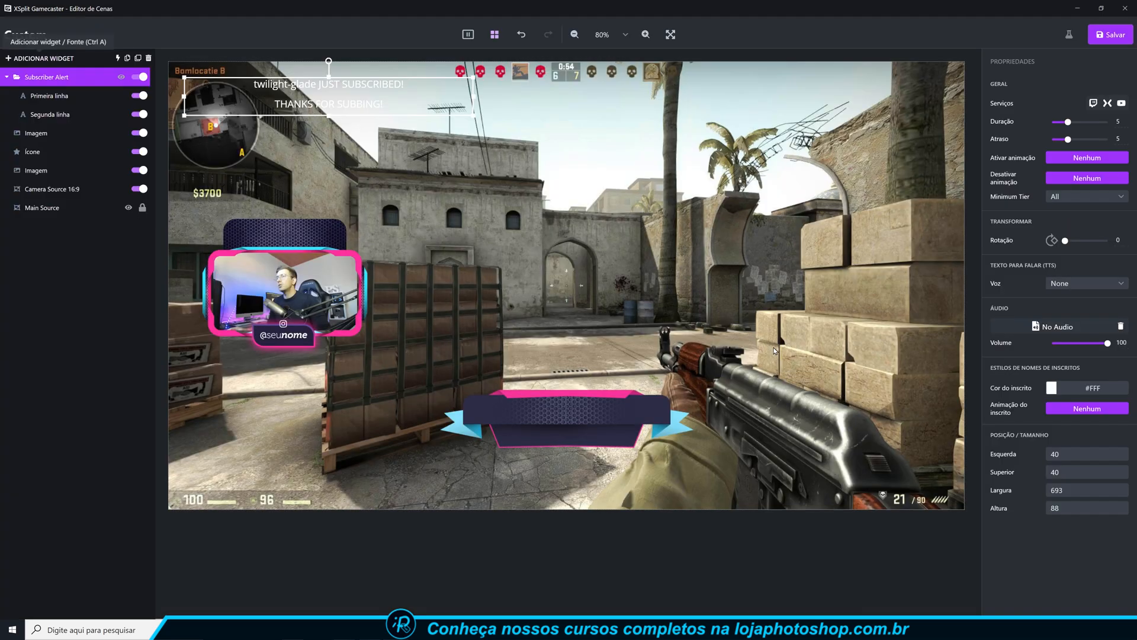
pyautogui.moveTo(285, 87); pyautogui.dragTo(526, 415)
pyautogui.doubleClick(530, 413)
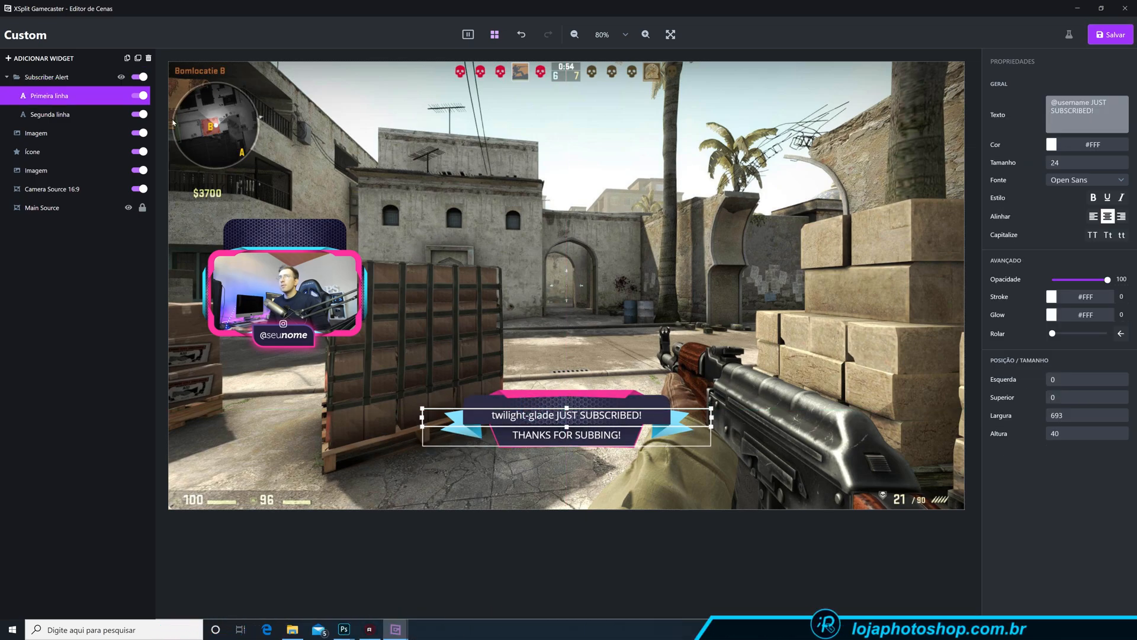
pyautogui.moveTo(590, 414); pyautogui.dragTo(591, 407)
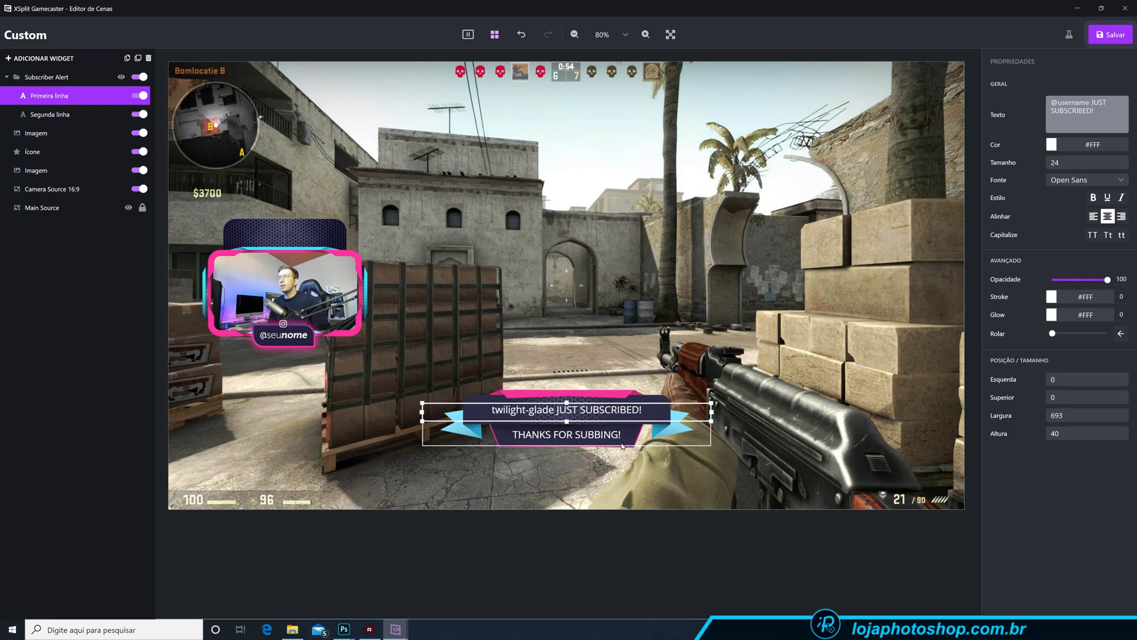
# - Change the alert's second line to "Obrigado pela Inscrição!" at size 23 and nudge it down within the lower panel
pyautogui.click(591, 436)
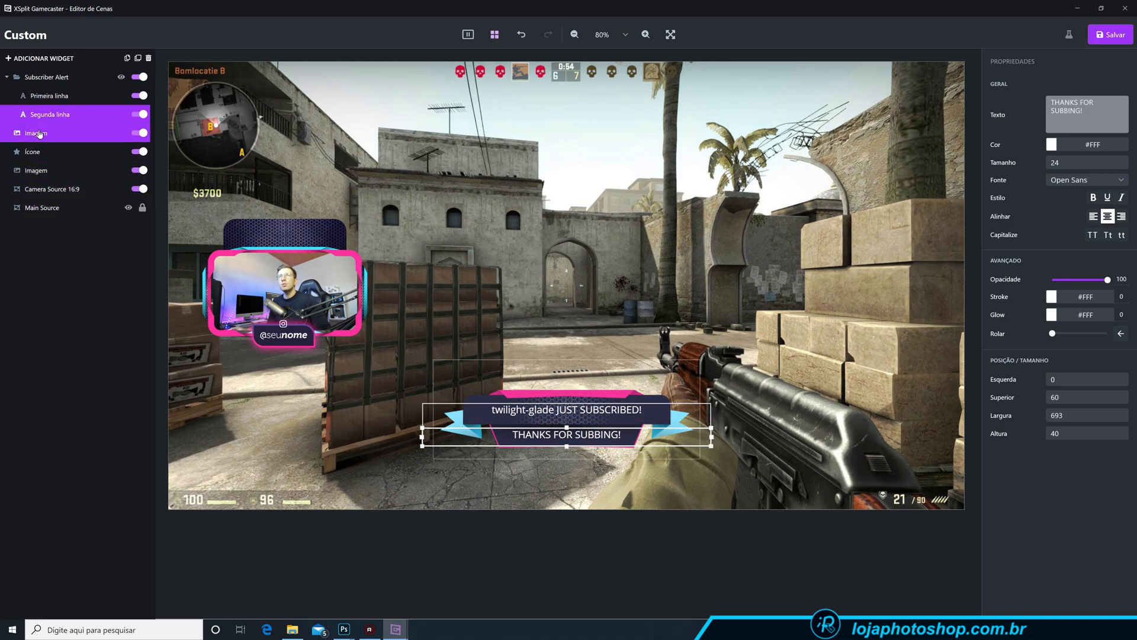
pyautogui.moveTo(1091, 102); pyautogui.dragTo(1050, 101)
pyautogui.write('oB')
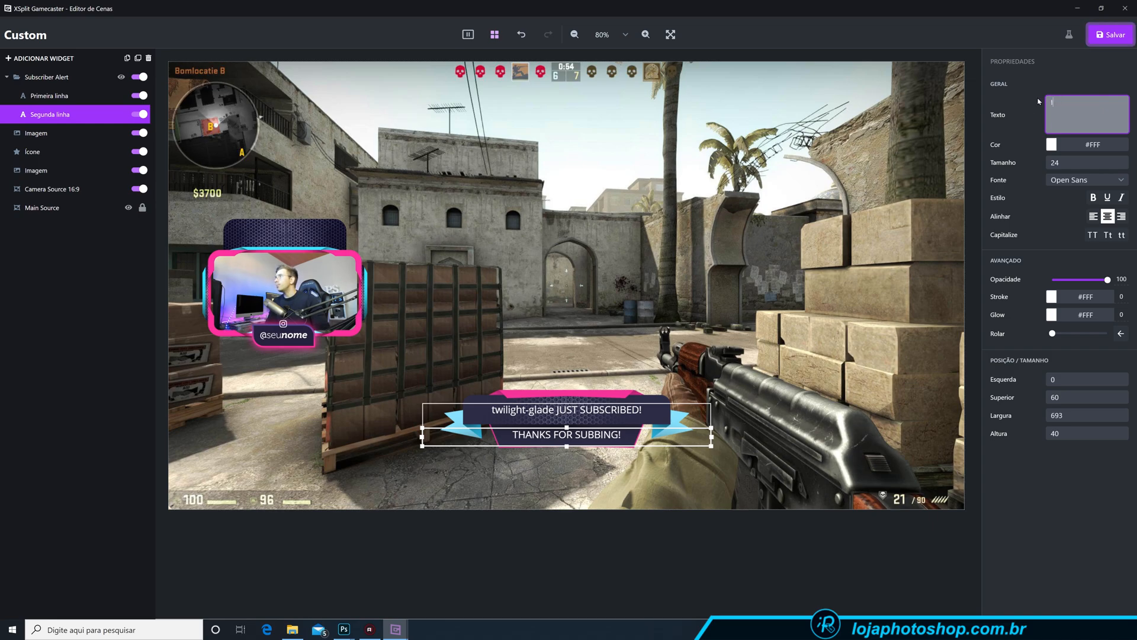
pyautogui.write('Obrigado pela Ins')
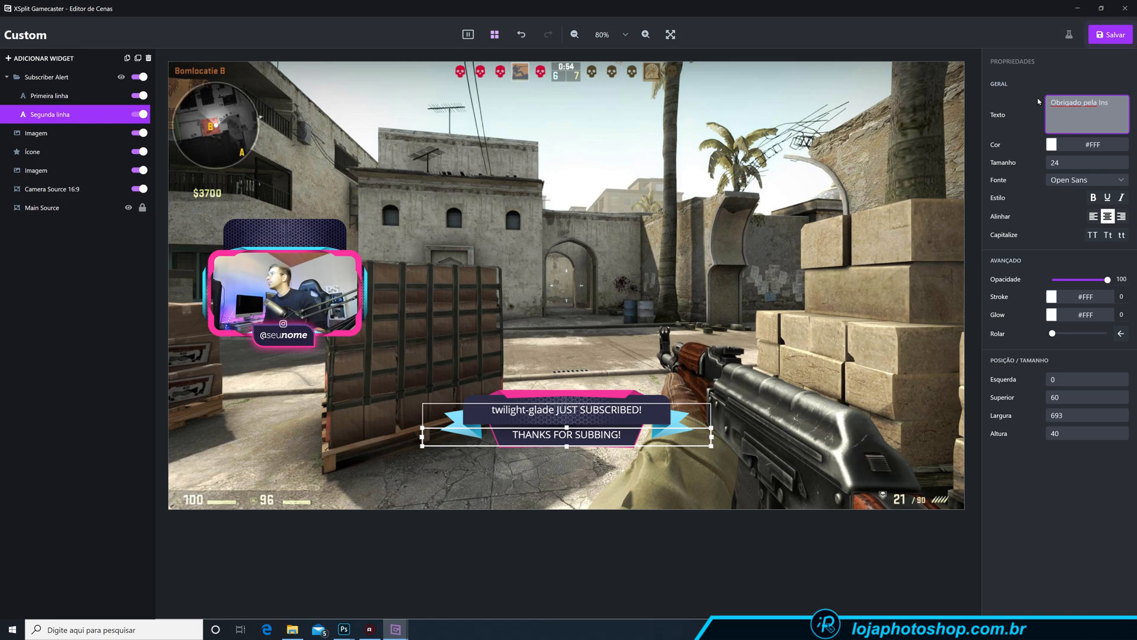
pyautogui.write('ção!')
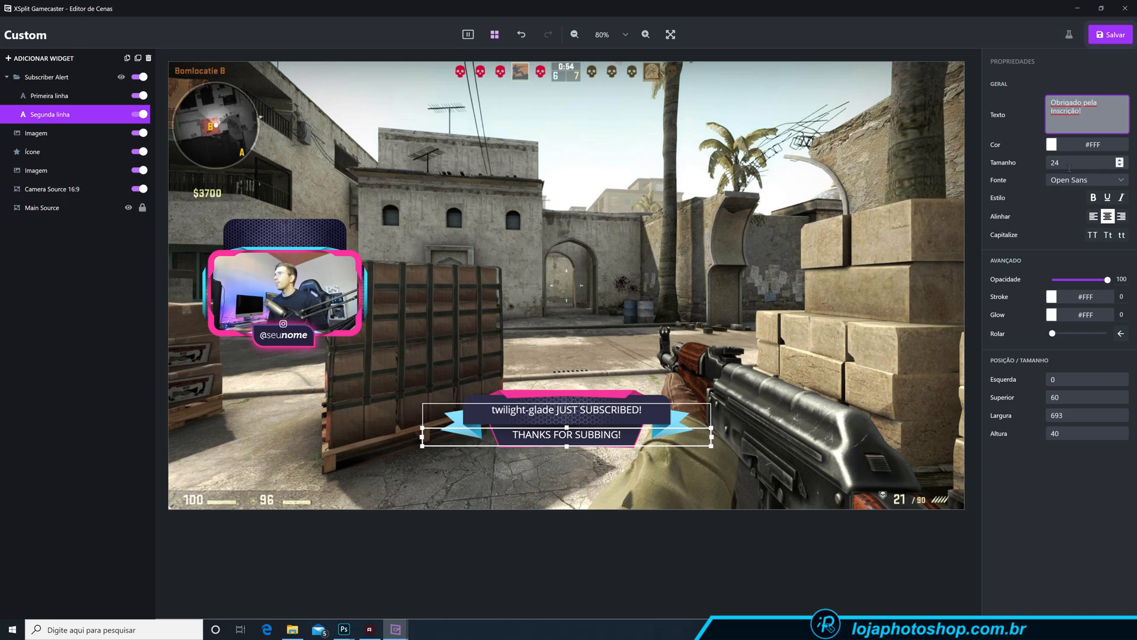
pyautogui.click(1119, 165)
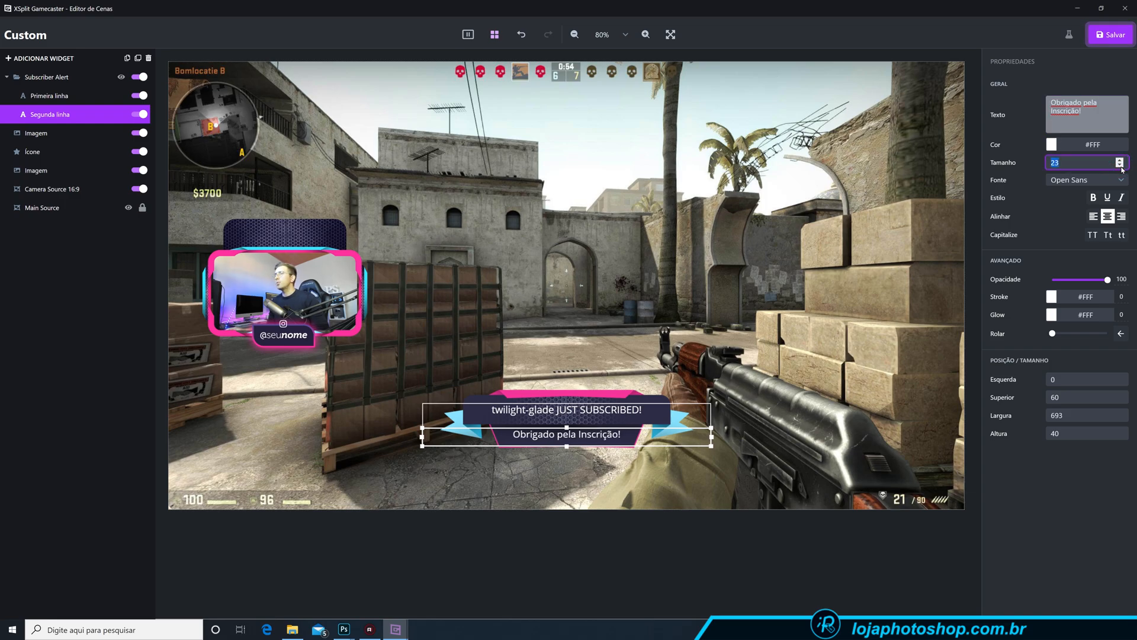
pyautogui.moveTo(608, 436); pyautogui.dragTo(608, 437)
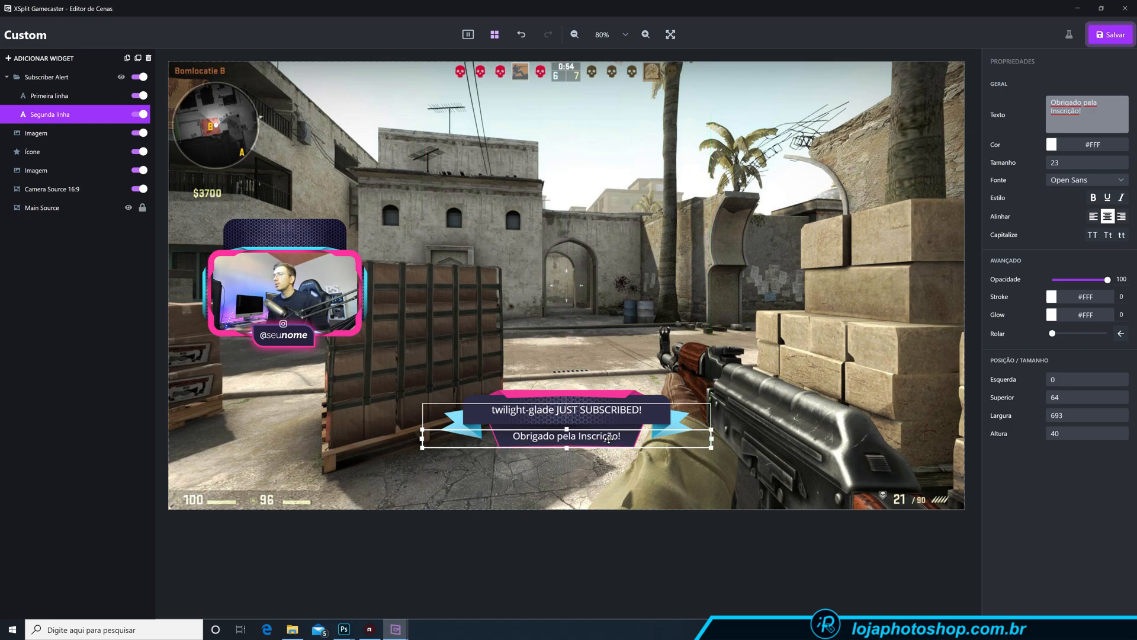
pyautogui.click(601, 412)
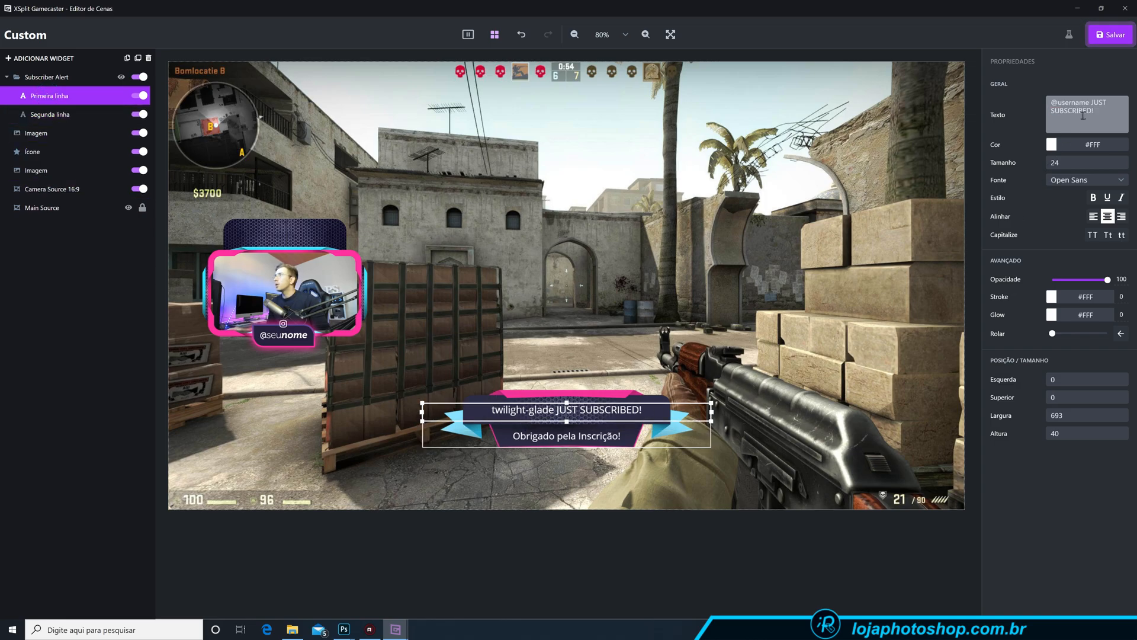
pyautogui.moveTo(1092, 102); pyautogui.dragTo(1100, 107)
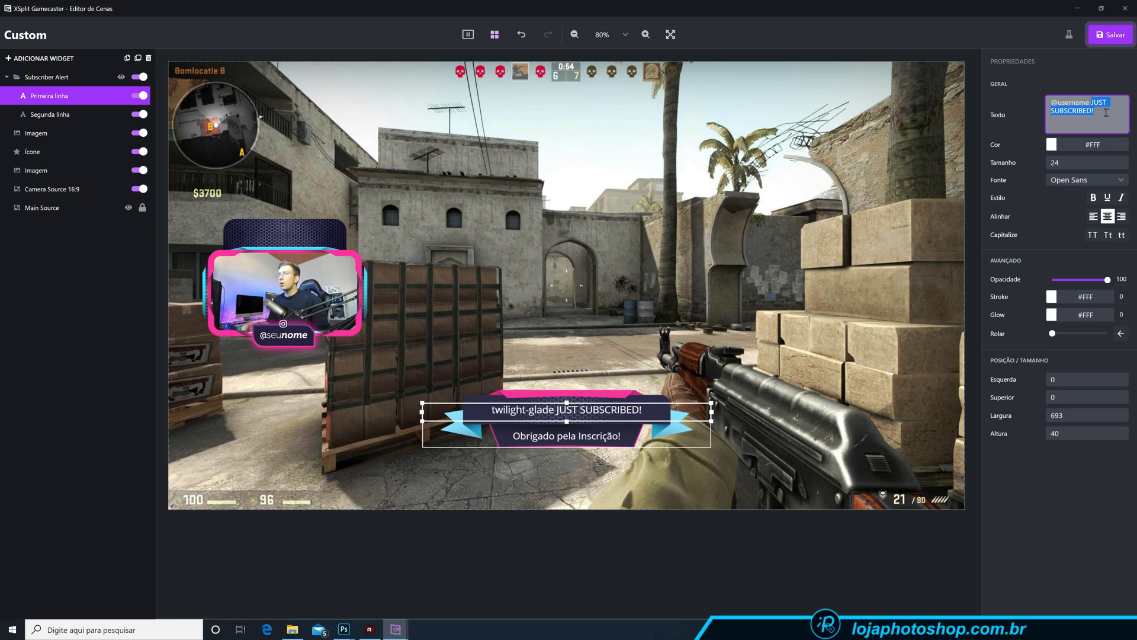
pyautogui.write('ername entrou para')
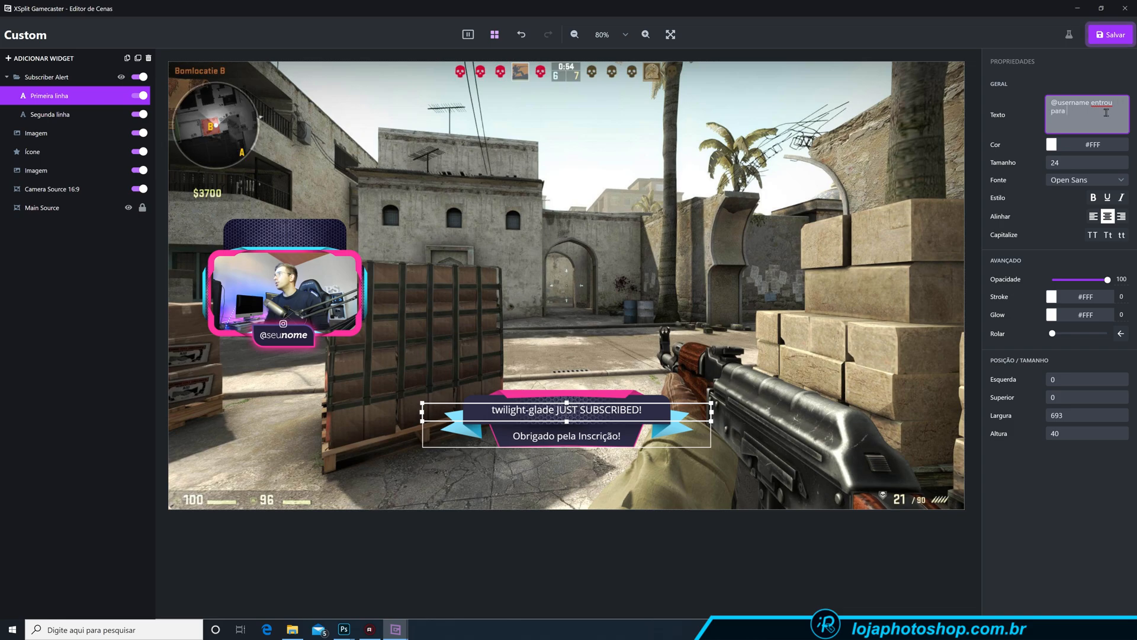
pyautogui.write(' Time!')
# - Set the alert's first line to the Acme font at size 30
pyautogui.click(1090, 180)
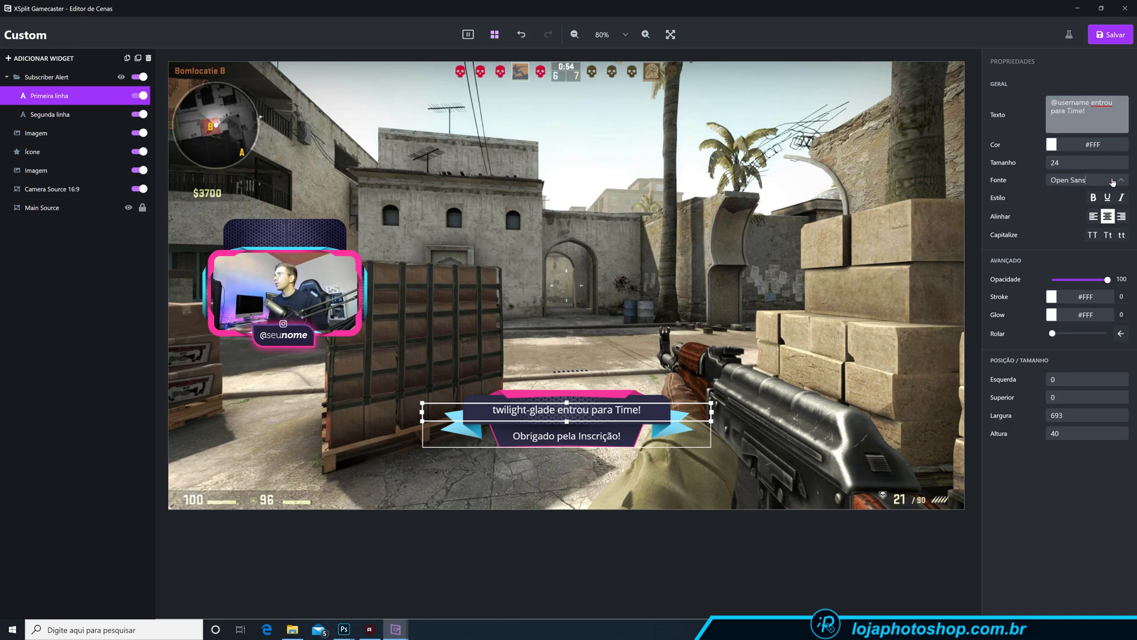
pyautogui.click(1113, 182)
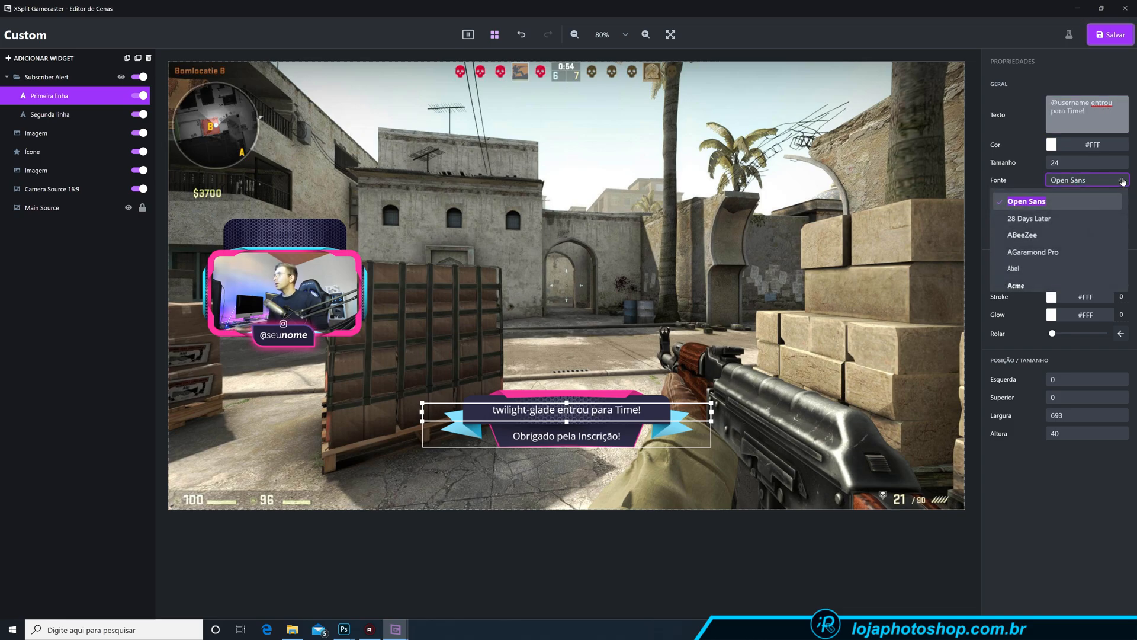
pyautogui.click(1063, 283)
pyautogui.click(1057, 163)
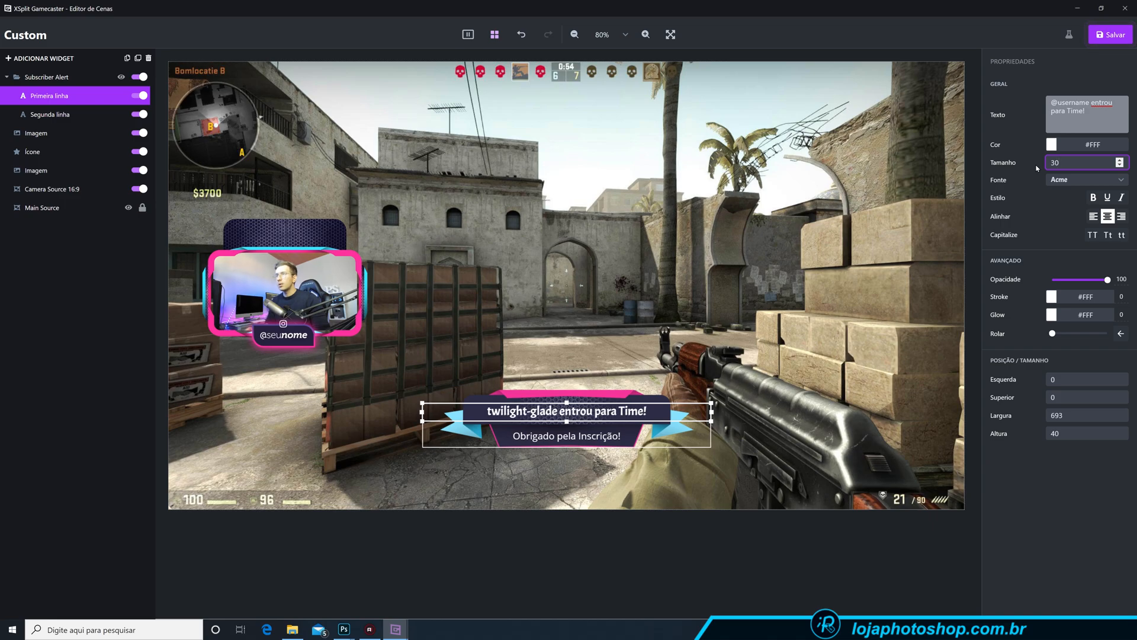
# - Colour the alert's first line pink, #FF6D9E
pyautogui.click(1054, 145)
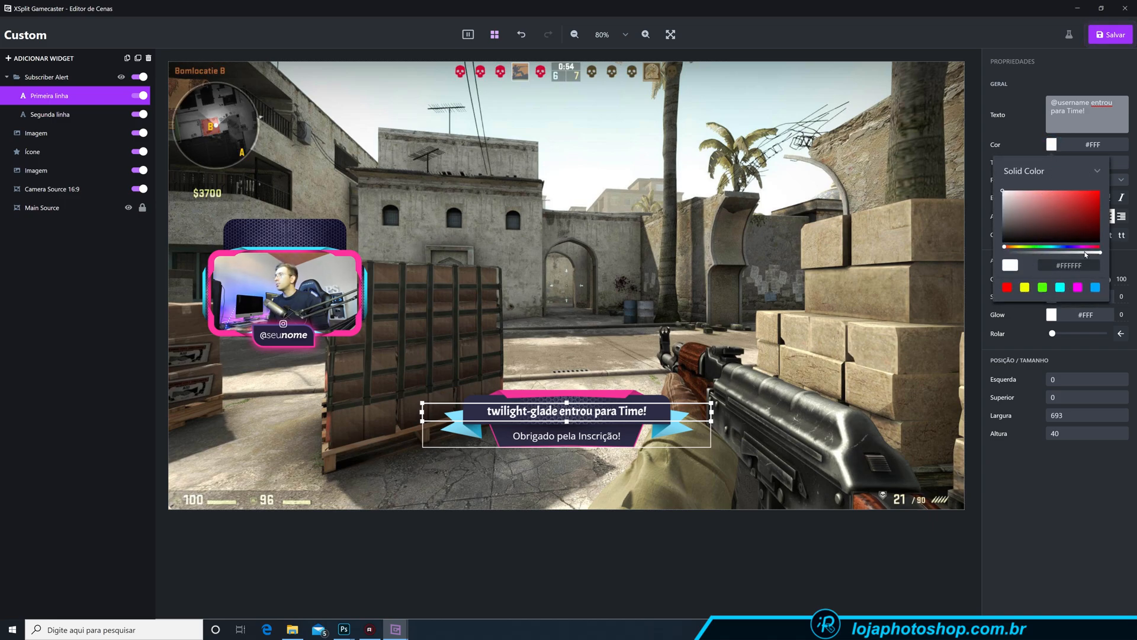
pyautogui.click(1090, 191)
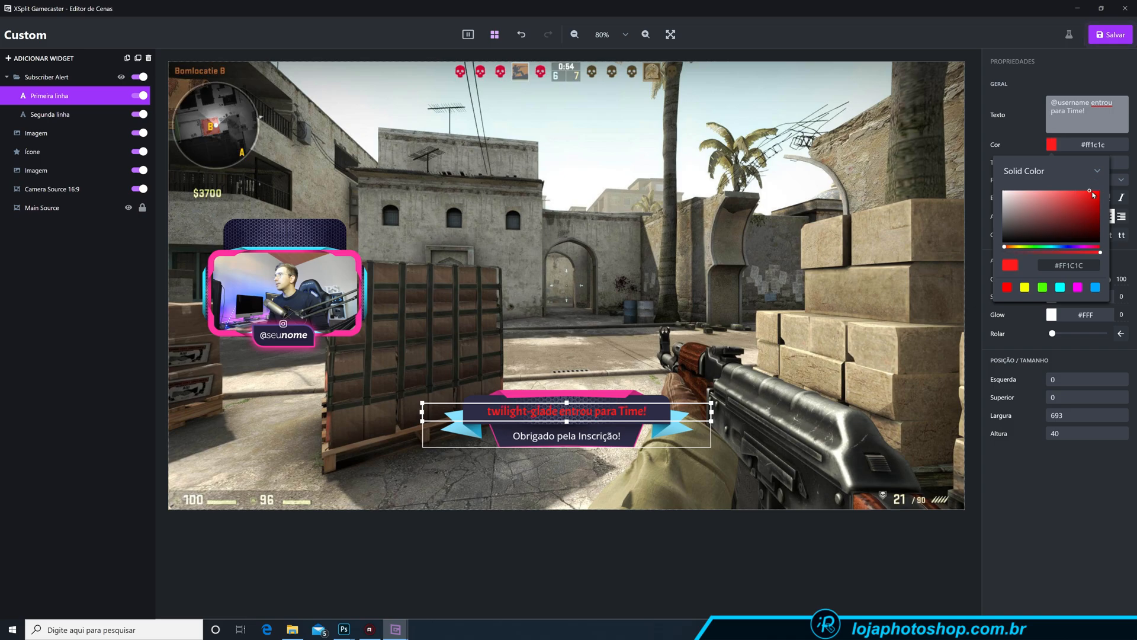
pyautogui.click(1086, 247)
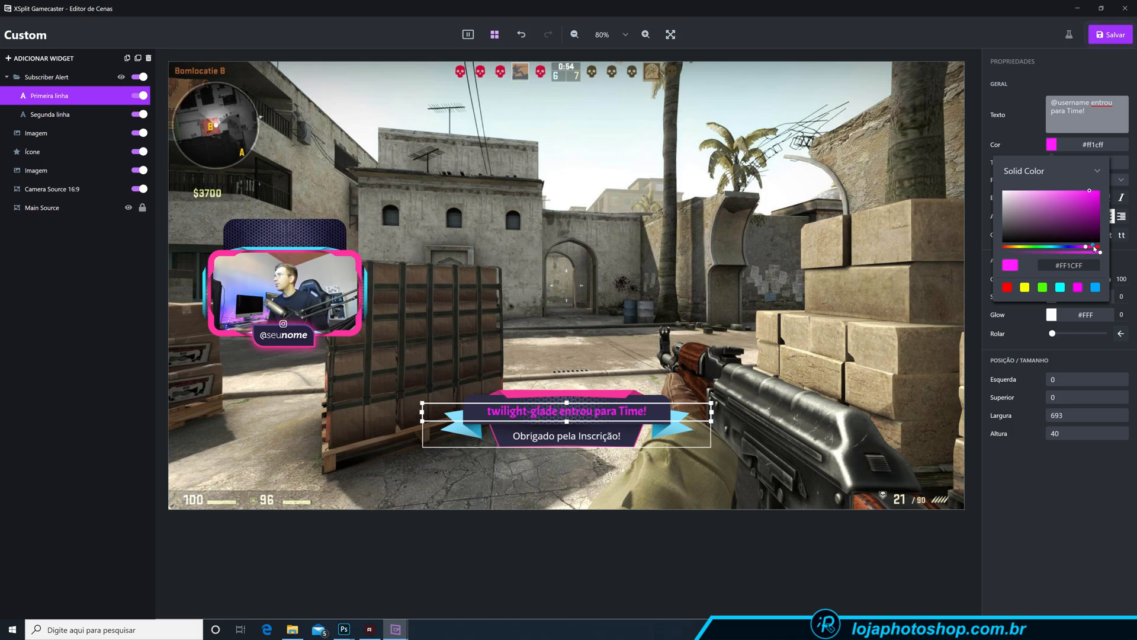
pyautogui.click(1098, 247)
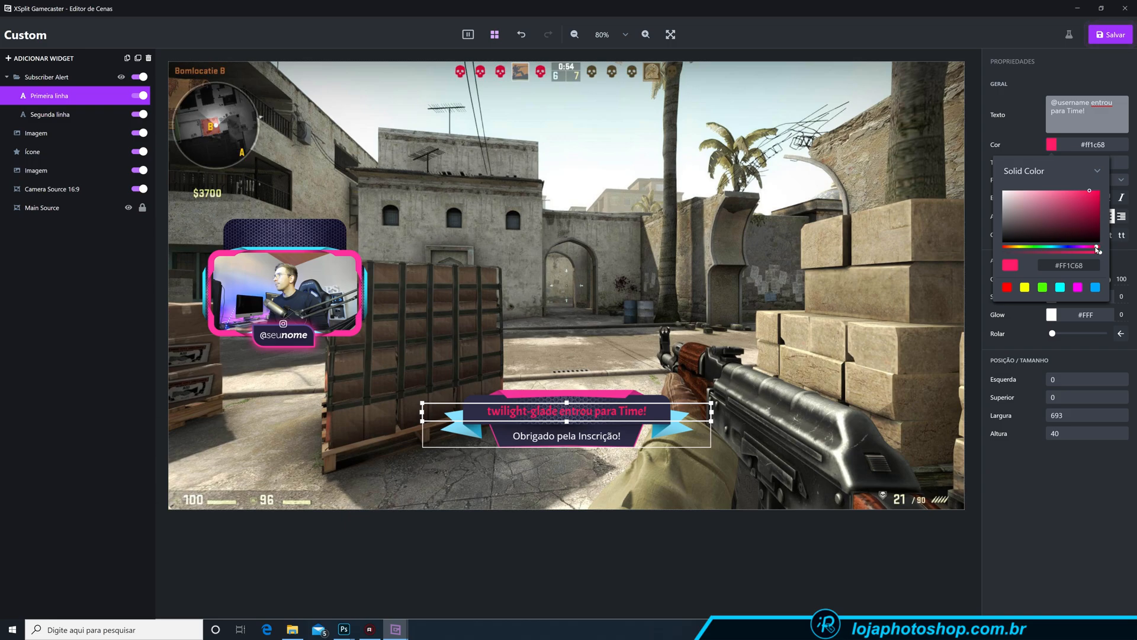
pyautogui.click(1060, 191)
pyautogui.click(1059, 192)
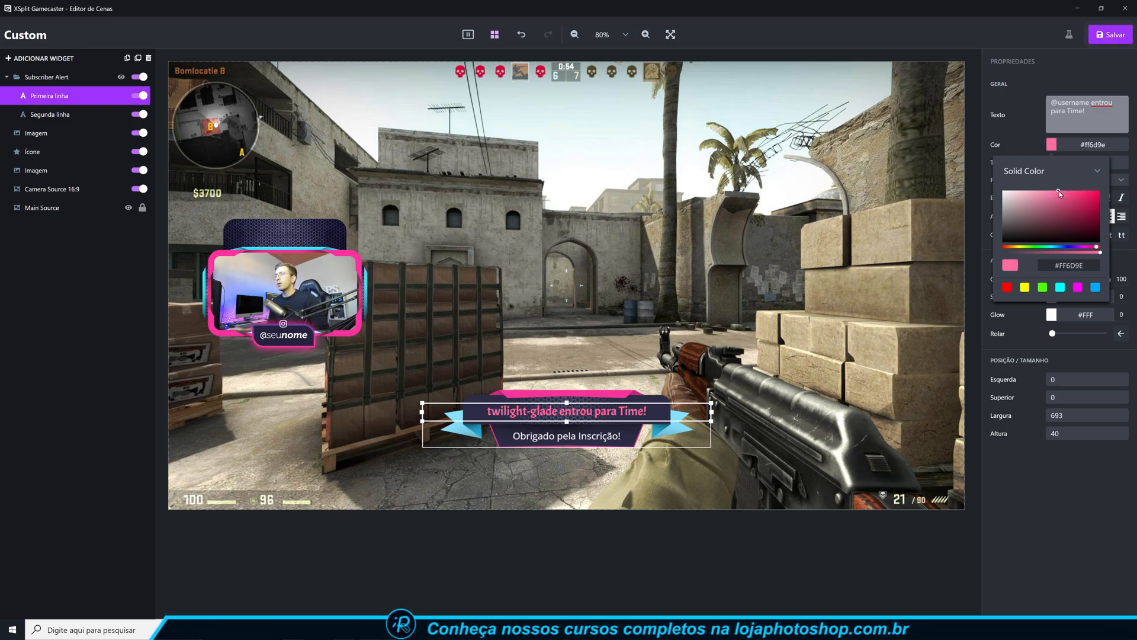
pyautogui.click(657, 341)
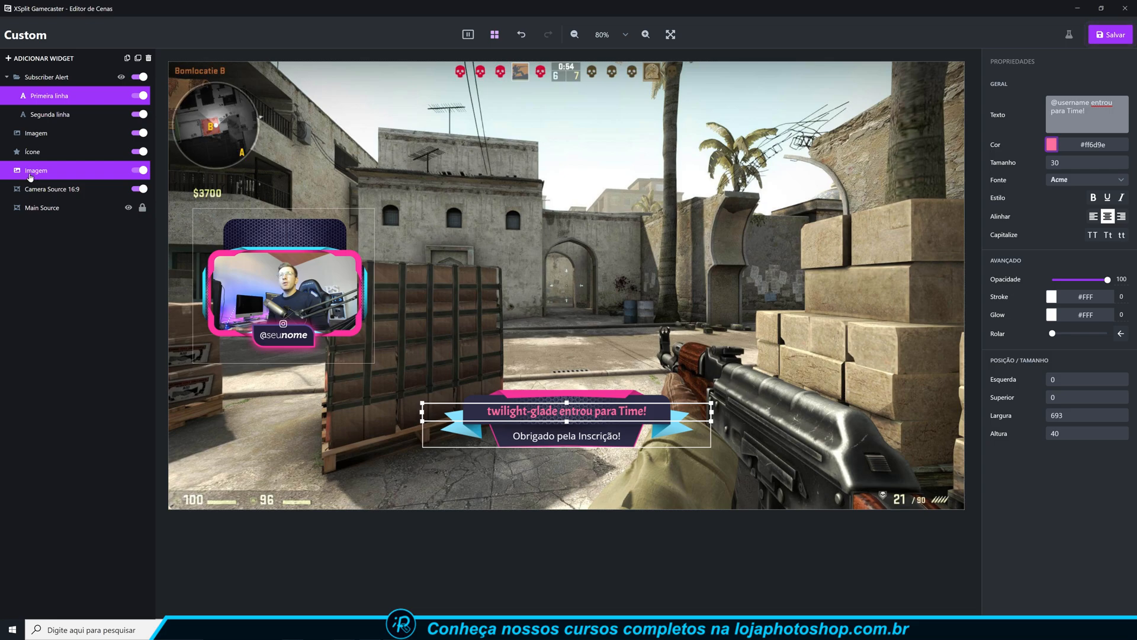
# - Move the banner image into the Subscriber Alert group beneath both text lines, and select the collapsed group
pyautogui.click(144, 133)
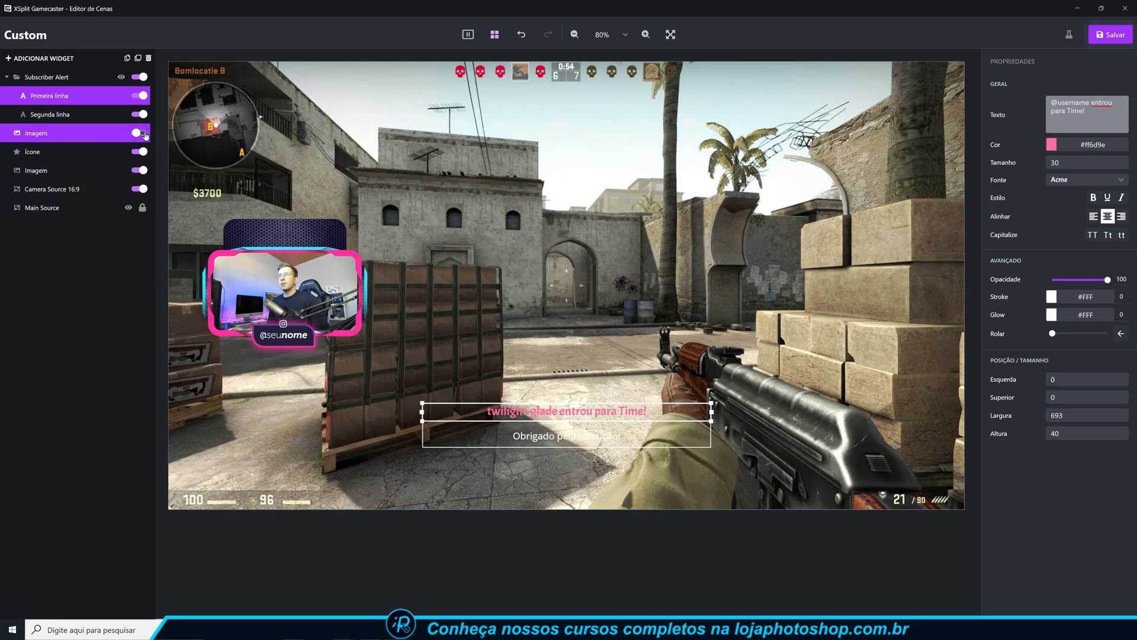
pyautogui.click(143, 133)
pyautogui.moveTo(60, 134)
pyautogui.mouseDown()
pyautogui.moveTo(42, 81)
pyautogui.moveTo(53, 142)
pyautogui.mouseUp()
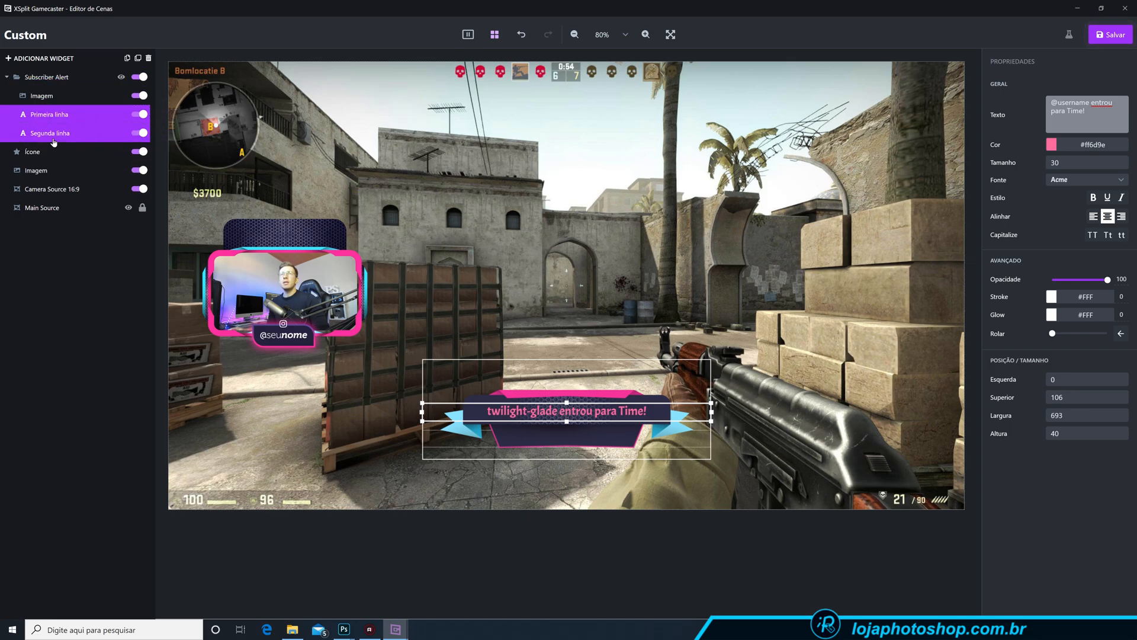
pyautogui.moveTo(40, 97)
pyautogui.mouseDown()
pyautogui.moveTo(43, 139)
pyautogui.moveTo(46, 96)
pyautogui.moveTo(44, 132)
pyautogui.moveTo(48, 109)
pyautogui.mouseUp()
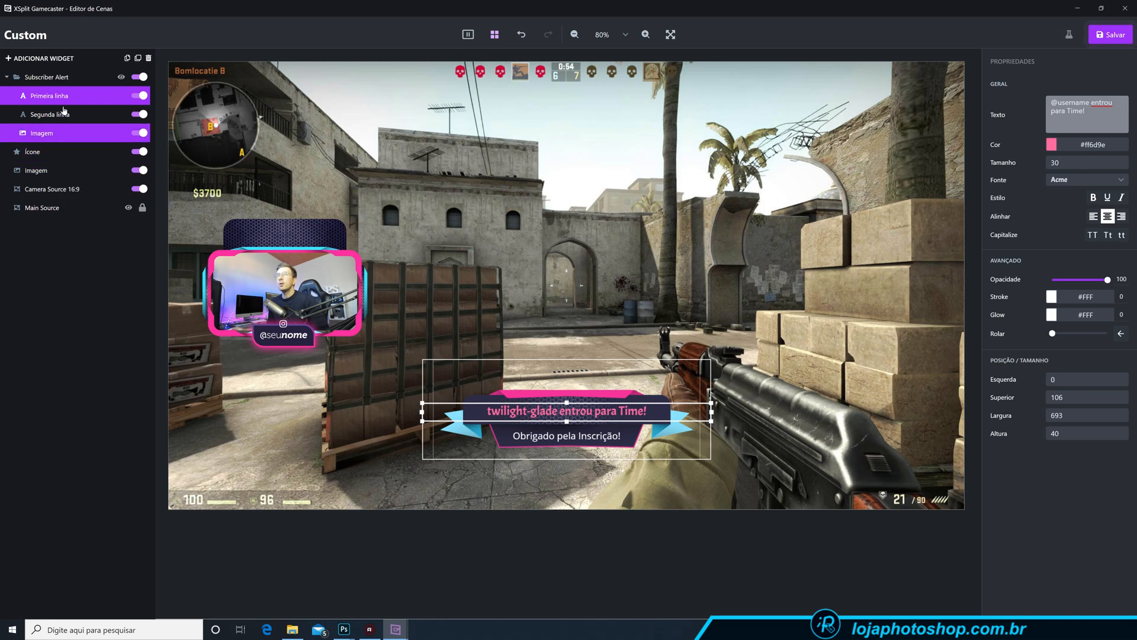
pyautogui.doubleClick(61, 80)
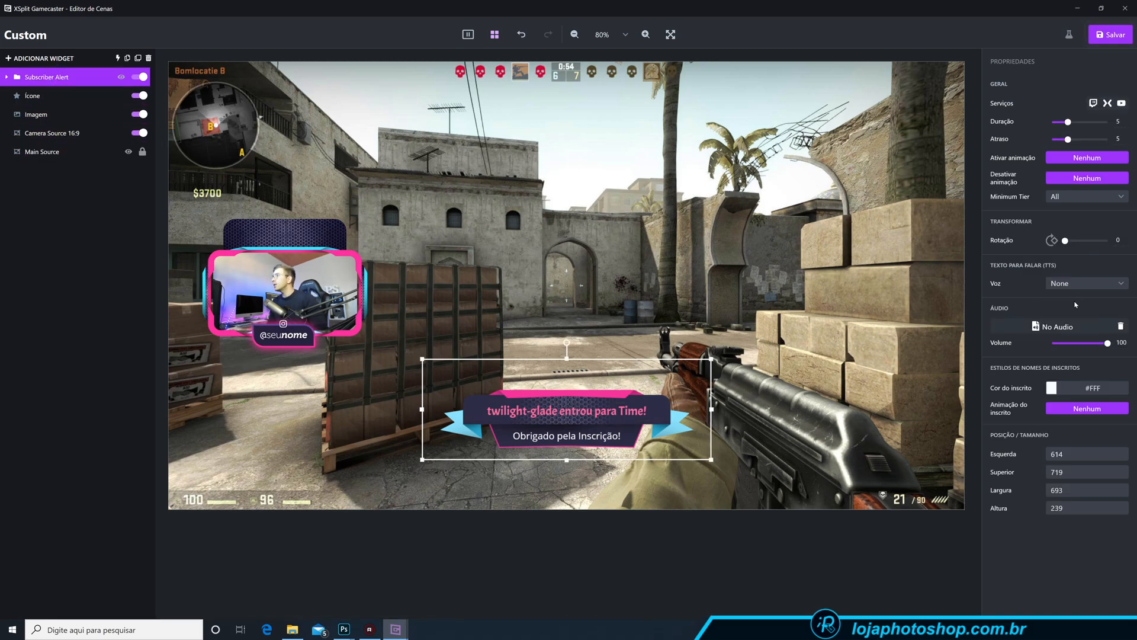
# - Assign the system sound Slider Award.ogg as the Subscriber Alert's audio after previewing Level Complete.ogg
pyautogui.click(1047, 327)
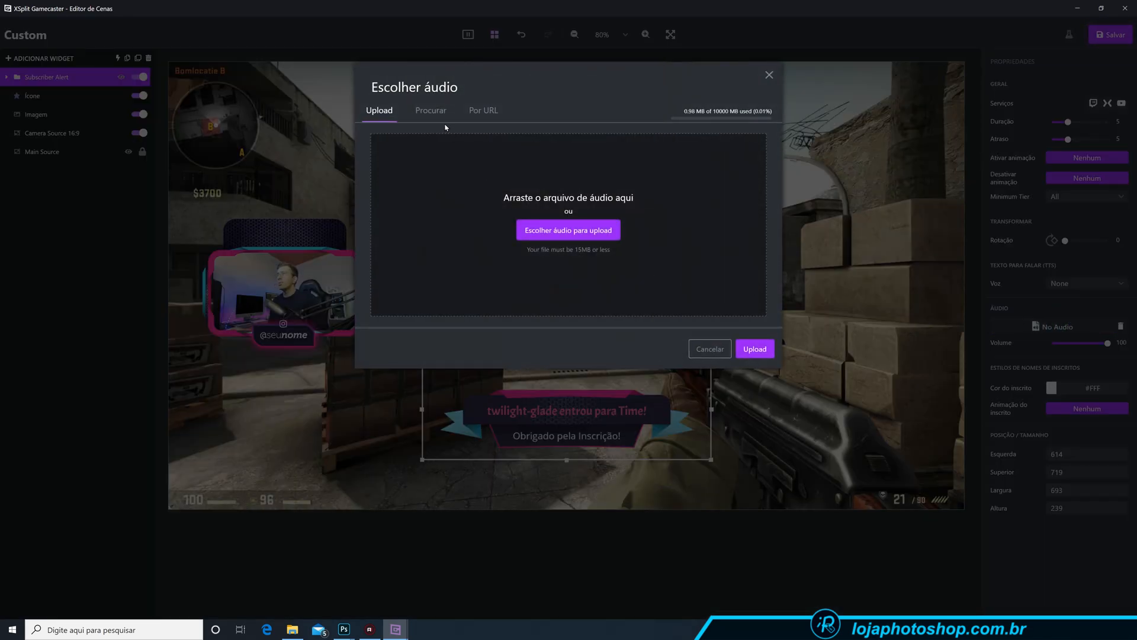
pyautogui.click(431, 111)
pyautogui.click(552, 308)
pyautogui.click(700, 211)
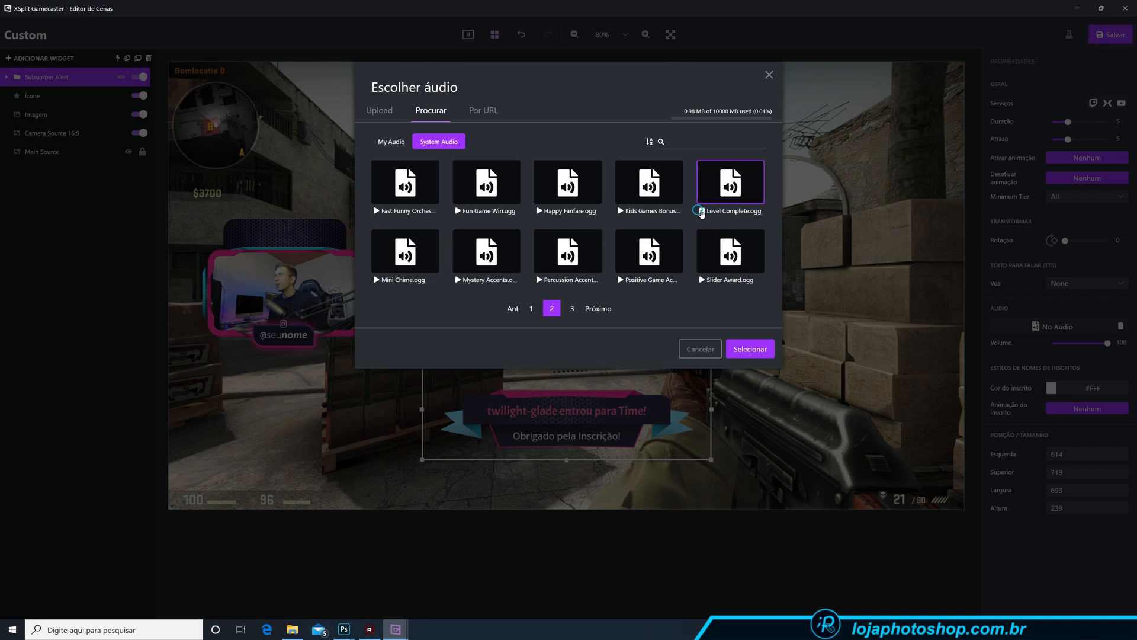
pyautogui.click(703, 280)
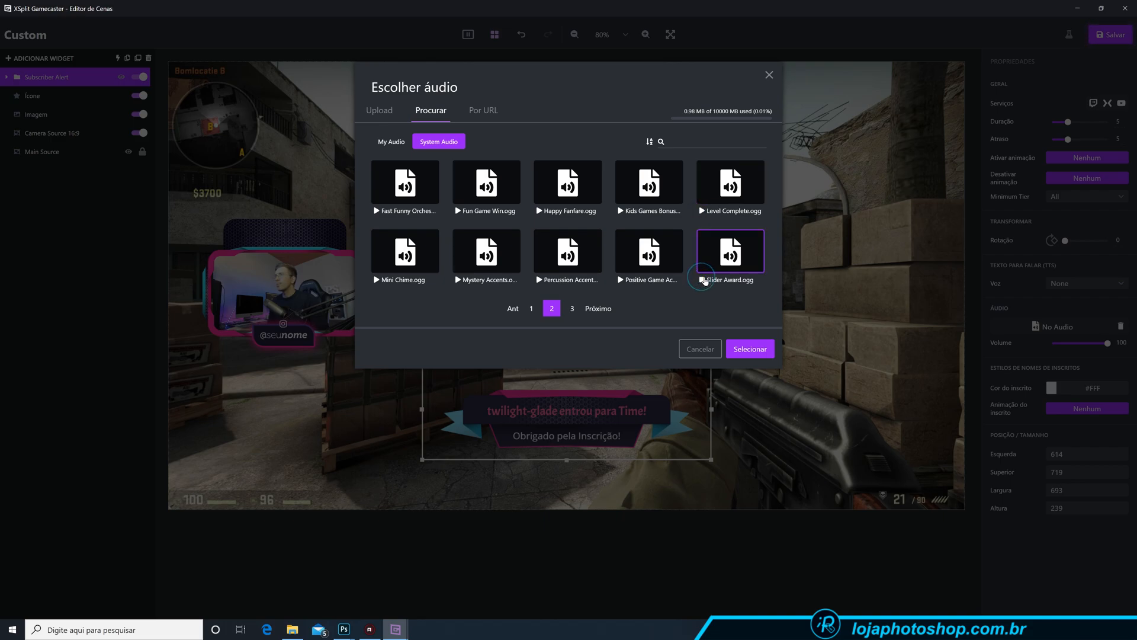
pyautogui.click(751, 350)
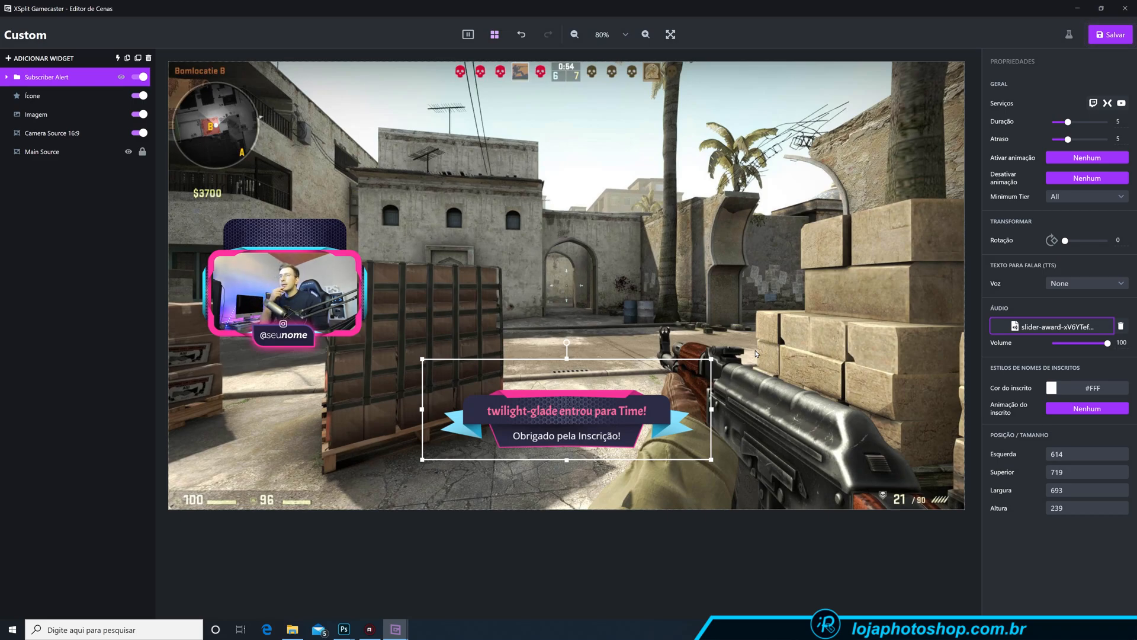
# - Preview several bounce and fade entrance animations for the Subscriber Alert and apply "Ativar bounce"
pyautogui.click(1047, 165)
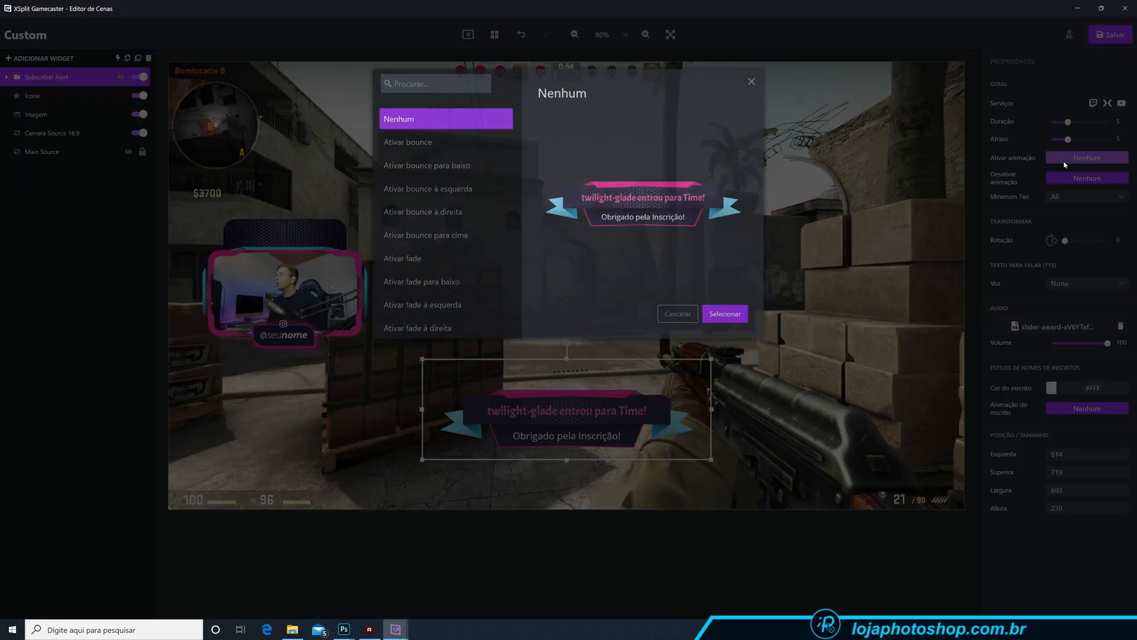
pyautogui.click(429, 145)
pyautogui.click(425, 163)
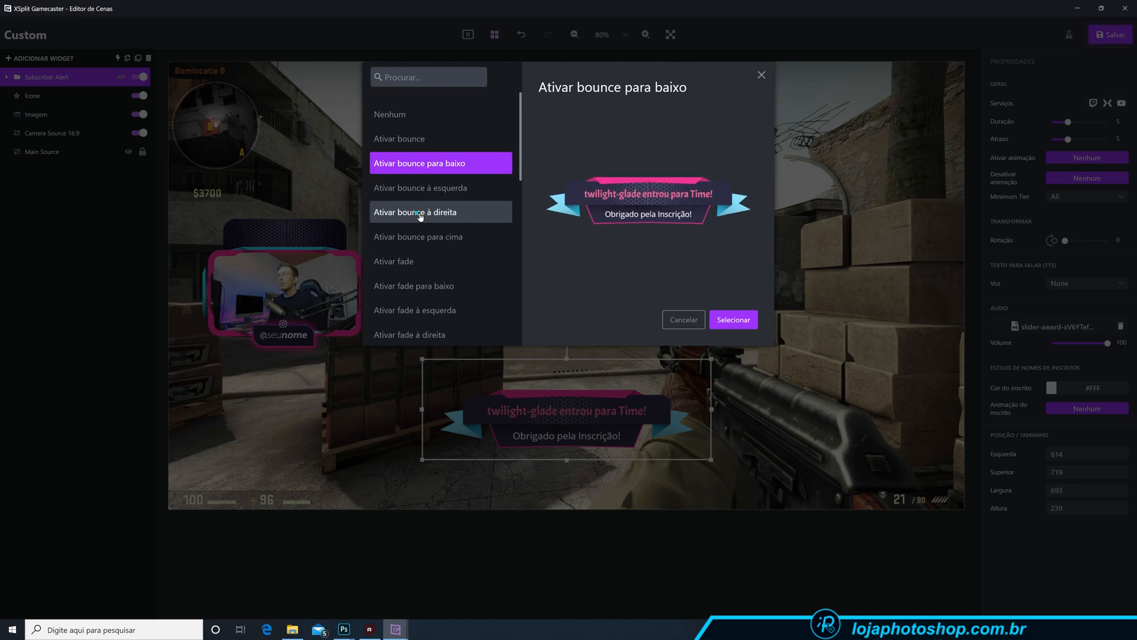
pyautogui.click(418, 212)
pyautogui.click(427, 261)
pyautogui.click(431, 287)
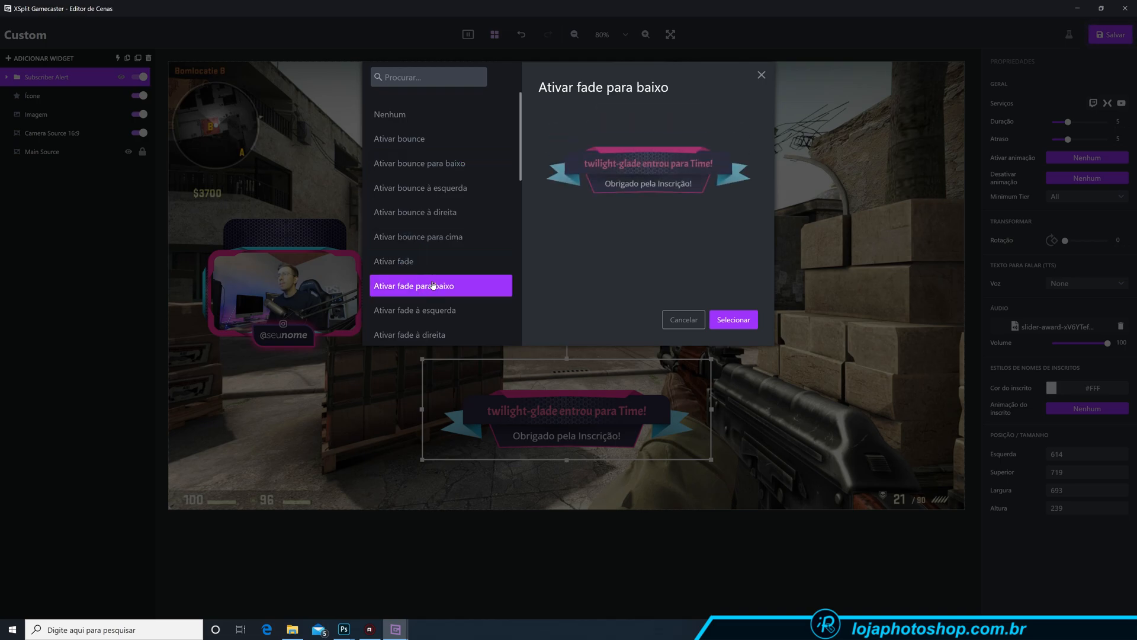
pyautogui.click(431, 140)
pyautogui.click(728, 320)
# - Set the Subscriber Alert's exit animation to "Desativar bounce para baixo" and save the scene
pyautogui.click(1076, 178)
pyautogui.click(460, 166)
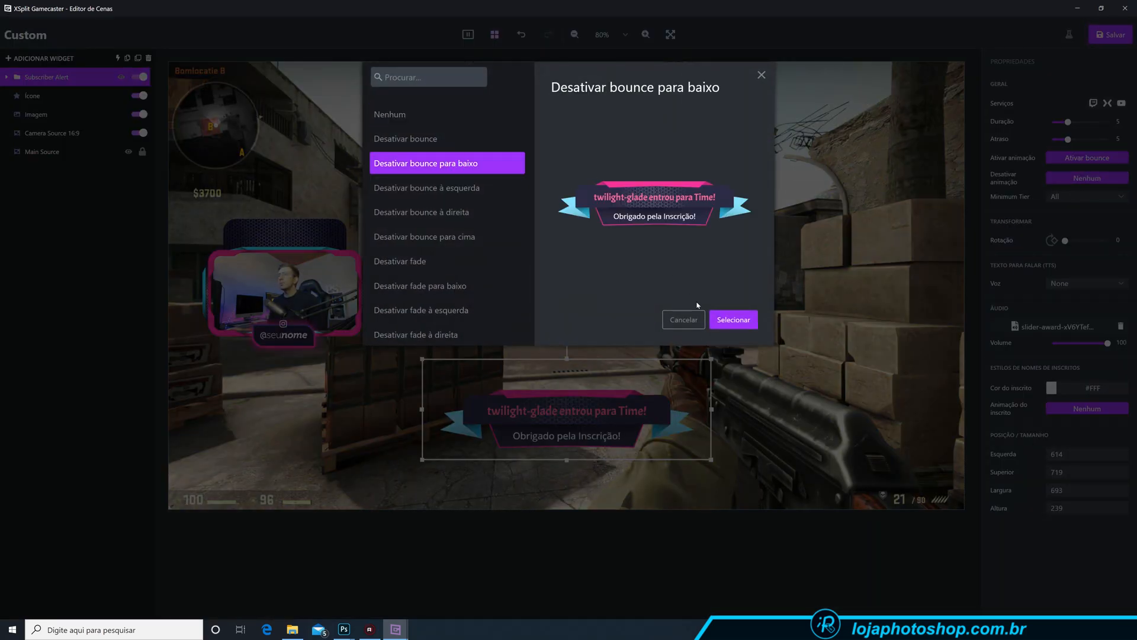
pyautogui.click(726, 322)
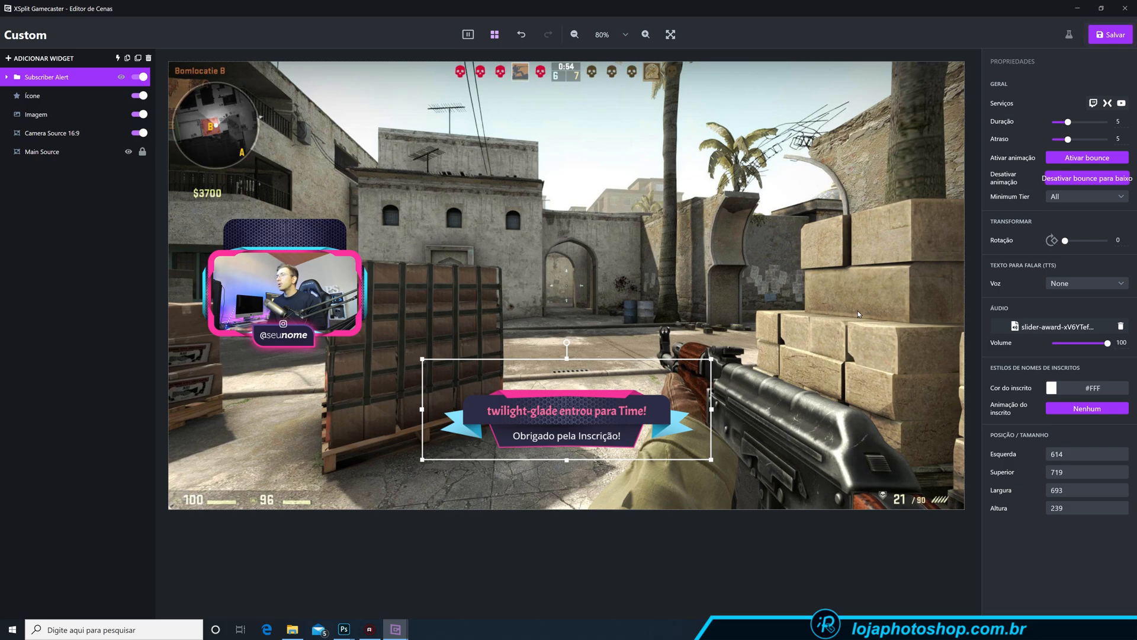
pyautogui.click(1097, 39)
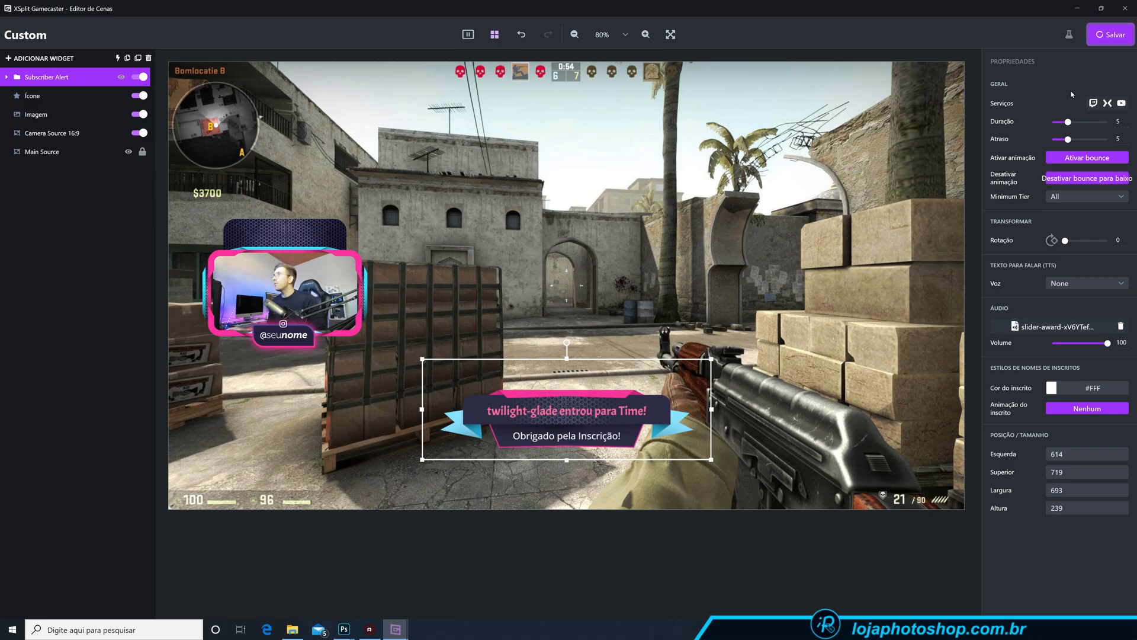
# - Open the scene's alert test mode and trigger the subscriber (Assinante) alert to check its appearance
pyautogui.click(1069, 37)
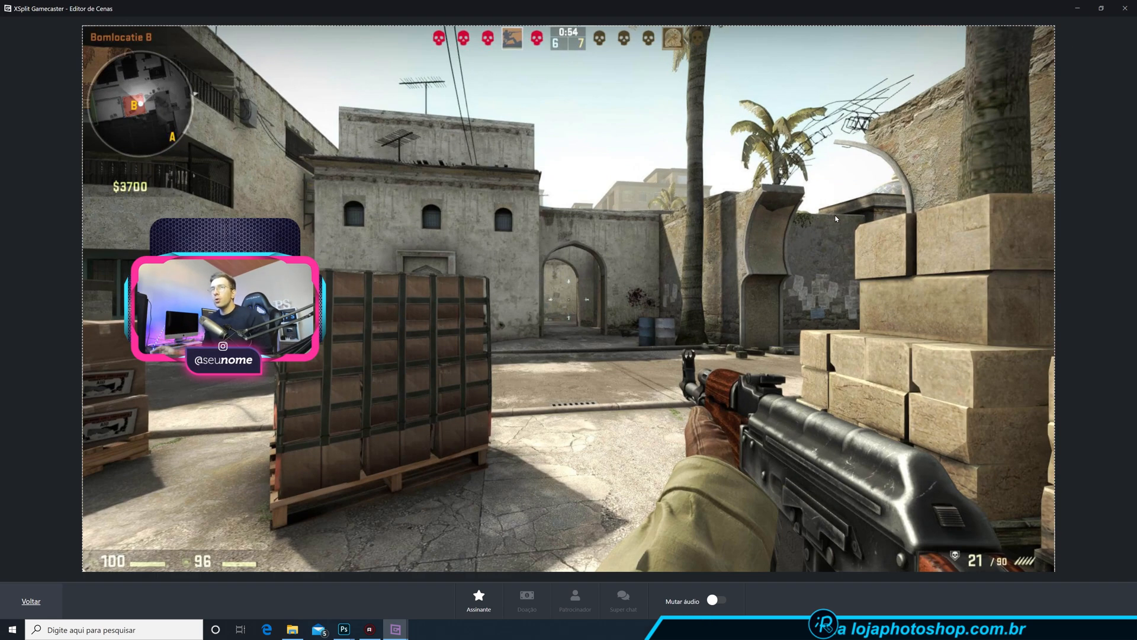
pyautogui.click(479, 601)
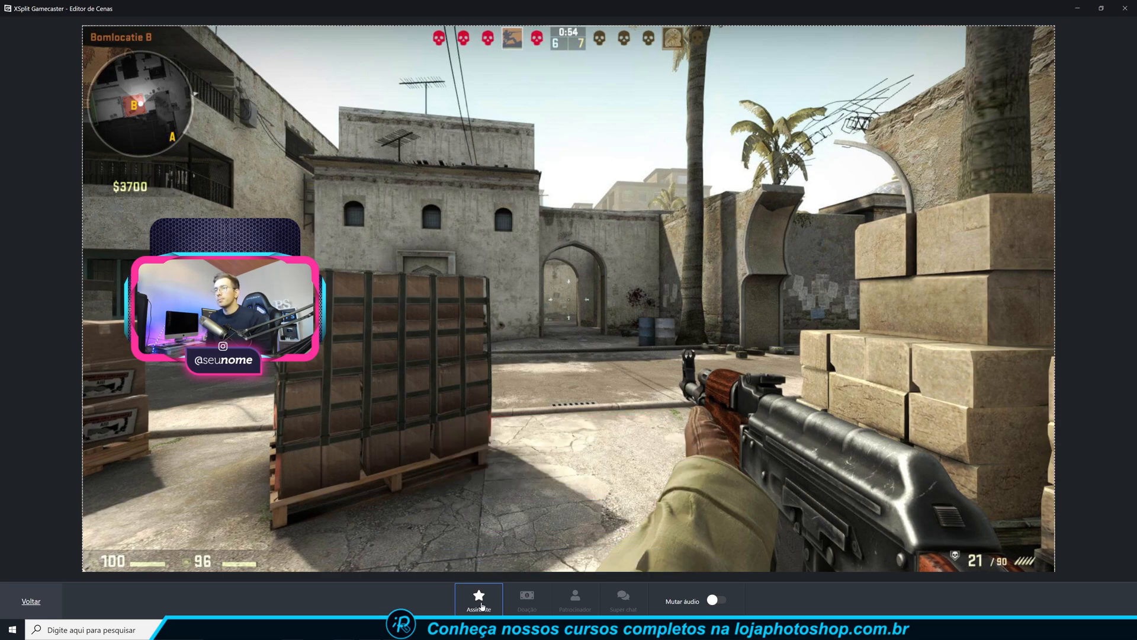
pyautogui.click(482, 606)
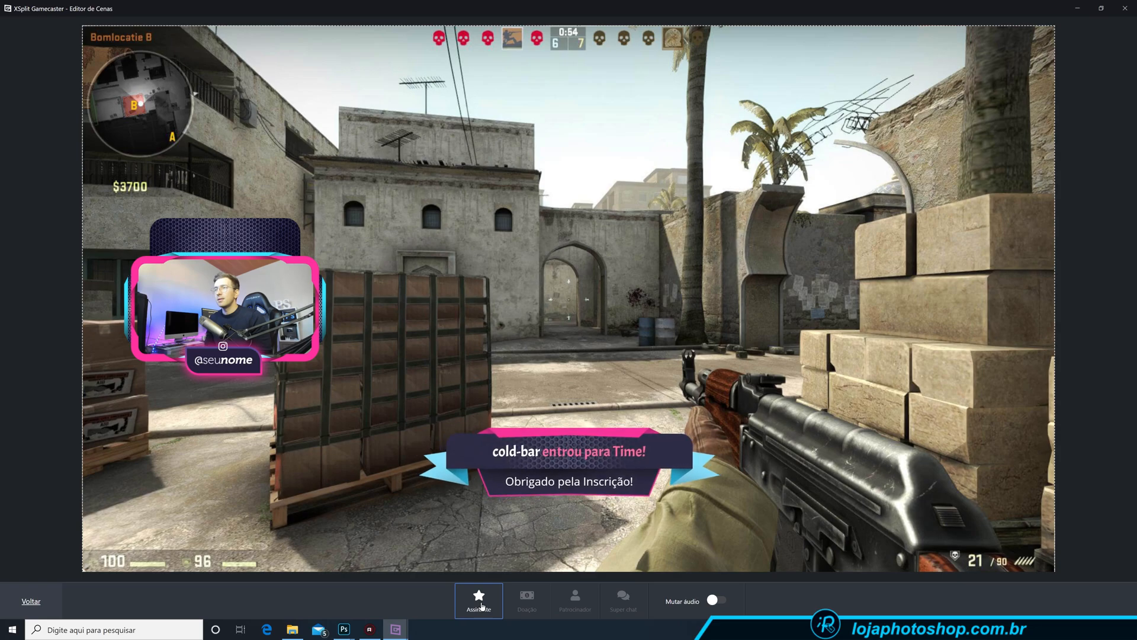